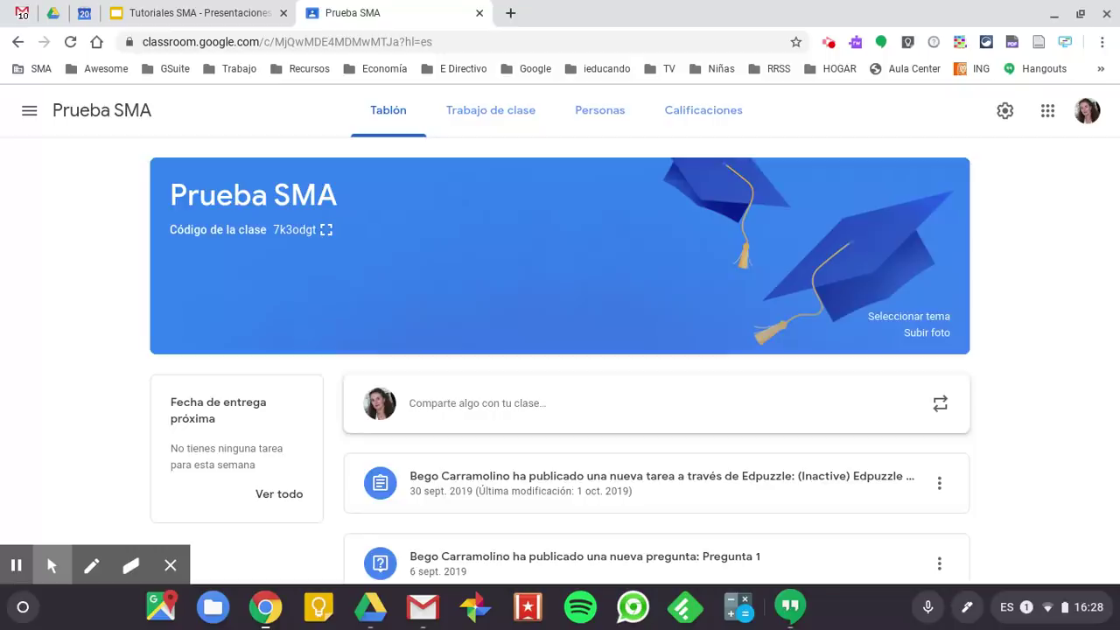
Step: Open the class's Trabajo de clase section and add a topic named "Tema 1"
{"action": "scroll", "coordinate": [560, 350], "scroll_direction": "down", "scroll_amount": 2}
{"action": "scroll", "coordinate": [559, 350], "scroll_direction": "up", "scroll_amount": 2}
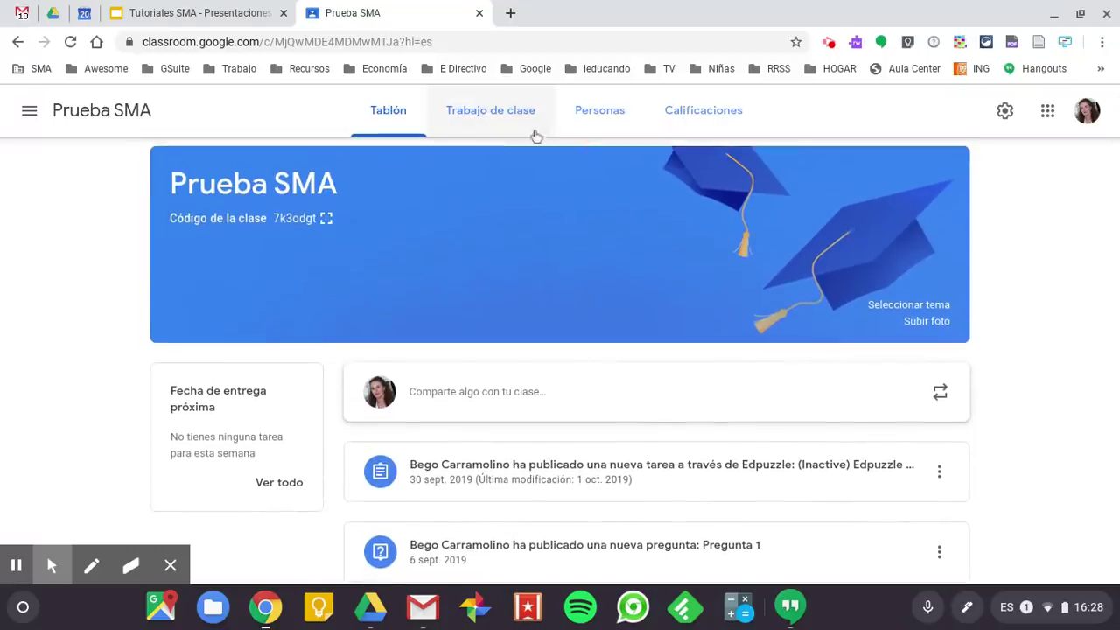
{"action": "left_click", "coordinate": [492, 118]}
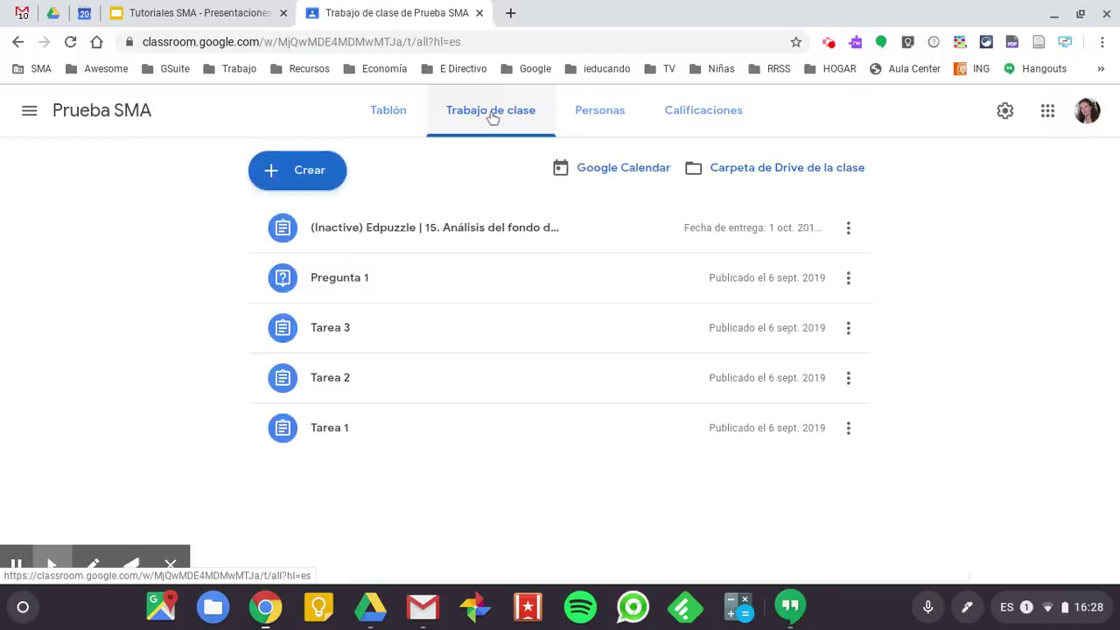
{"action": "left_click", "coordinate": [302, 173]}
{"action": "left_click", "coordinate": [320, 361]}
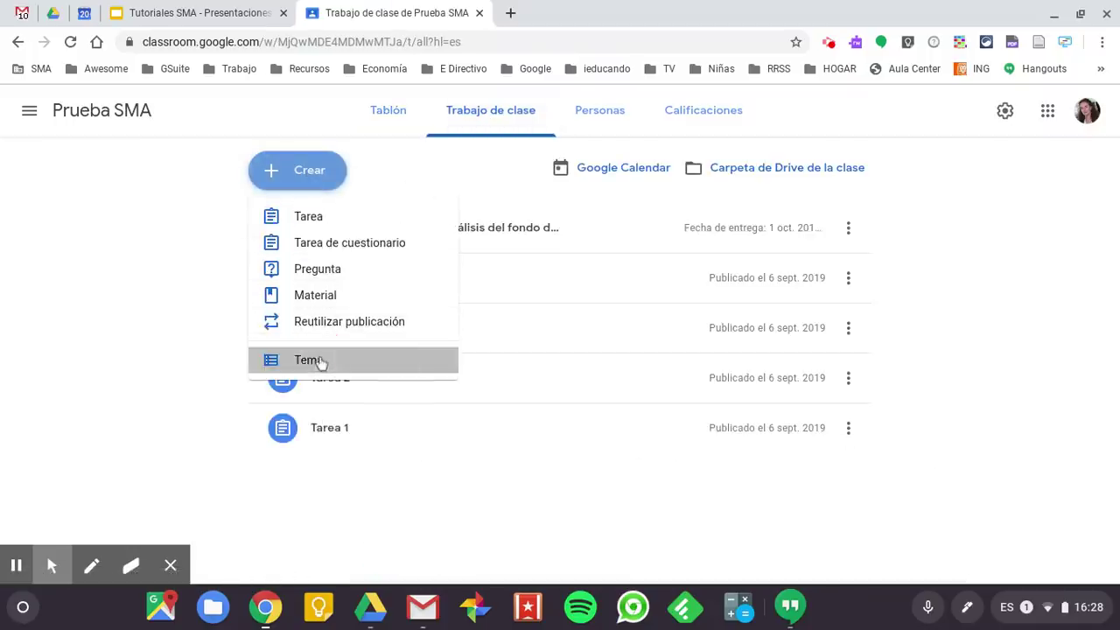
{"action": "left_click", "coordinate": [321, 363]}
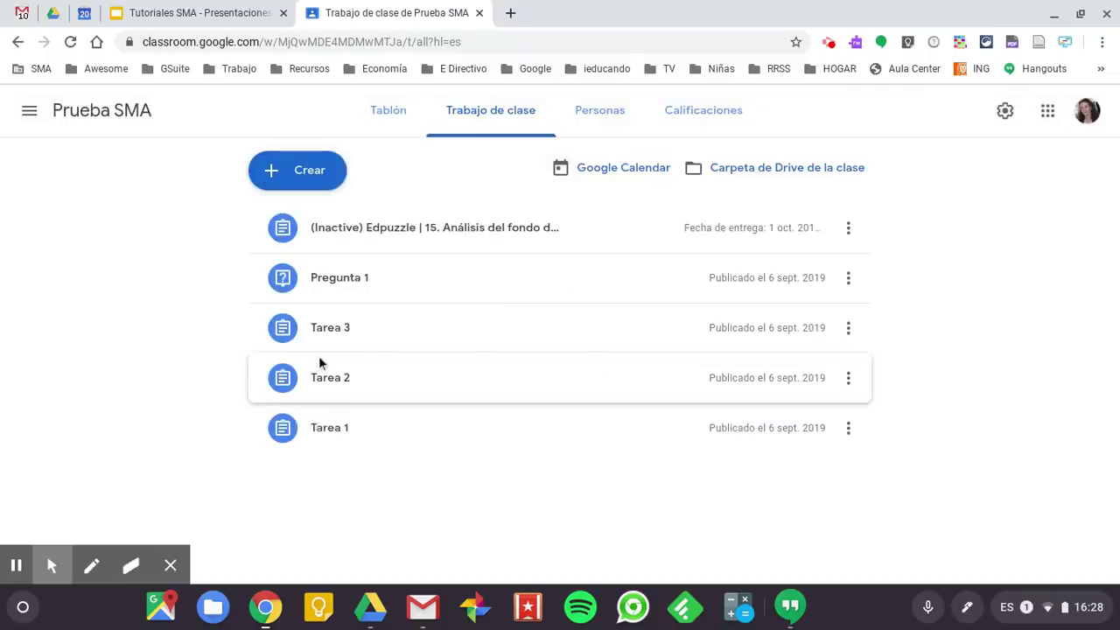
{"action": "left_click", "coordinate": [320, 174]}
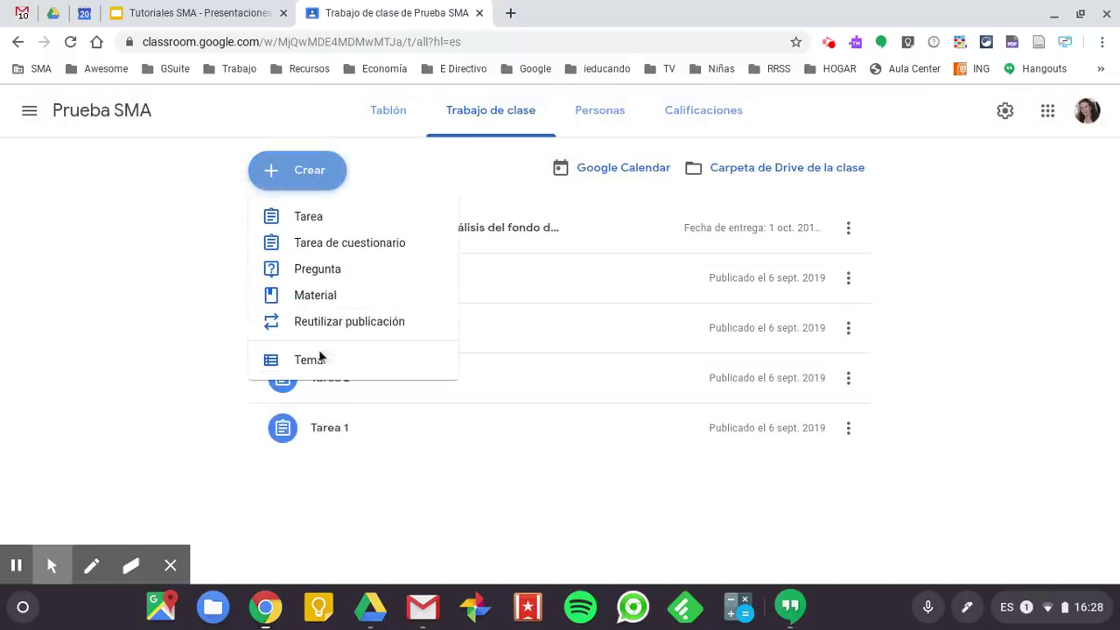
{"action": "left_click", "coordinate": [356, 361]}
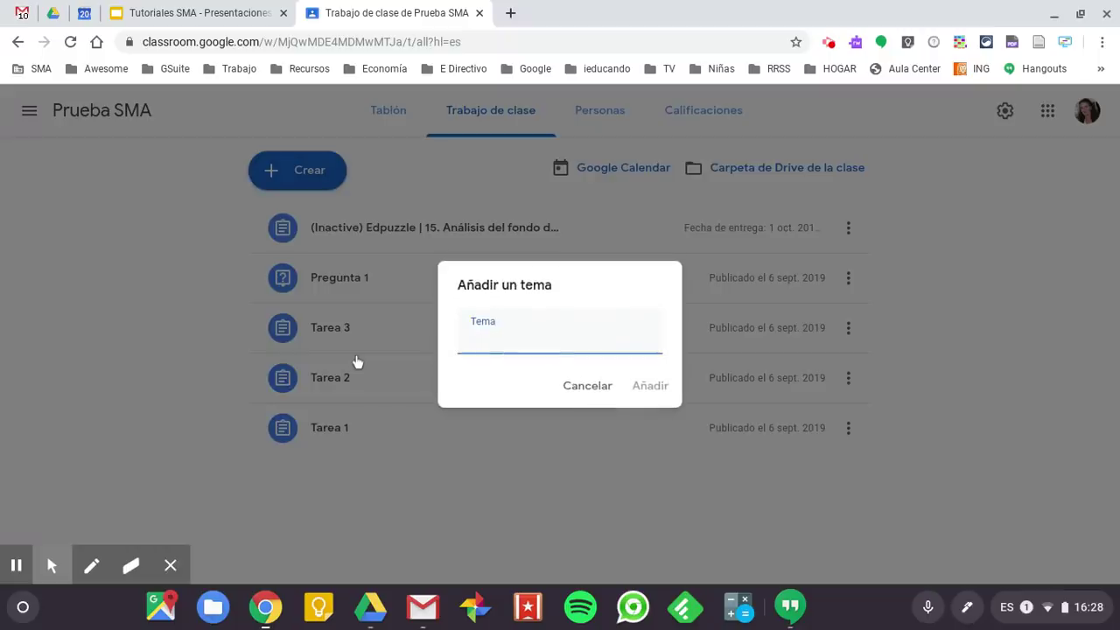
{"action": "type", "text": "Tema 1"}
{"action": "left_click", "coordinate": [664, 389]}
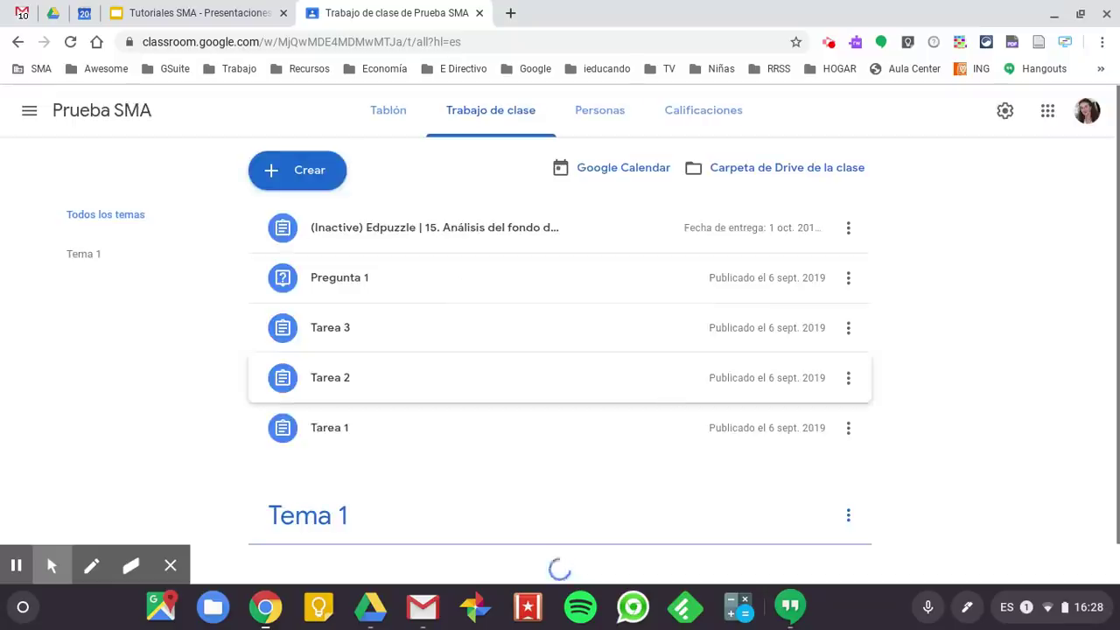
Step: Add a second topic named "Tema 2" to the classwork
{"action": "left_click", "coordinate": [302, 172]}
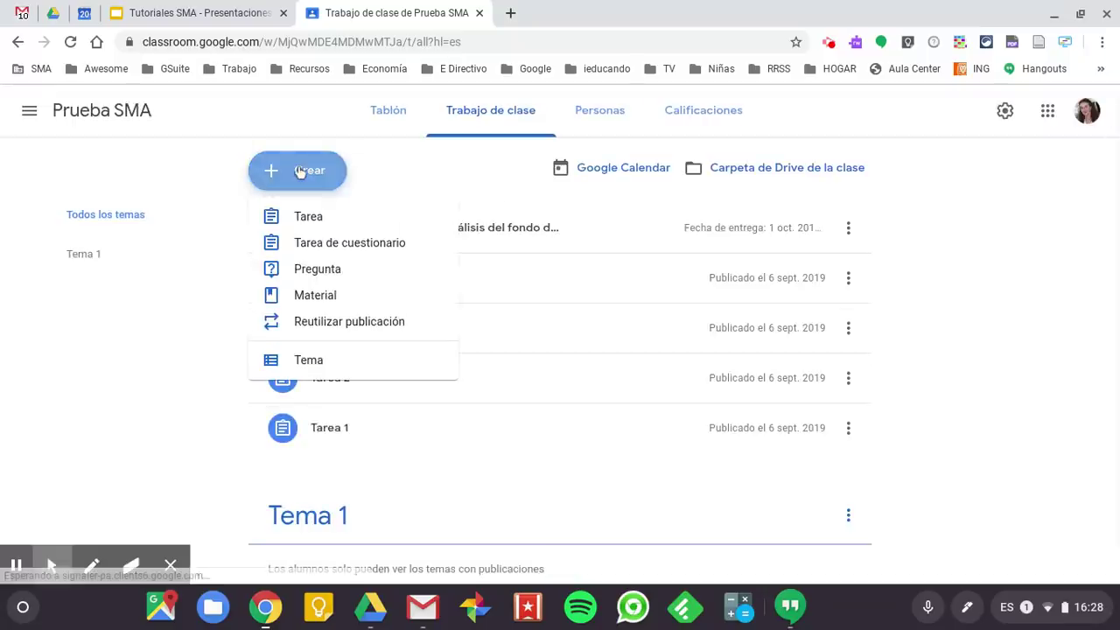
{"action": "left_click", "coordinate": [314, 362]}
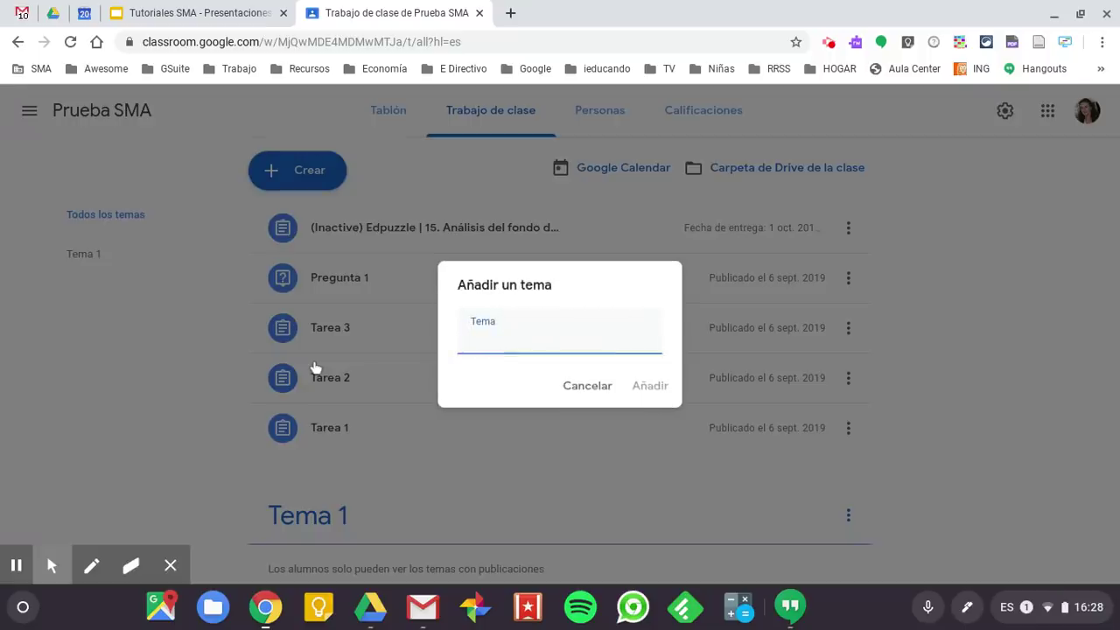
{"action": "type", "text": "Temas"}
{"action": "key", "text": "Return"}
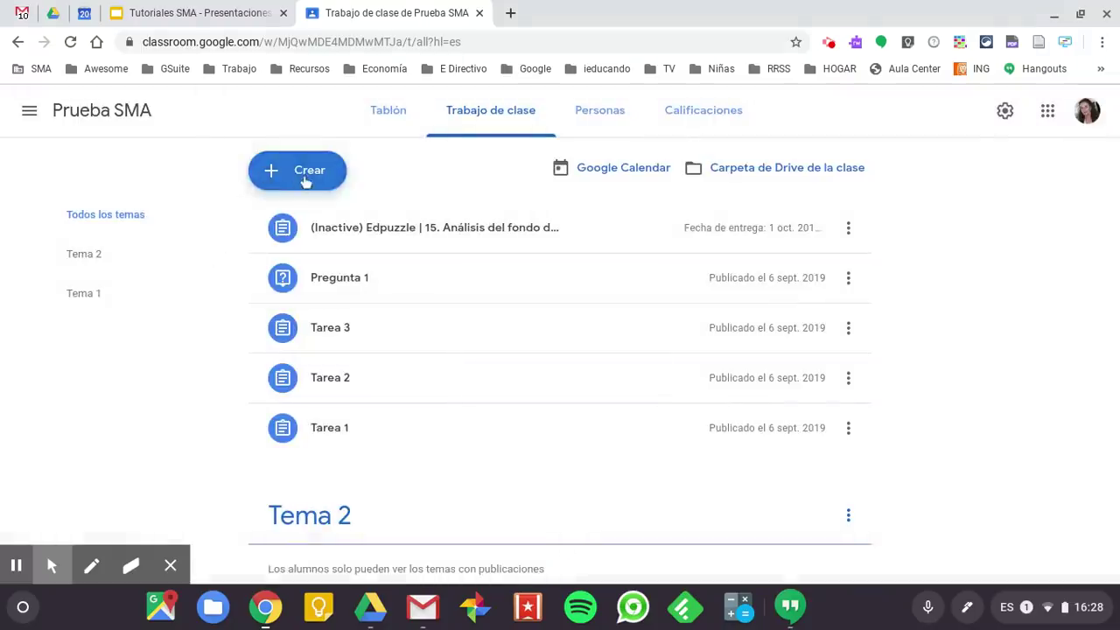
Step: Add another classwork topic named "Materiales"
{"action": "left_click", "coordinate": [302, 173]}
{"action": "left_click", "coordinate": [318, 362]}
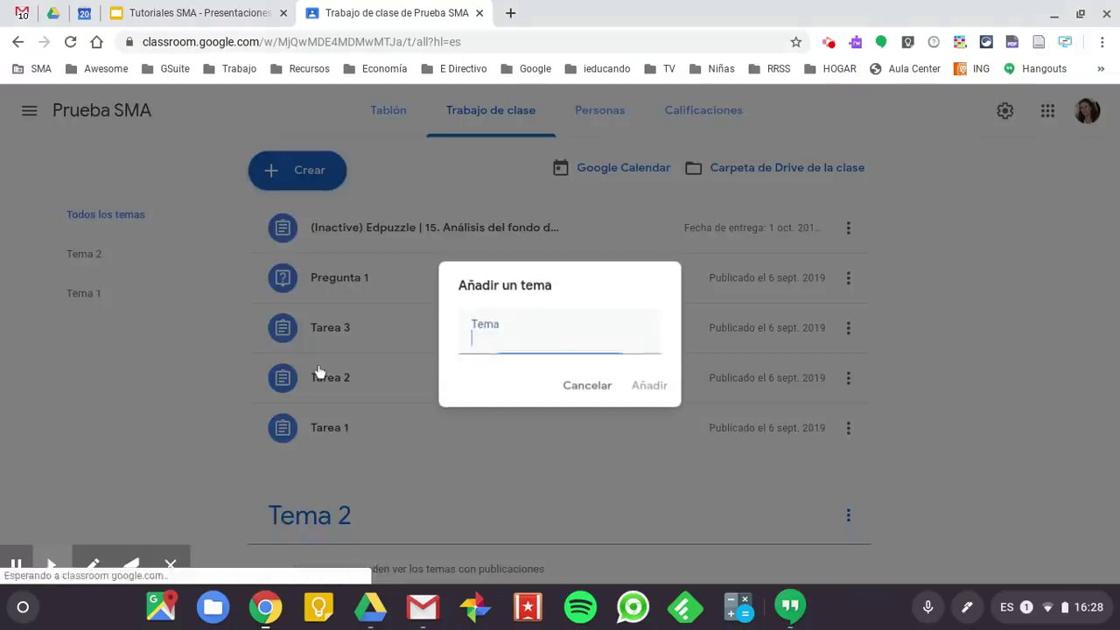
{"action": "type", "text": "M"}
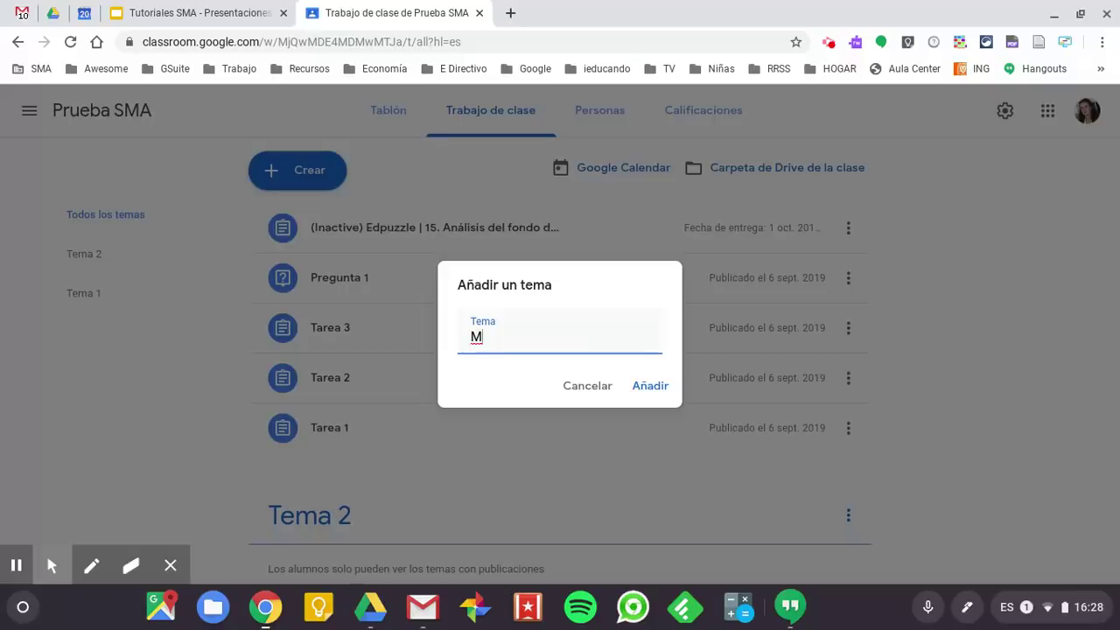
{"action": "type", "text": "ateriales"}
{"action": "left_click", "coordinate": [650, 390]}
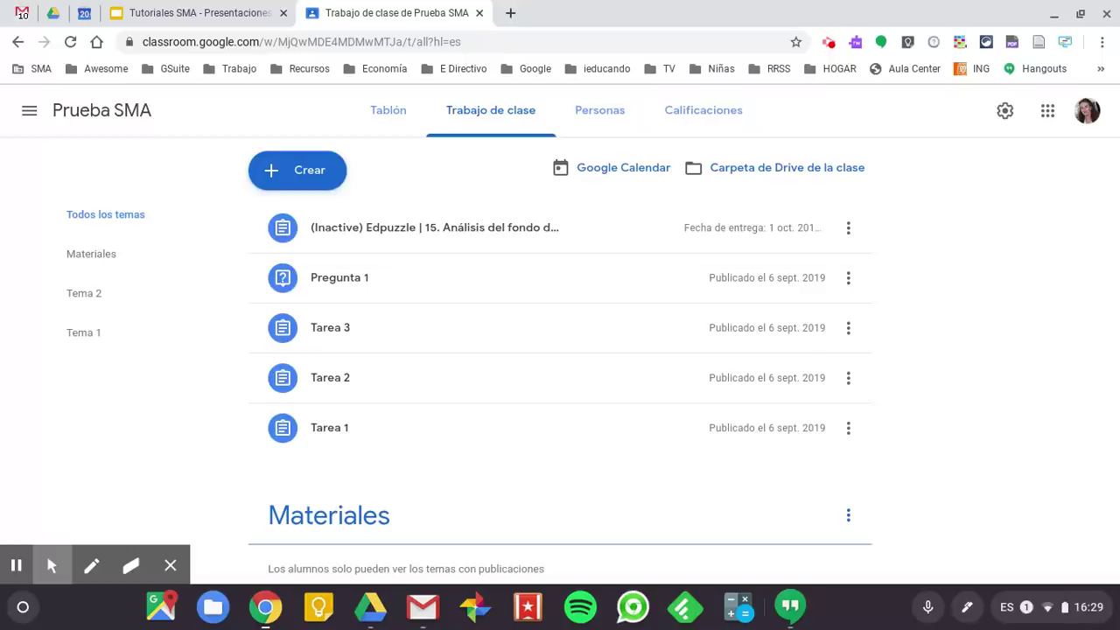
{"action": "left_click", "coordinate": [308, 175]}
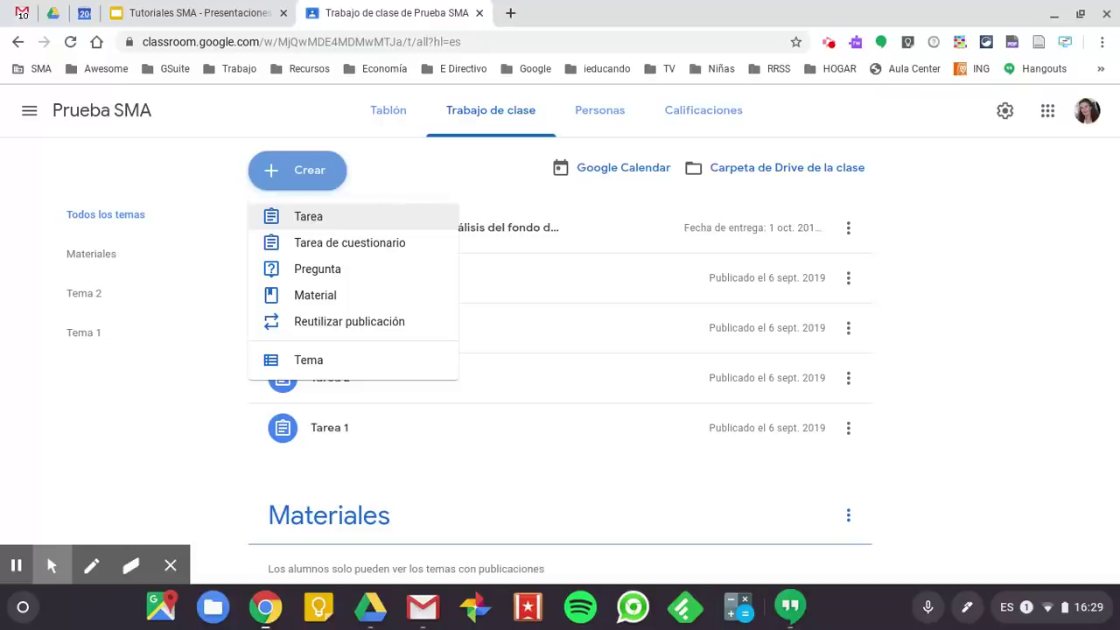
{"action": "left_click", "coordinate": [317, 225]}
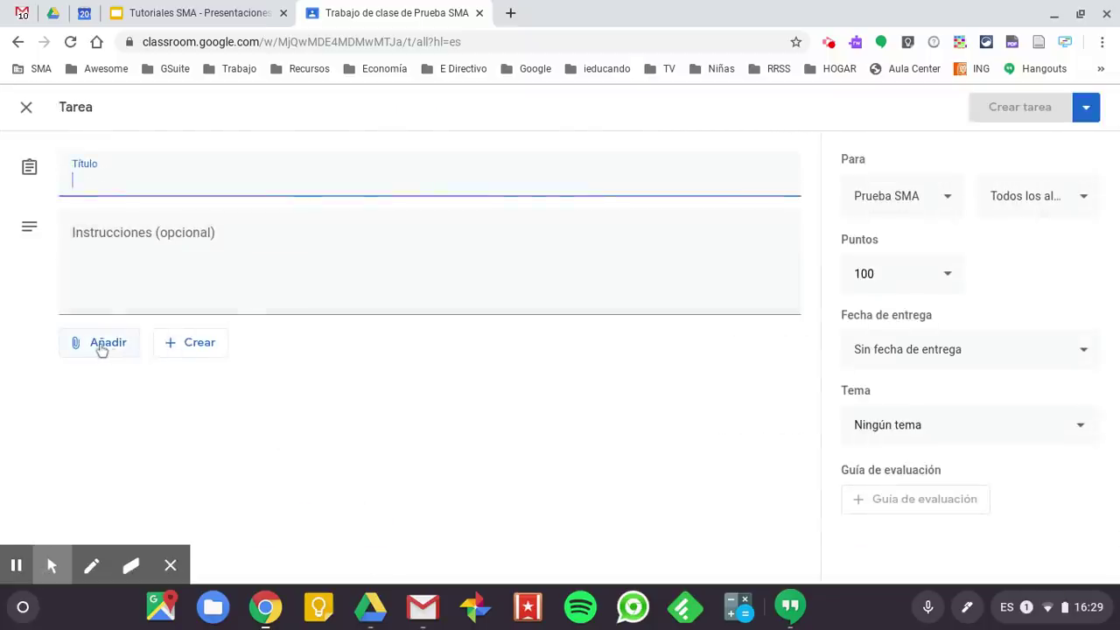
{"action": "left_click", "coordinate": [101, 346]}
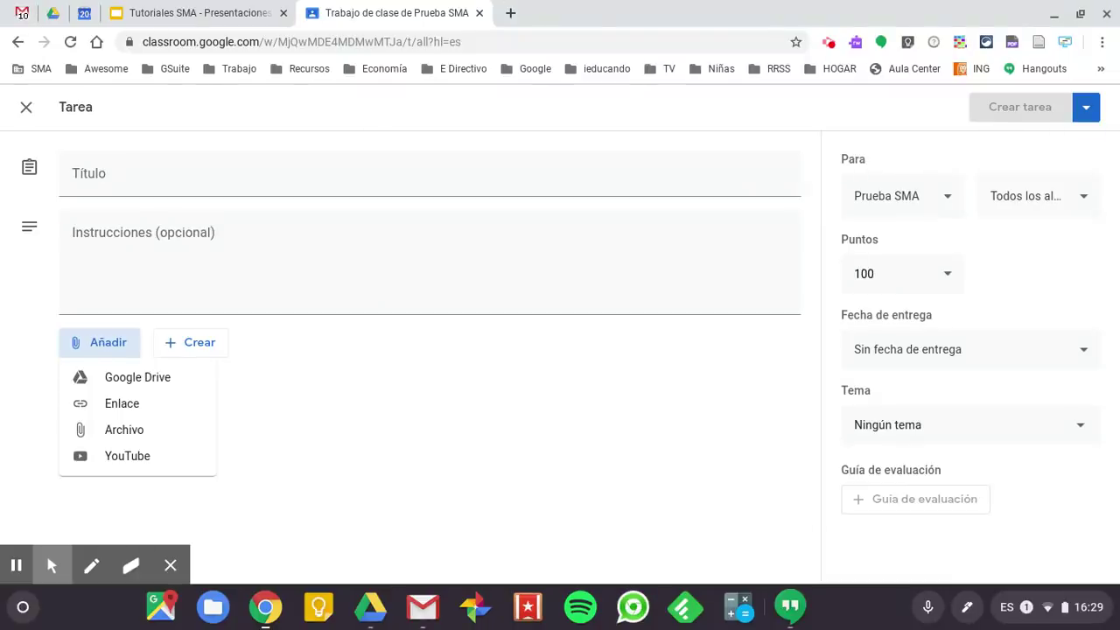
{"action": "left_click", "coordinate": [21, 110]}
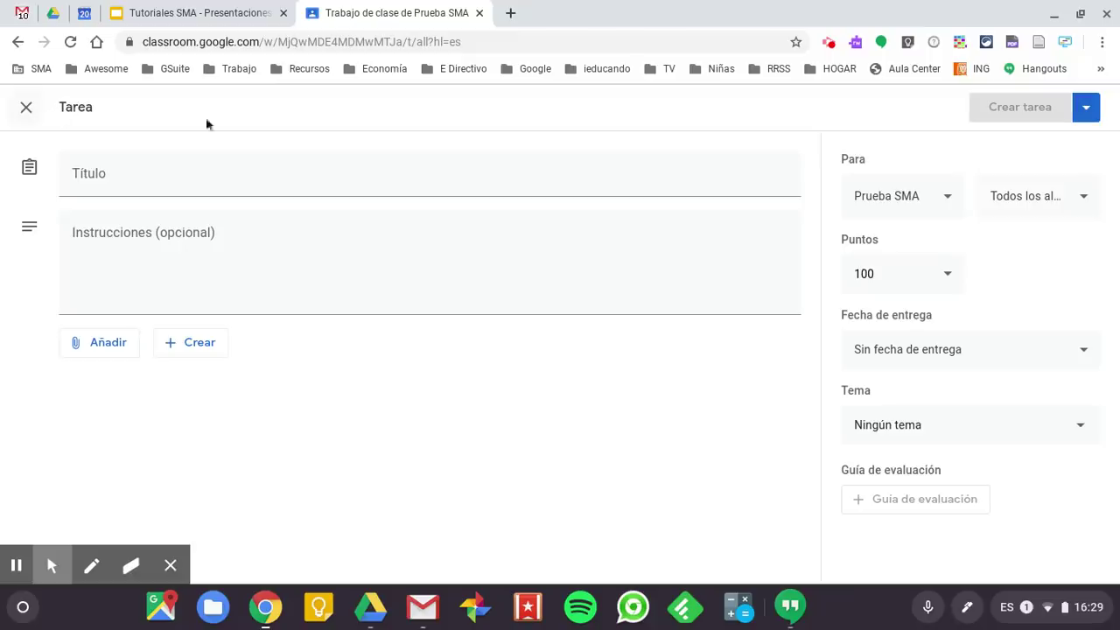
{"action": "left_click", "coordinate": [26, 107]}
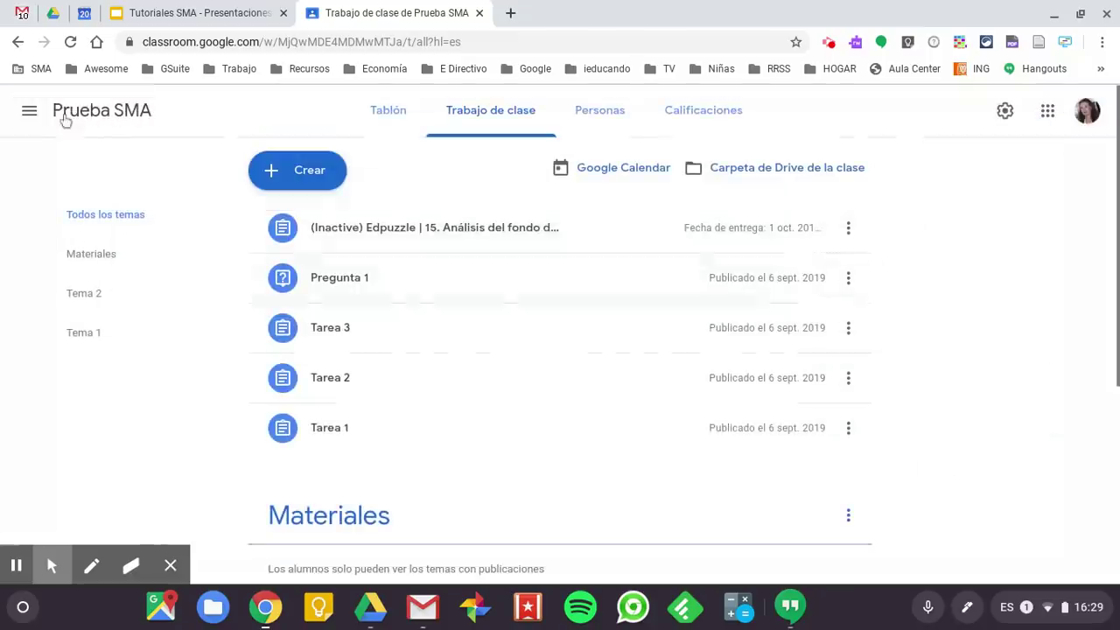
Step: Review the class's Calificaciones gradebook and return to the Trabajo de clase list
{"action": "left_click", "coordinate": [698, 123]}
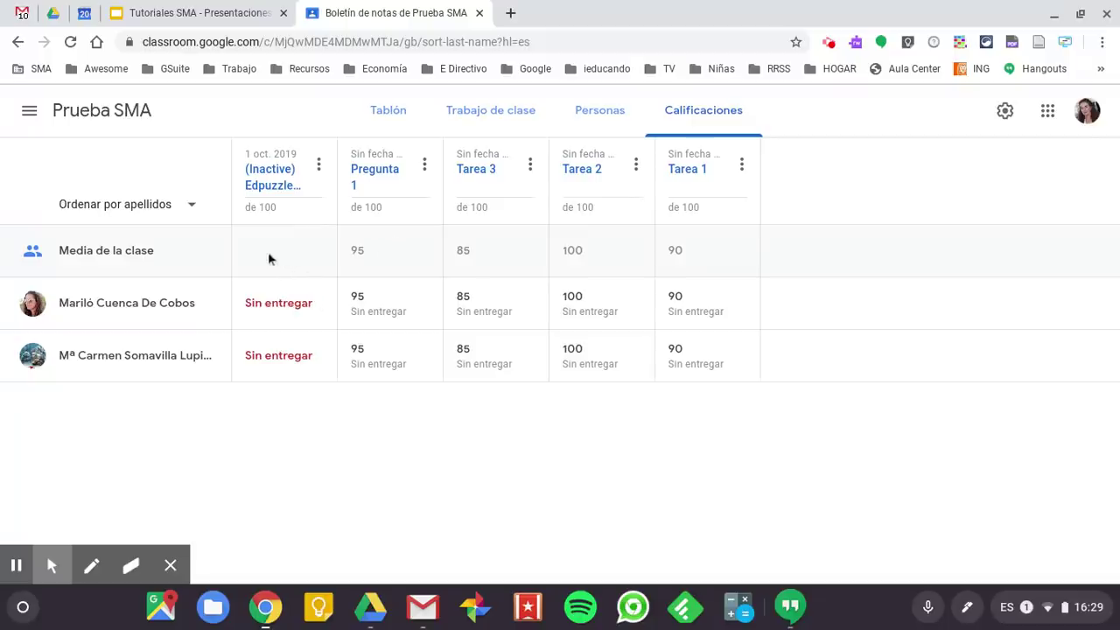
{"action": "mouse_move", "coordinate": [267, 293]}
{"action": "left_click", "coordinate": [478, 112]}
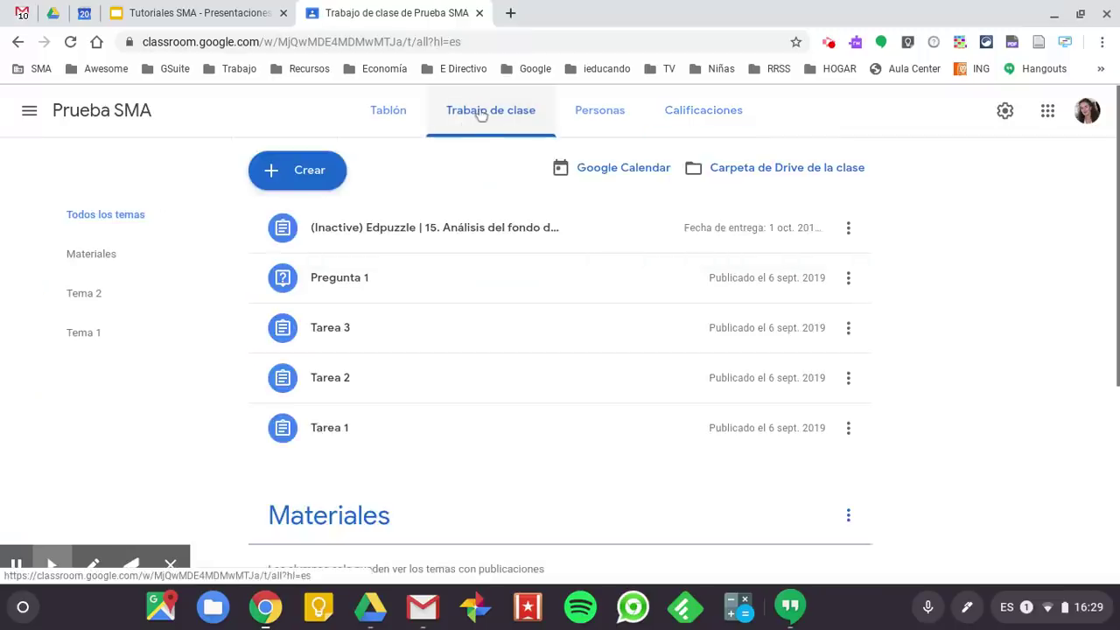
Step: Start a new quiz assignment (Tarea de cuestionario) and title it "1.1 Formulario de prueba"
{"action": "left_click", "coordinate": [311, 172]}
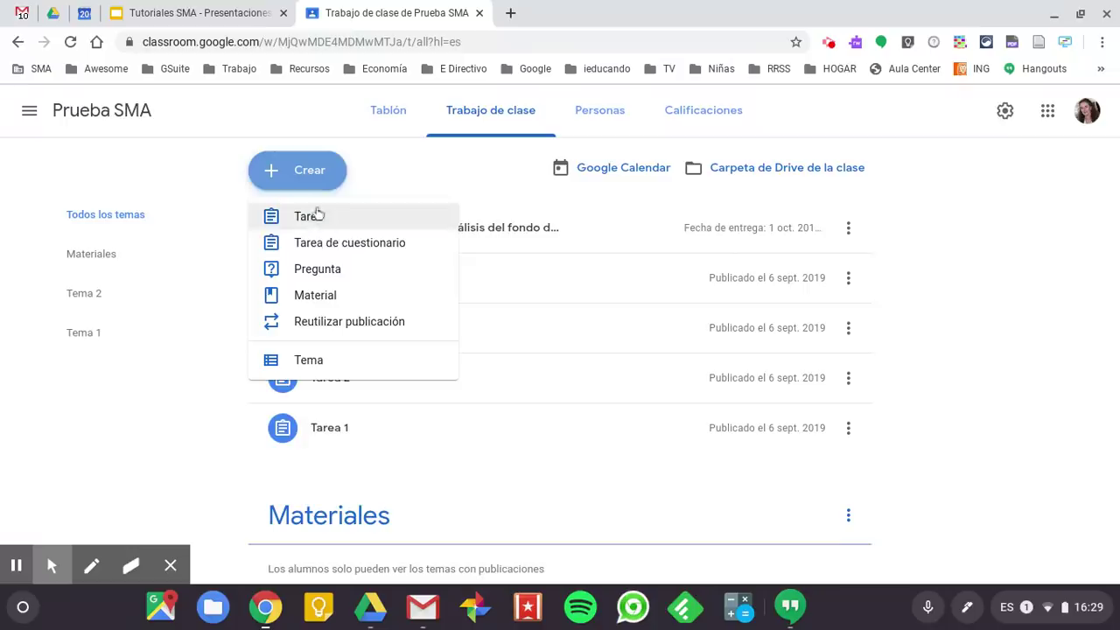
{"action": "left_click", "coordinate": [395, 245]}
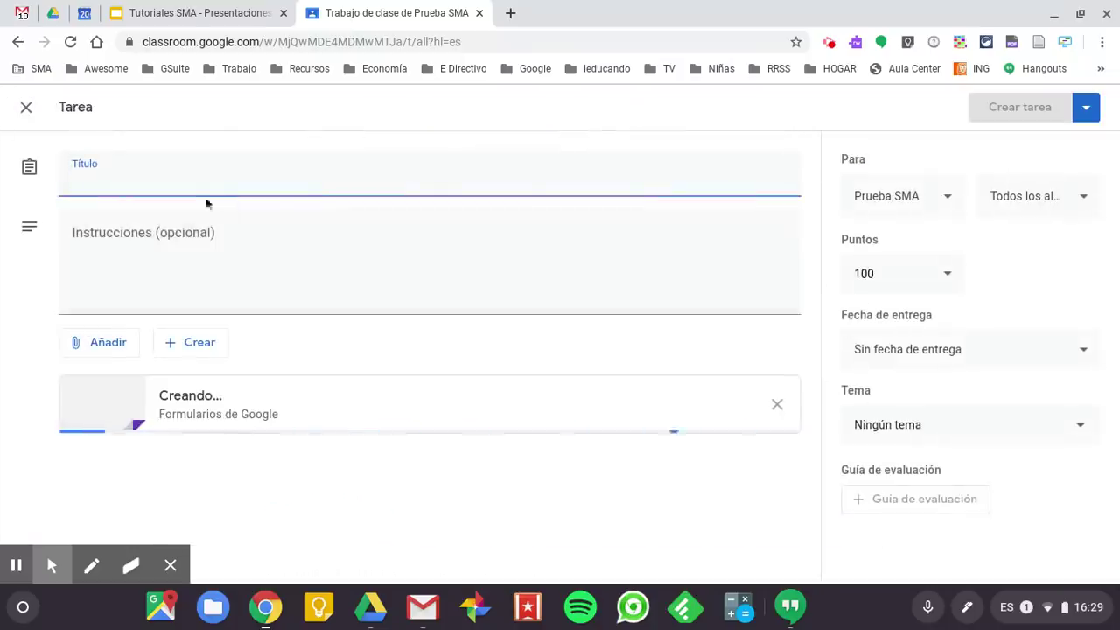
{"action": "left_click", "coordinate": [163, 183]}
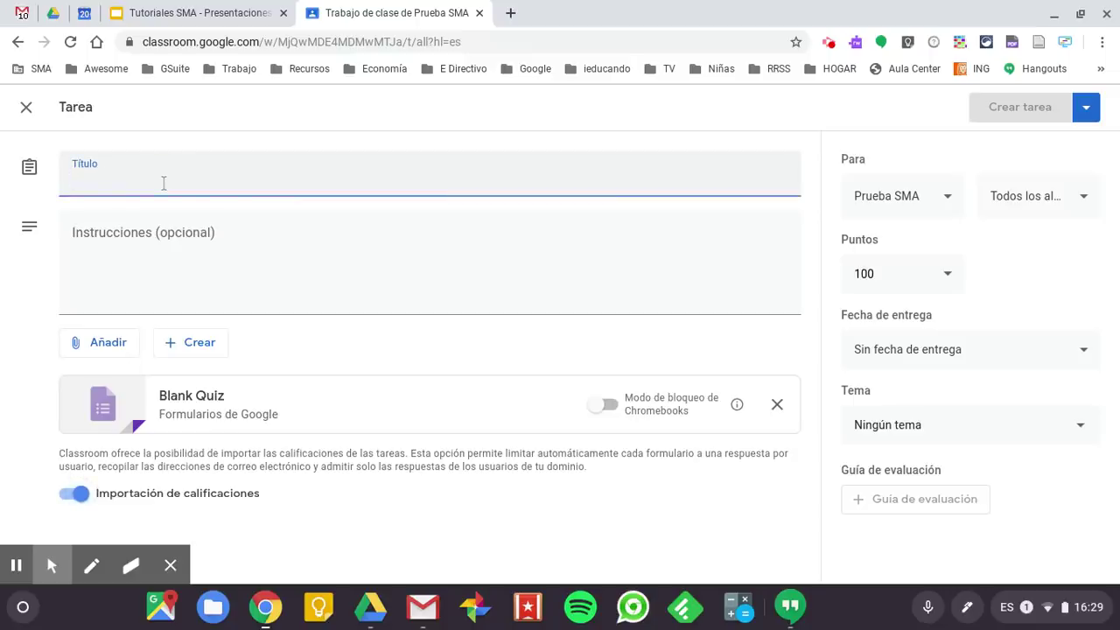
{"action": "left_click", "coordinate": [162, 181]}
{"action": "type", "text": "F"}
{"action": "key", "text": "BackSpace"}
{"action": "type", "text": "1"}
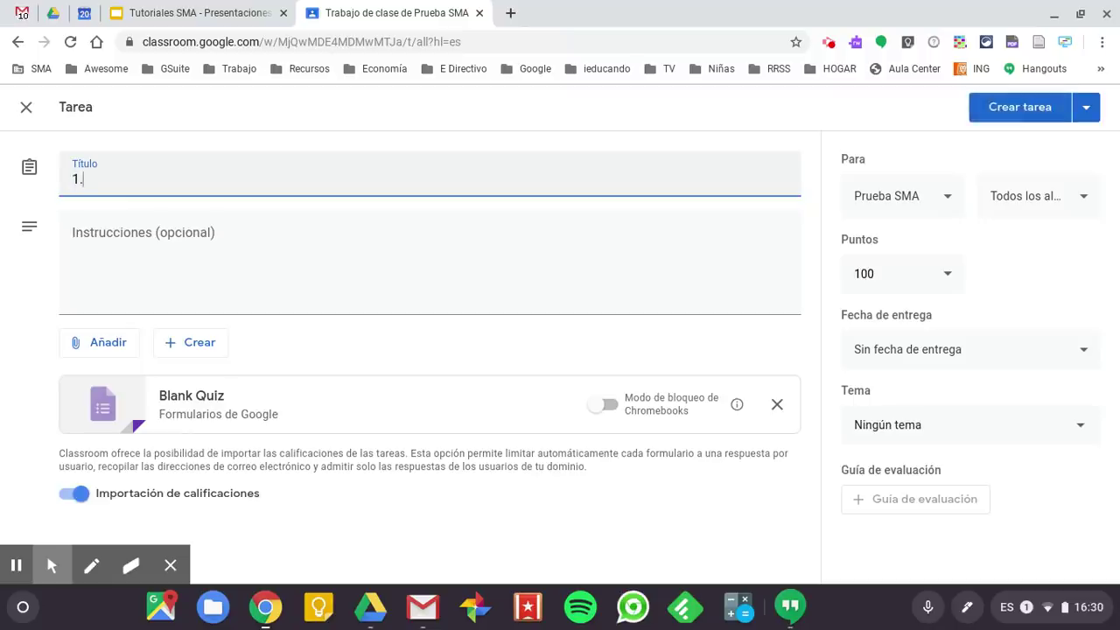
{"action": "type", "text": "."}
{"action": "type", "text": "1 Forma"}
{"action": "type", "text": "lario d epru"}
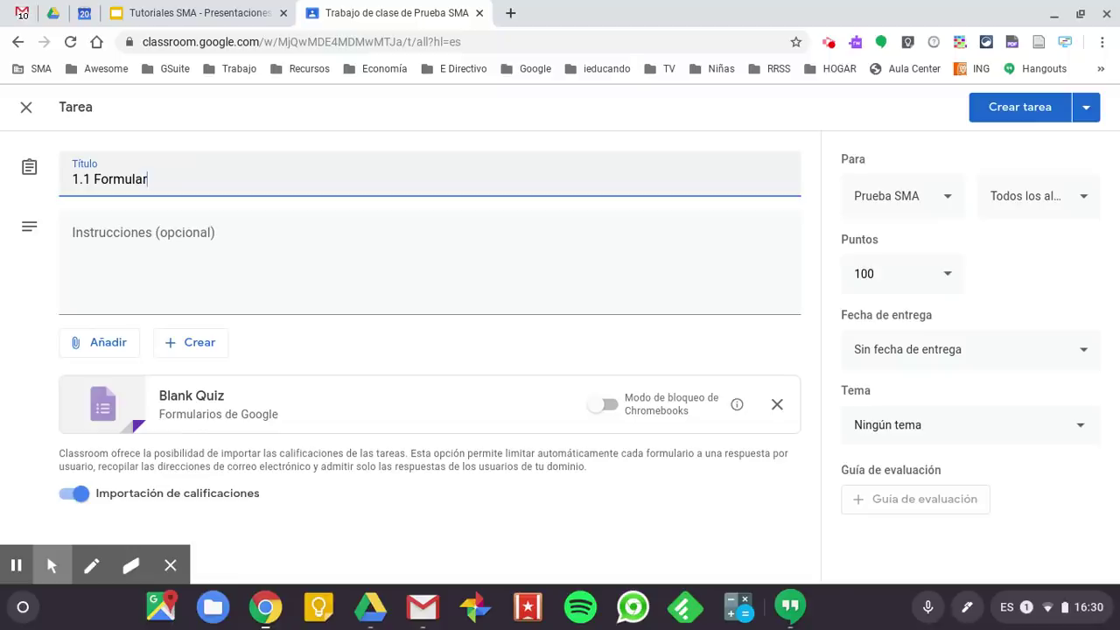
{"action": "key", "text": "BackSpace"}
{"action": "key", "text": "BackSpace"}
{"action": "key", "text": "BackSpace"}
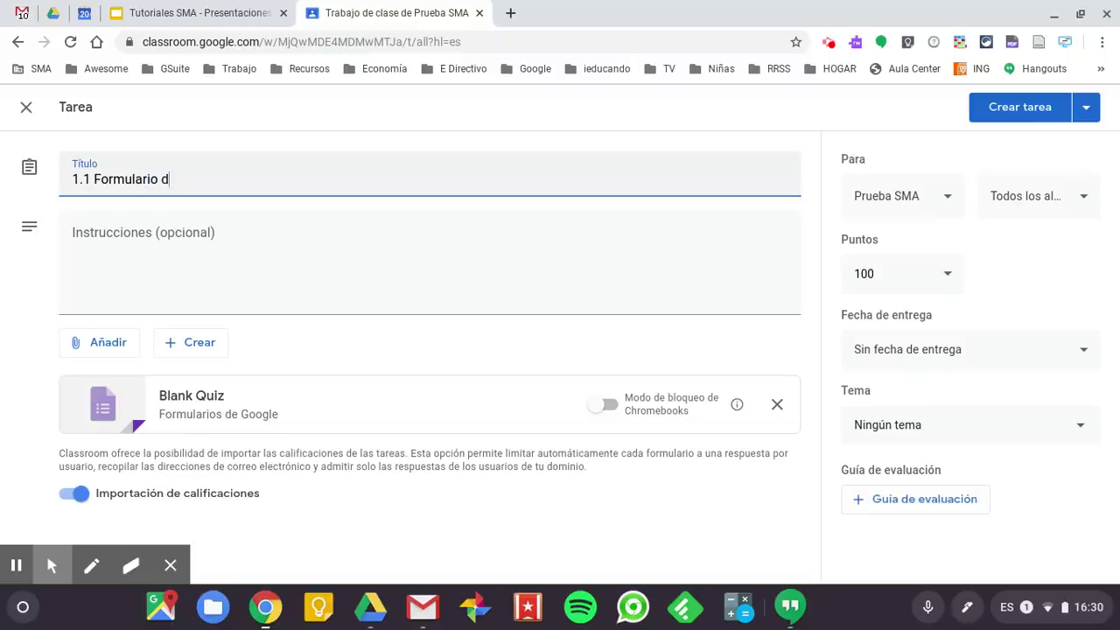
{"action": "type", "text": "e ru"}
{"action": "type", "text": "prueba"}
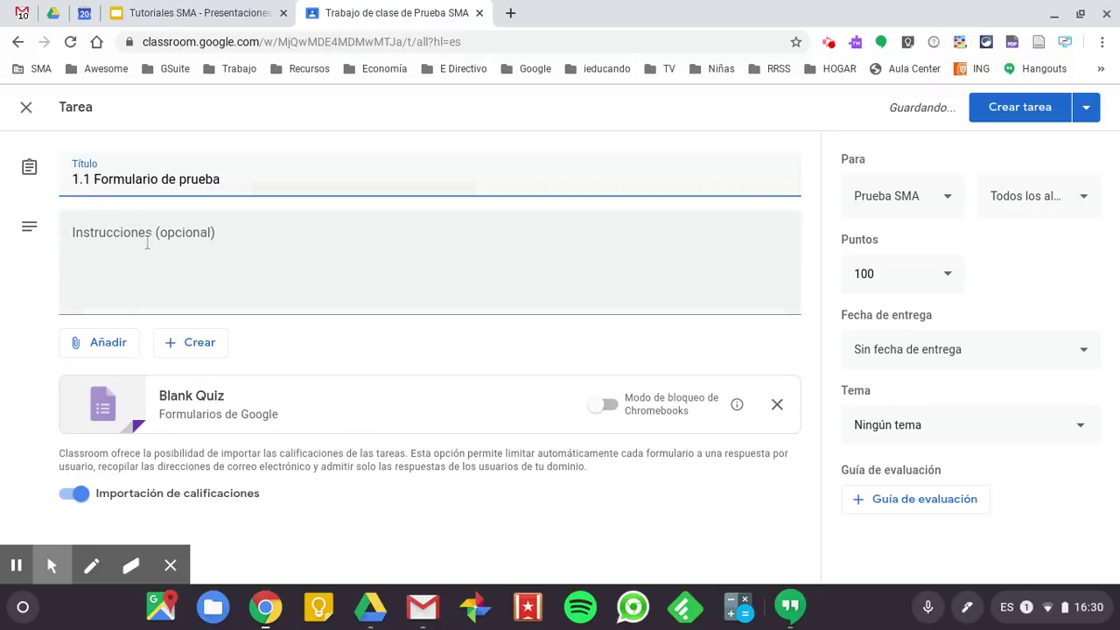
Step: Enter the assignment instructions "Lee detenidamente y marca una única opción por pregunta"
{"action": "left_click", "coordinate": [147, 243]}
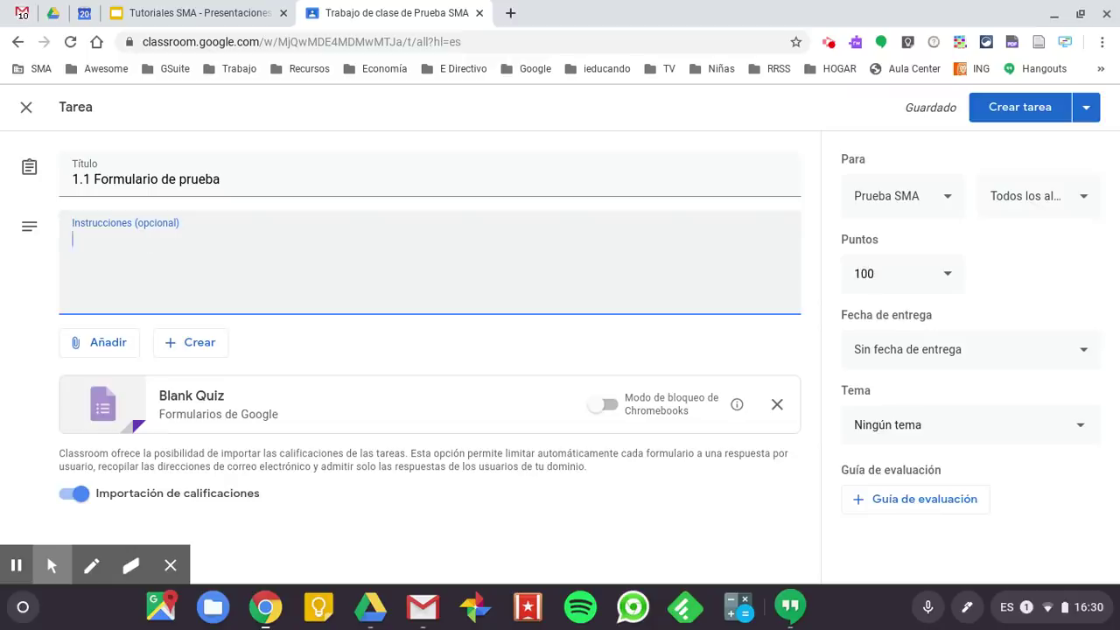
{"action": "type", "text": "Lee detenid"}
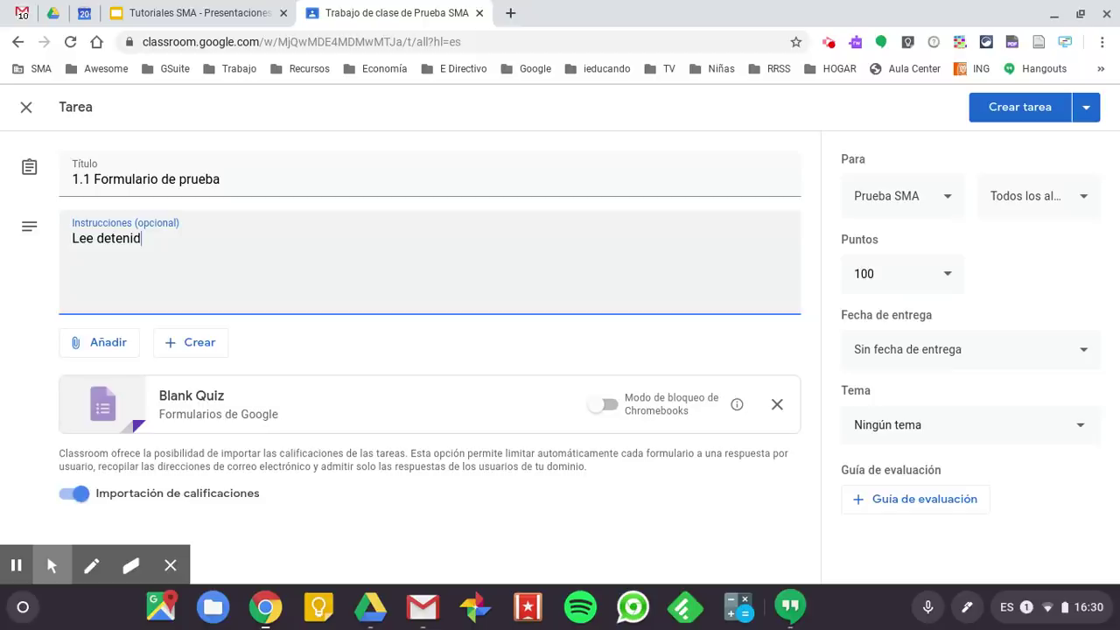
{"action": "type", "text": "amente y marc"}
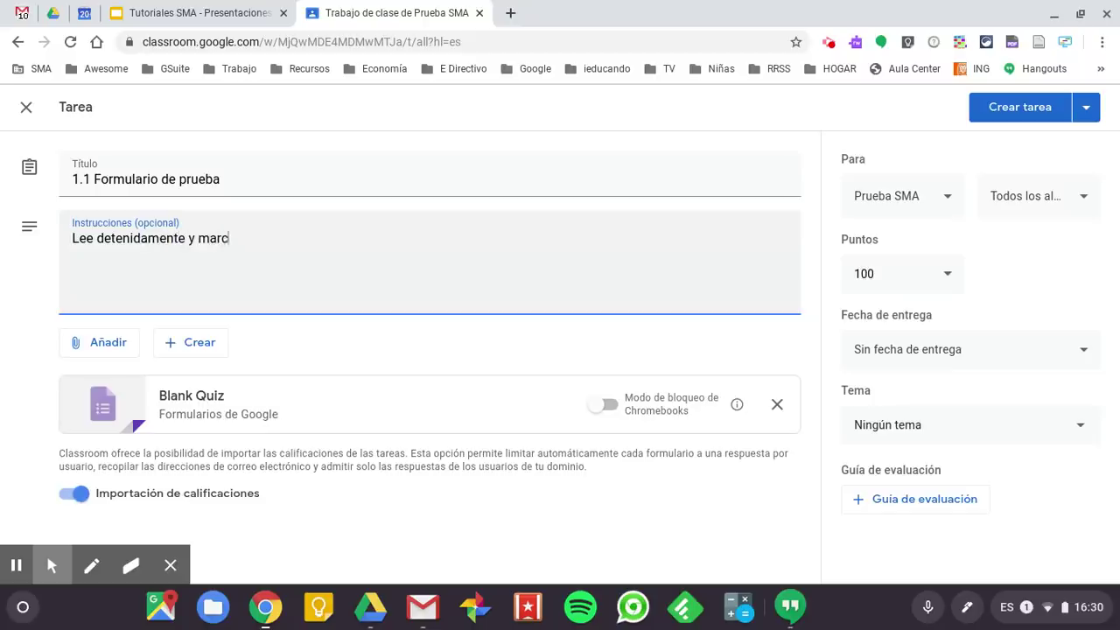
{"action": "type", "text": "a una única opción po"}
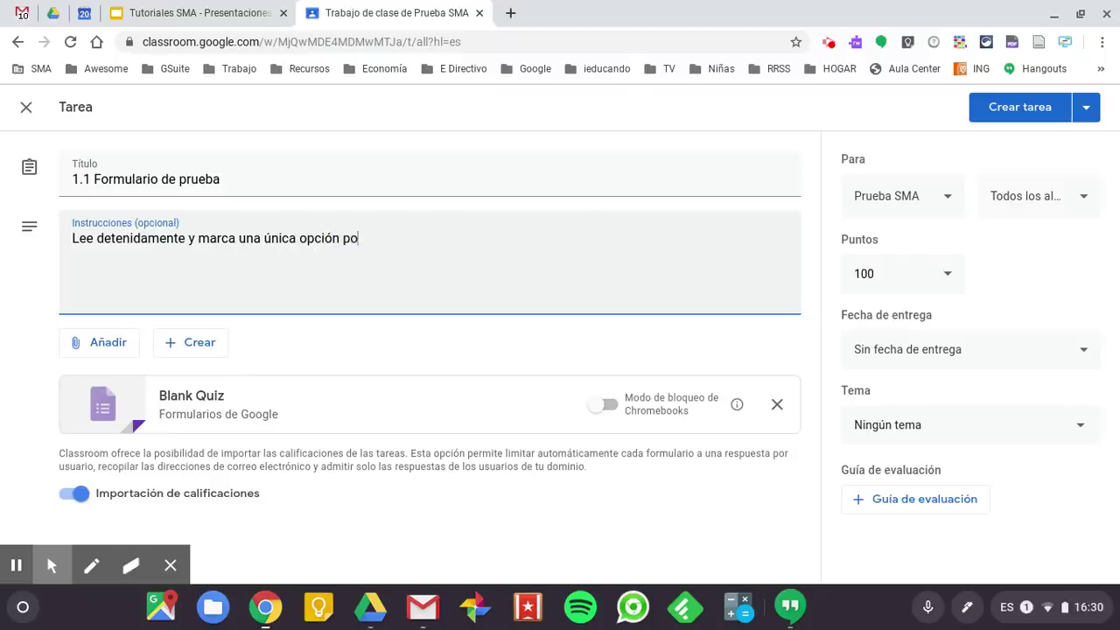
{"action": "type", "text": "r pregunta"}
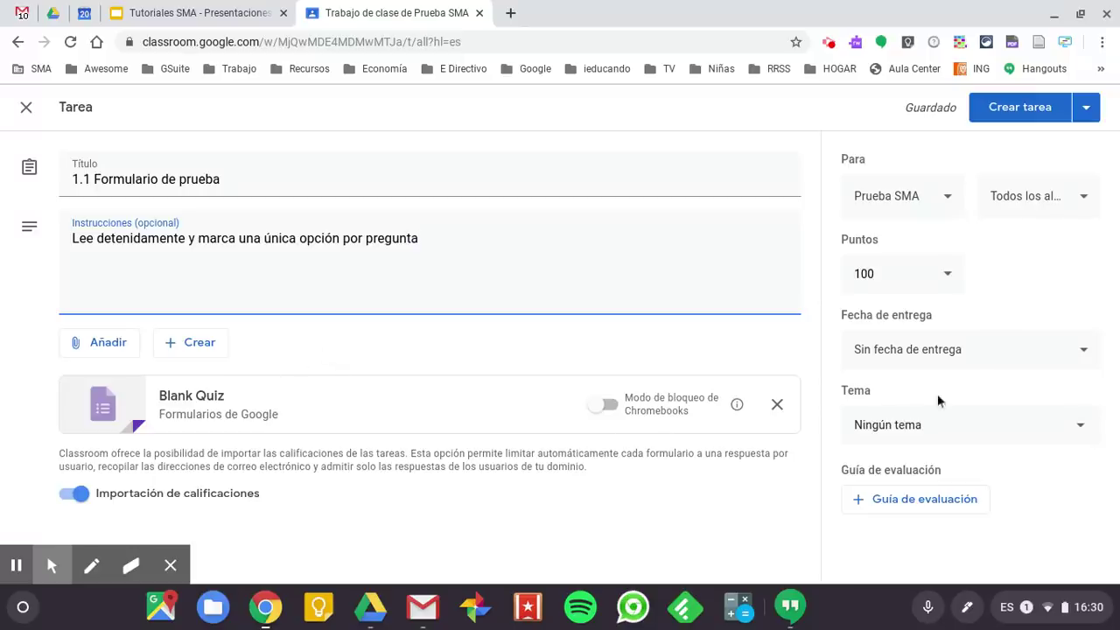
Step: Set the assignment's topic to Tema 1, keeping its score at 100 points and all students as recipients
{"action": "left_click", "coordinate": [952, 425]}
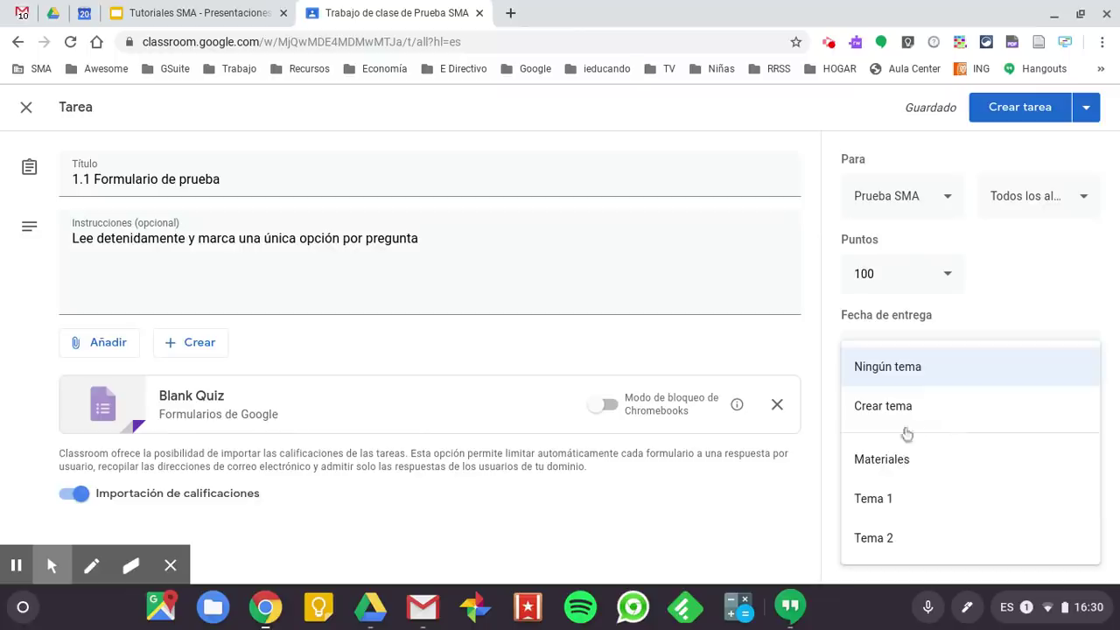
{"action": "left_click", "coordinate": [904, 504]}
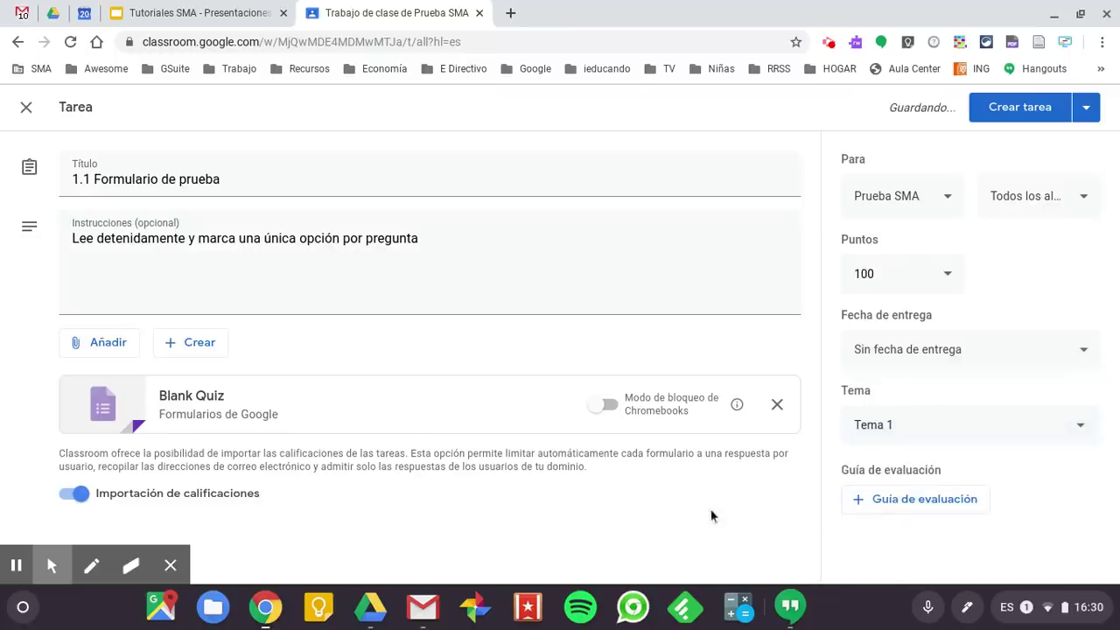
{"action": "left_click", "coordinate": [883, 274]}
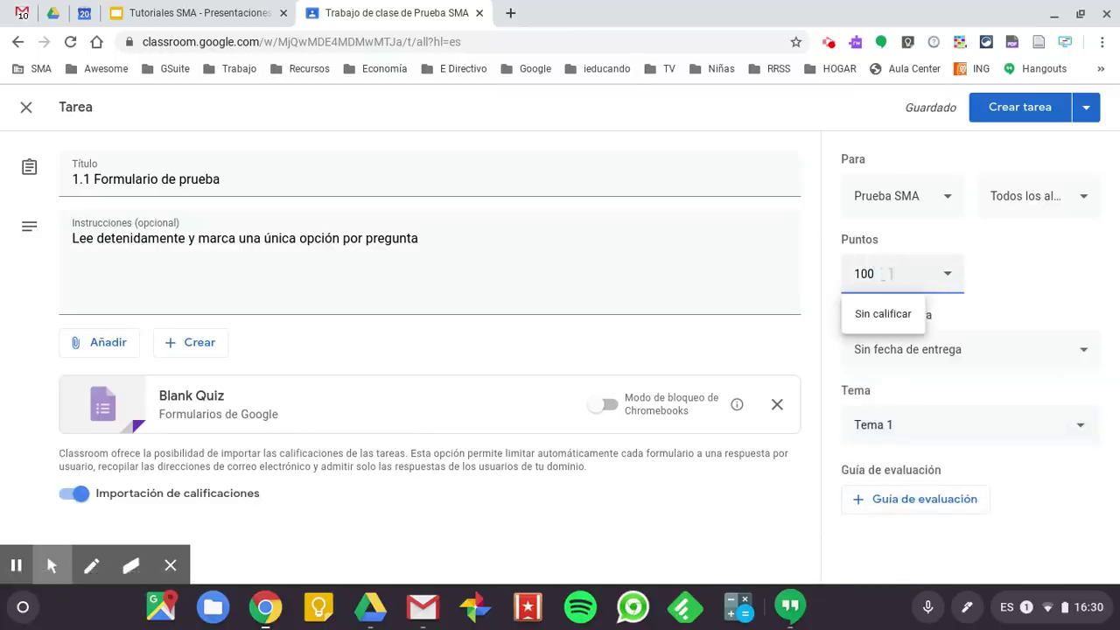
{"action": "key", "text": "BackSpace"}
{"action": "type", "text": "0"}
{"action": "left_click", "coordinate": [1020, 293]}
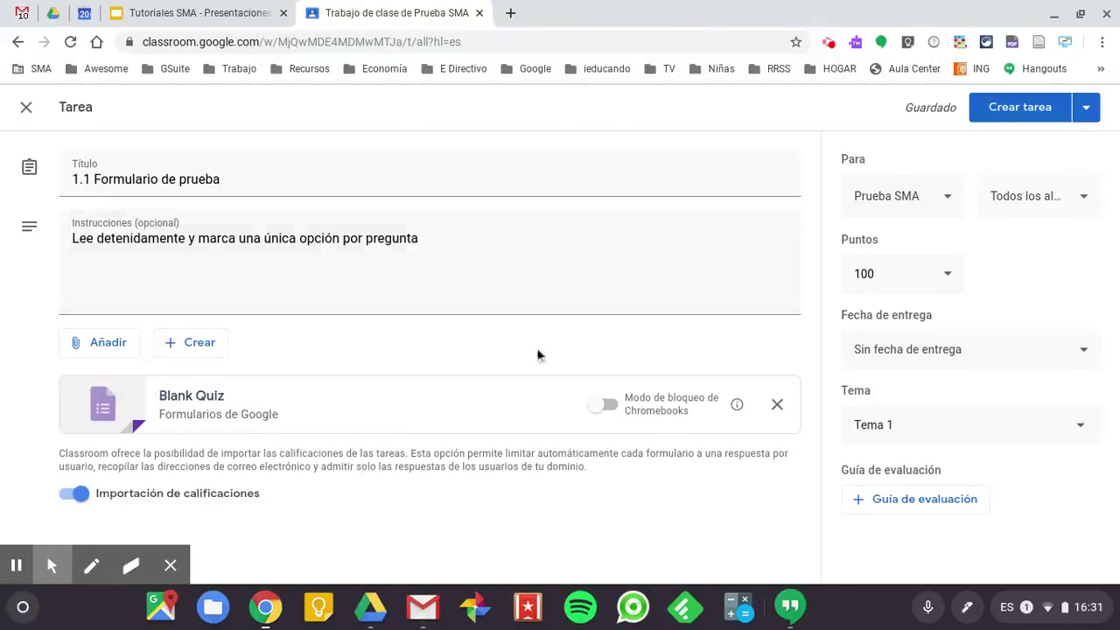
{"action": "left_click", "coordinate": [1078, 199]}
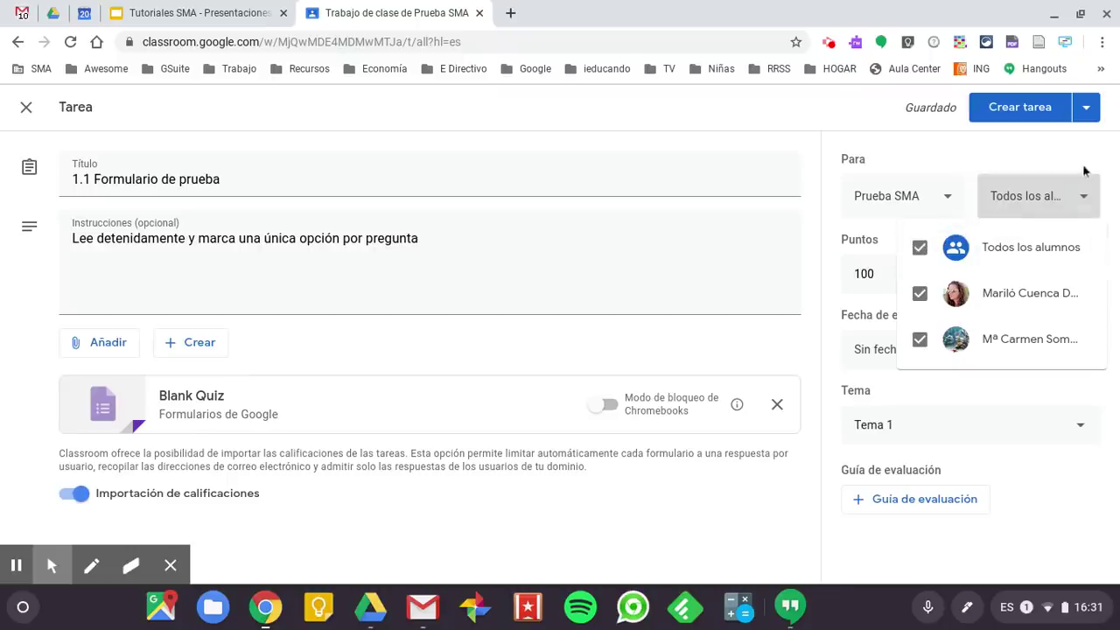
{"action": "left_click", "coordinate": [1006, 195]}
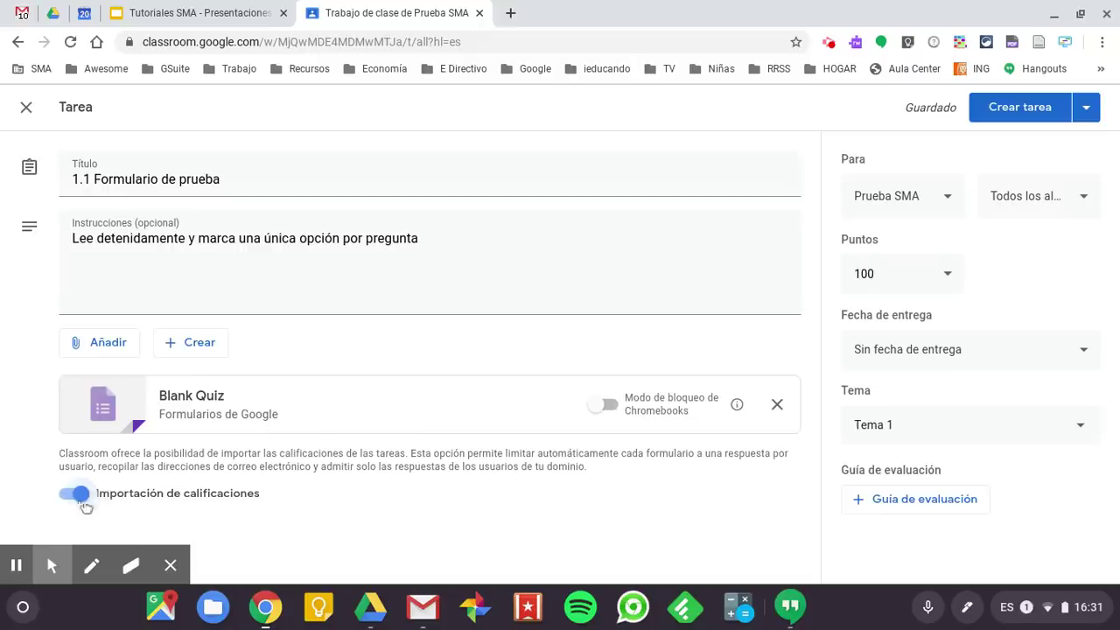
Step: Open the attached Blank Quiz form and change its title to "1.1 Formulario prueba"
{"action": "left_click", "coordinate": [192, 405]}
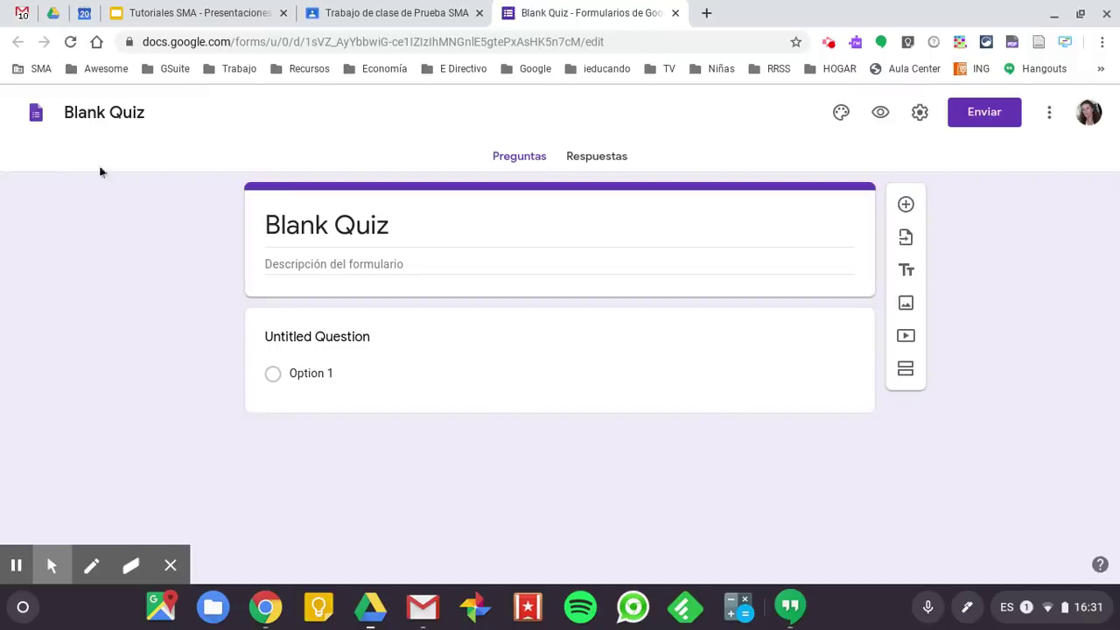
{"action": "left_click", "coordinate": [402, 226]}
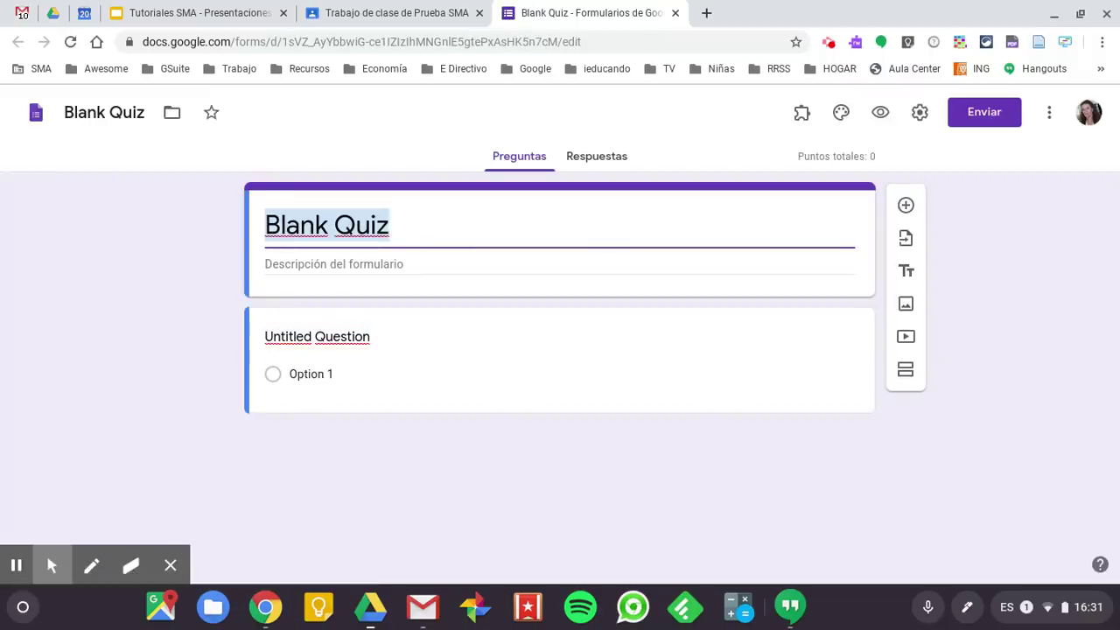
{"action": "type", "text": "1.1 F"}
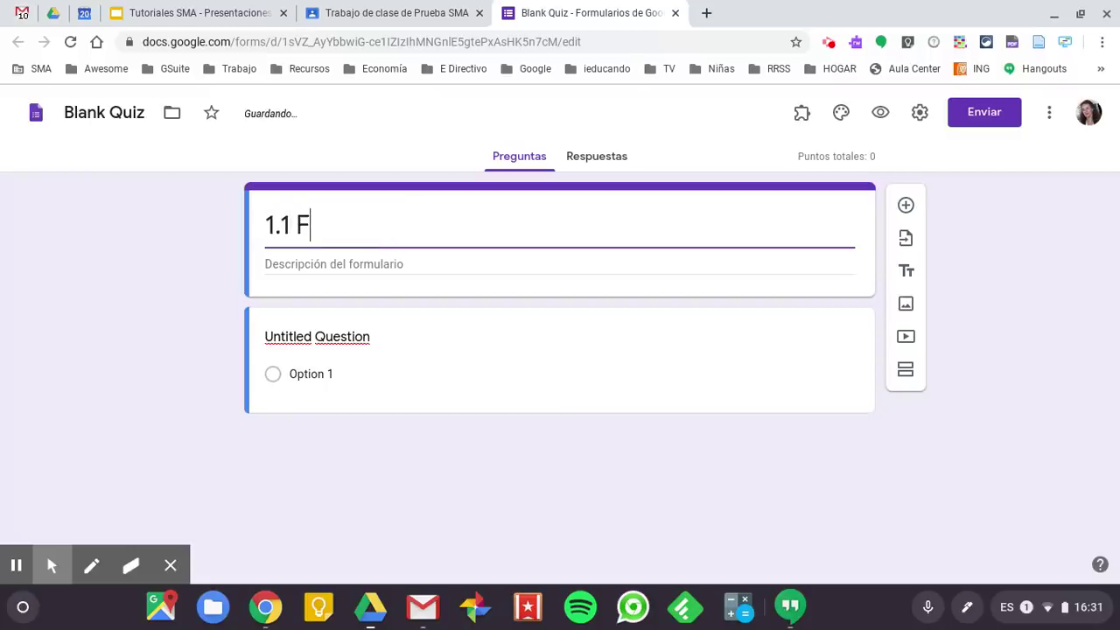
{"action": "type", "text": "ormulari "}
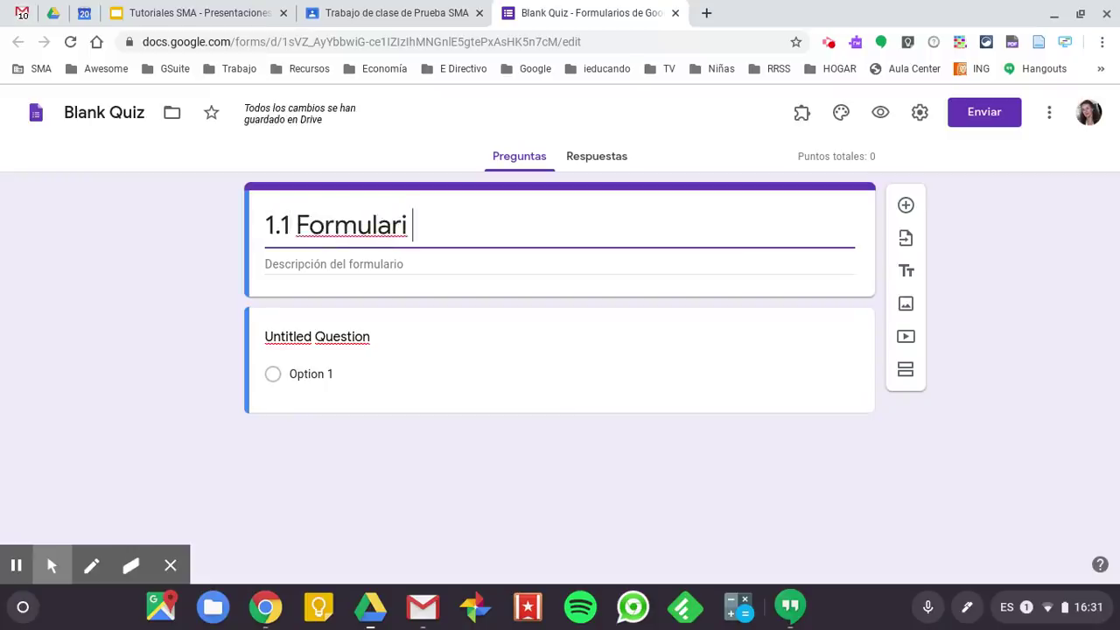
{"action": "type", "text": "o prueba"}
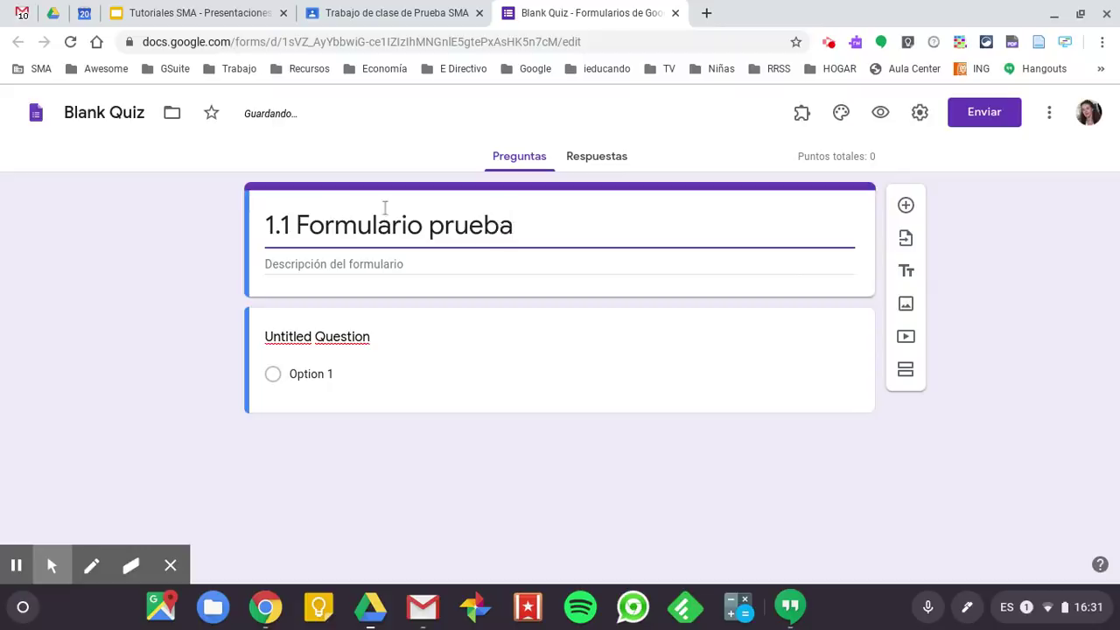
Step: Copy the form's title and use it to rename the form file as "1.1 Formulario prueba"
{"action": "left_click", "coordinate": [103, 125]}
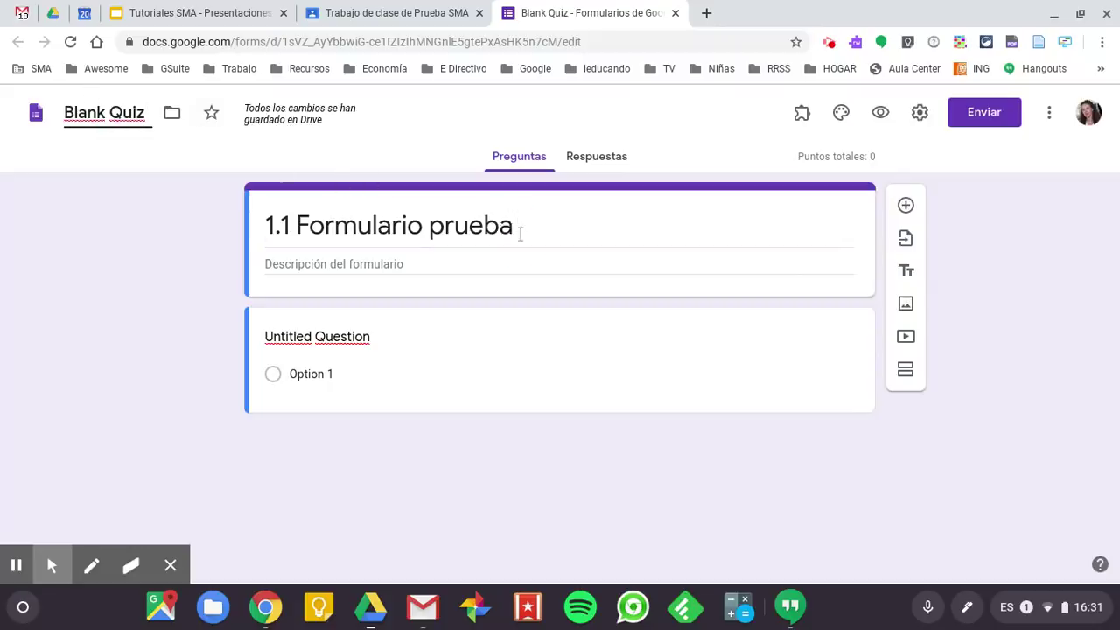
{"action": "triple_click", "coordinate": [367, 226]}
{"action": "key", "text": "ctrl+c"}
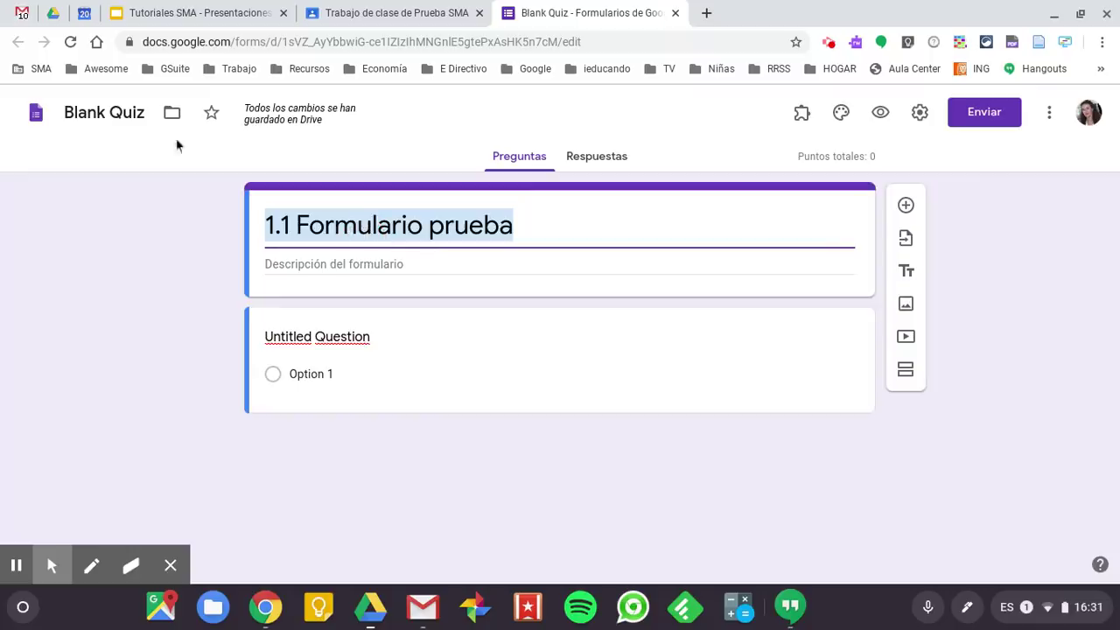
{"action": "left_click", "coordinate": [129, 115]}
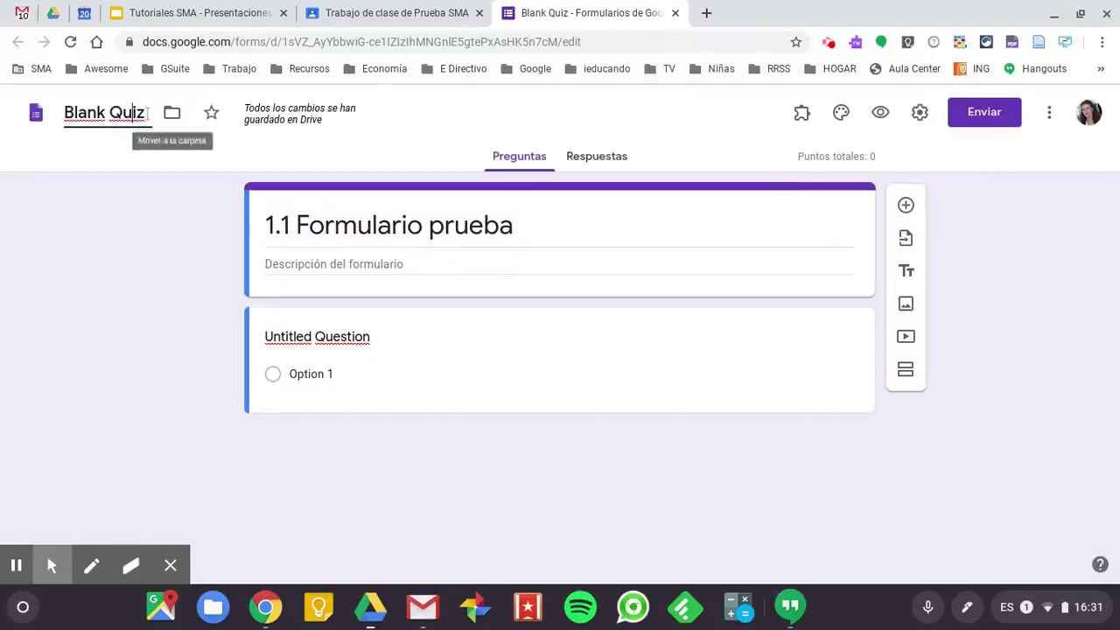
{"action": "left_click", "coordinate": [41, 117]}
{"action": "key", "text": "ctrl+v"}
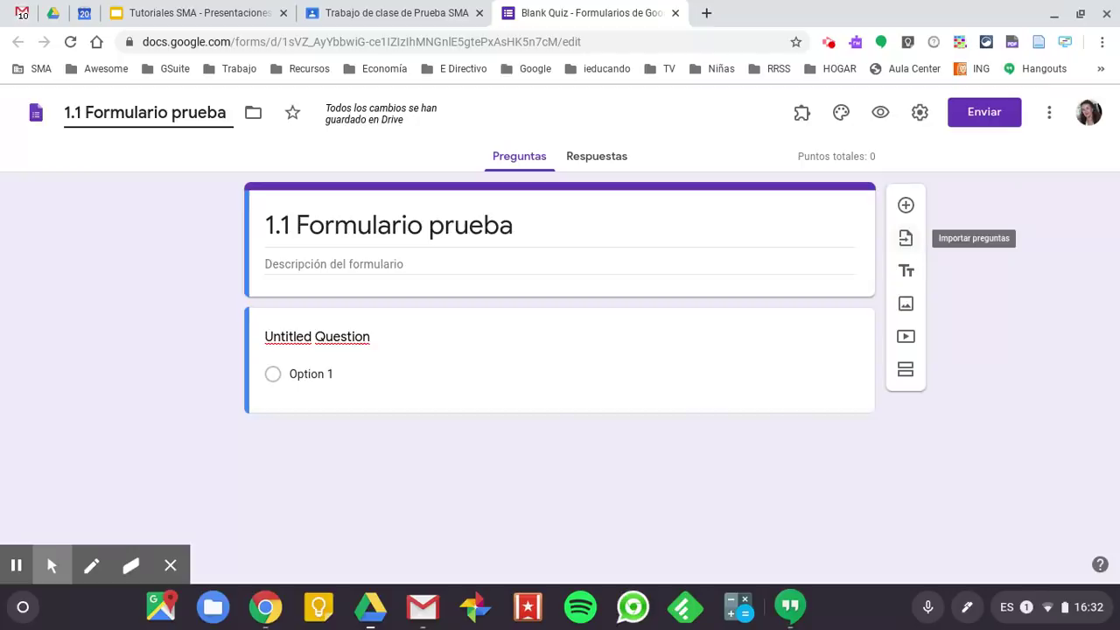
Step: Start importing questions and choose the existing form "2ª Evaluación - PAU (1)" as the source
{"action": "left_click", "coordinate": [906, 240]}
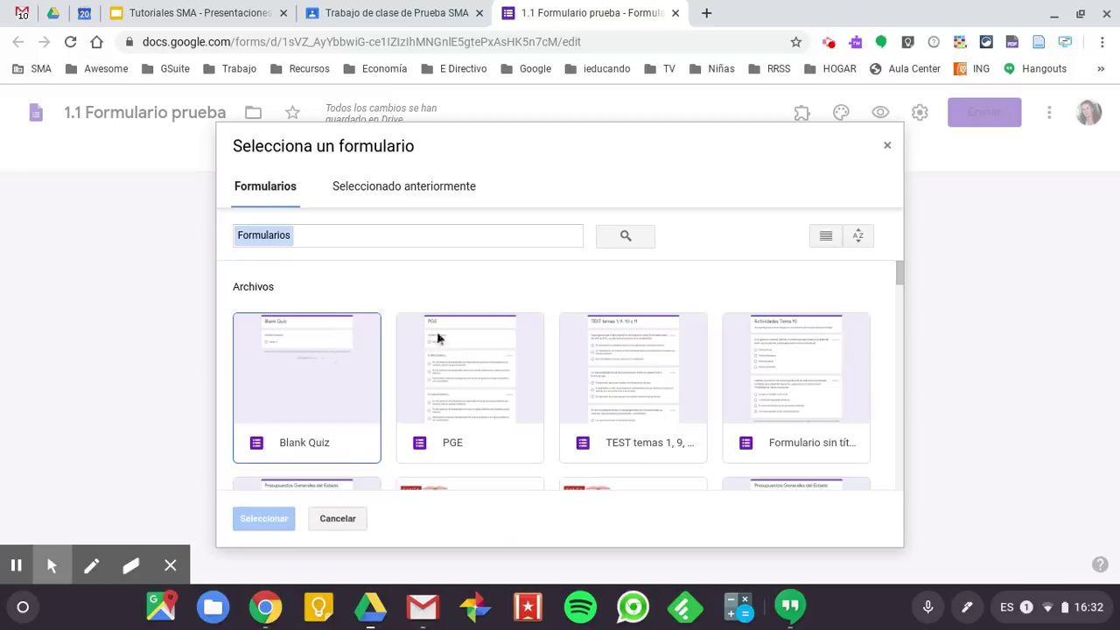
{"action": "scroll", "coordinate": [478, 359], "scroll_direction": "down", "scroll_amount": 2}
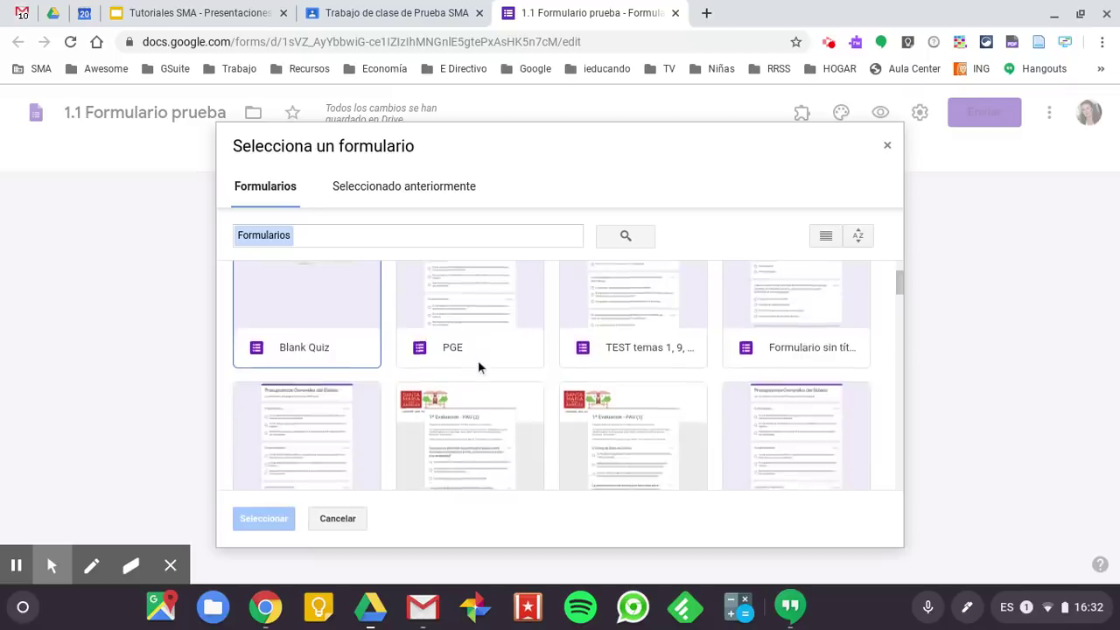
{"action": "scroll", "coordinate": [477, 359], "scroll_direction": "up", "scroll_amount": 1}
{"action": "scroll", "coordinate": [478, 360], "scroll_direction": "down", "scroll_amount": 3}
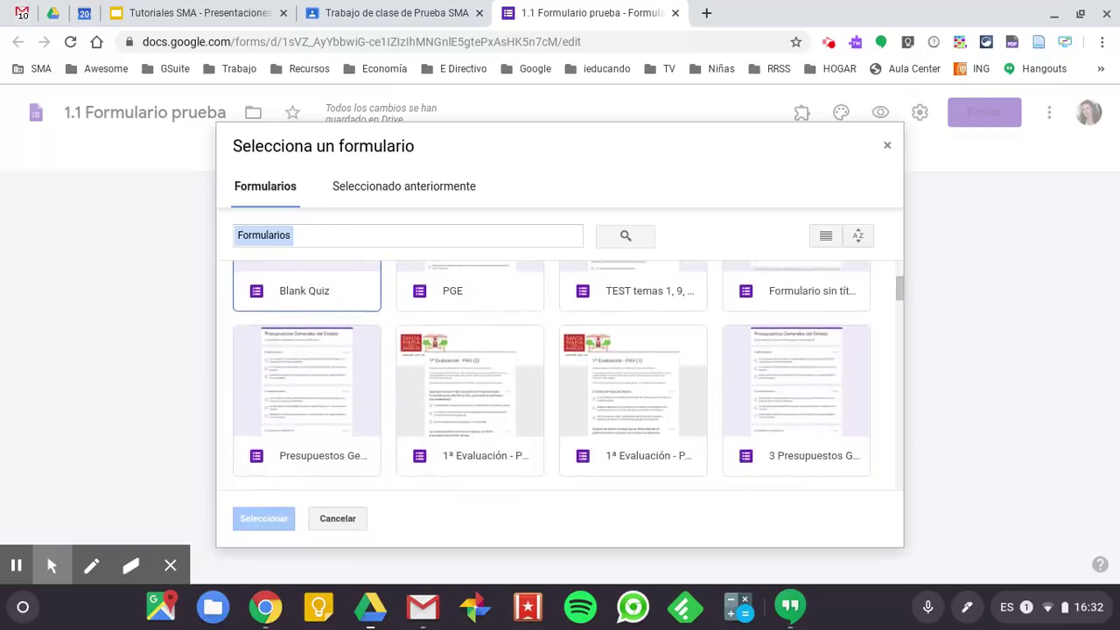
{"action": "scroll", "coordinate": [569, 375], "scroll_direction": "down", "scroll_amount": 5}
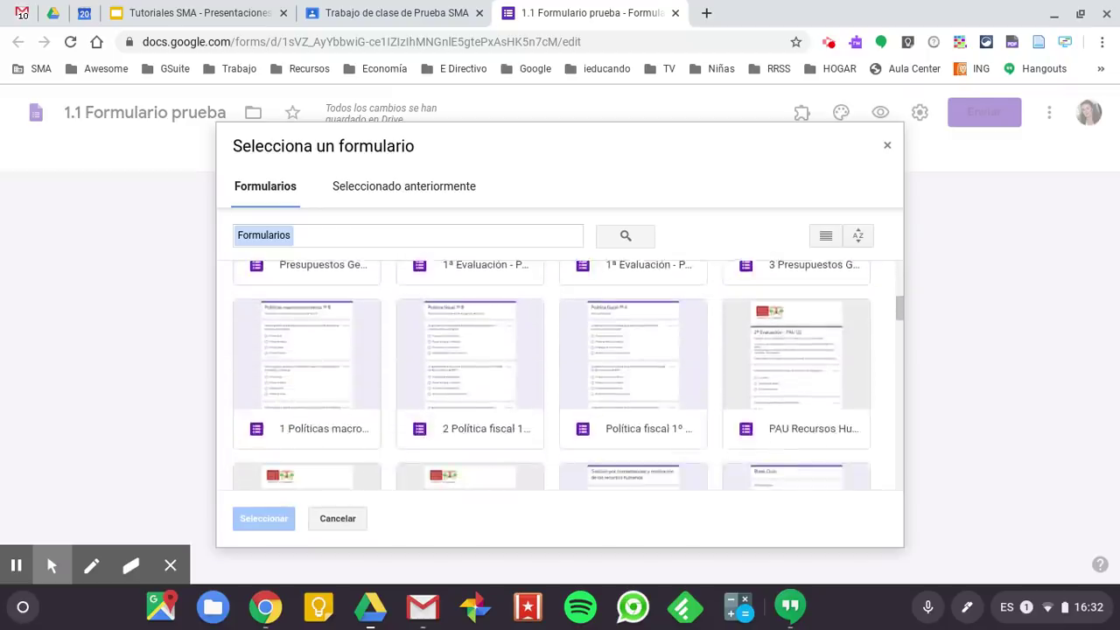
{"action": "scroll", "coordinate": [552, 375], "scroll_direction": "down", "scroll_amount": 3}
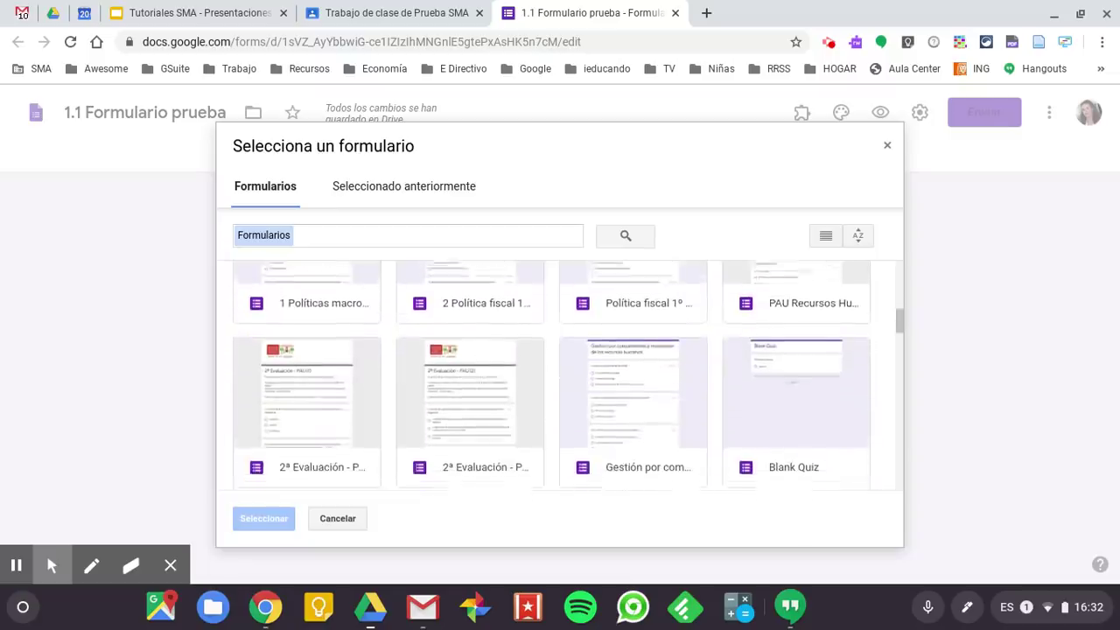
{"action": "left_click", "coordinate": [299, 392]}
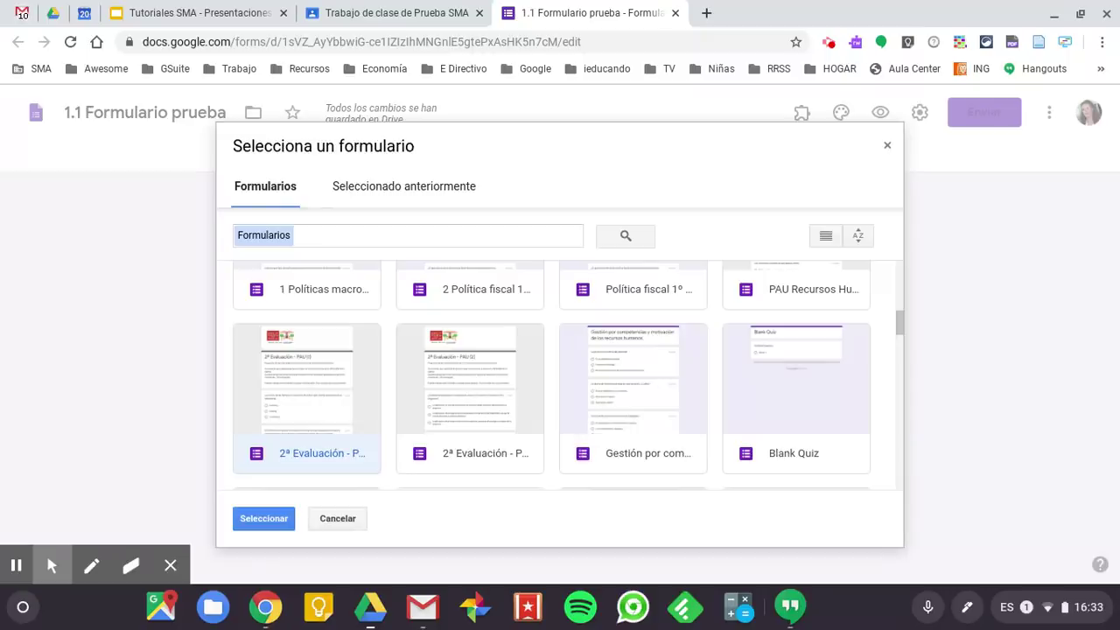
{"action": "left_click", "coordinate": [258, 520]}
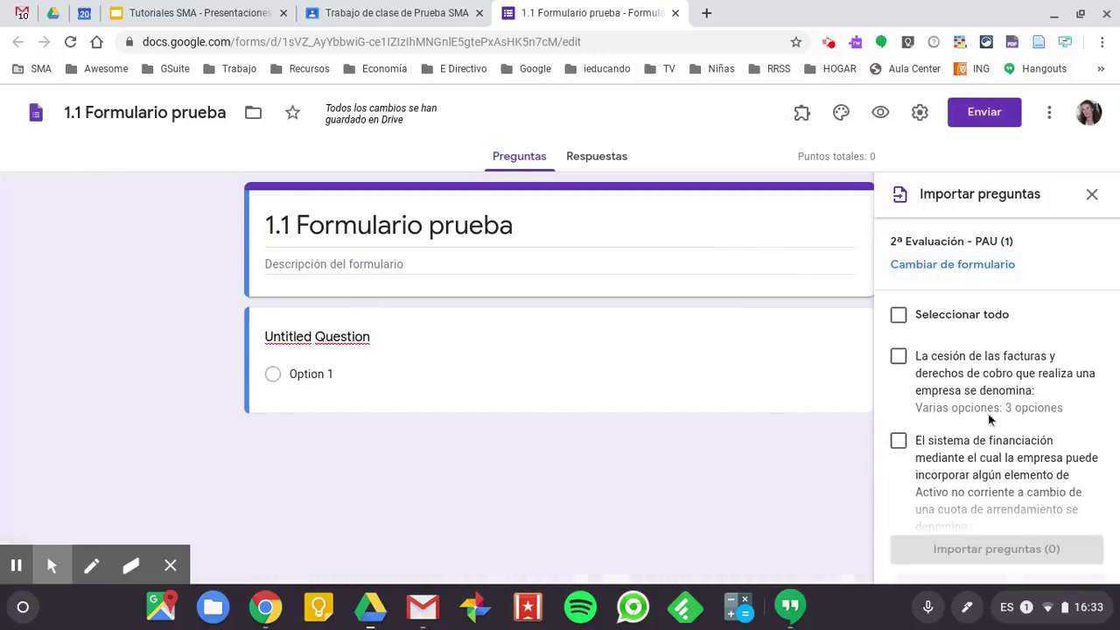
Step: Examine the list of questions available for import from the "2ª Evaluación - PAU (1)" form
{"action": "scroll", "coordinate": [991, 413], "scroll_direction": "down", "scroll_amount": 10}
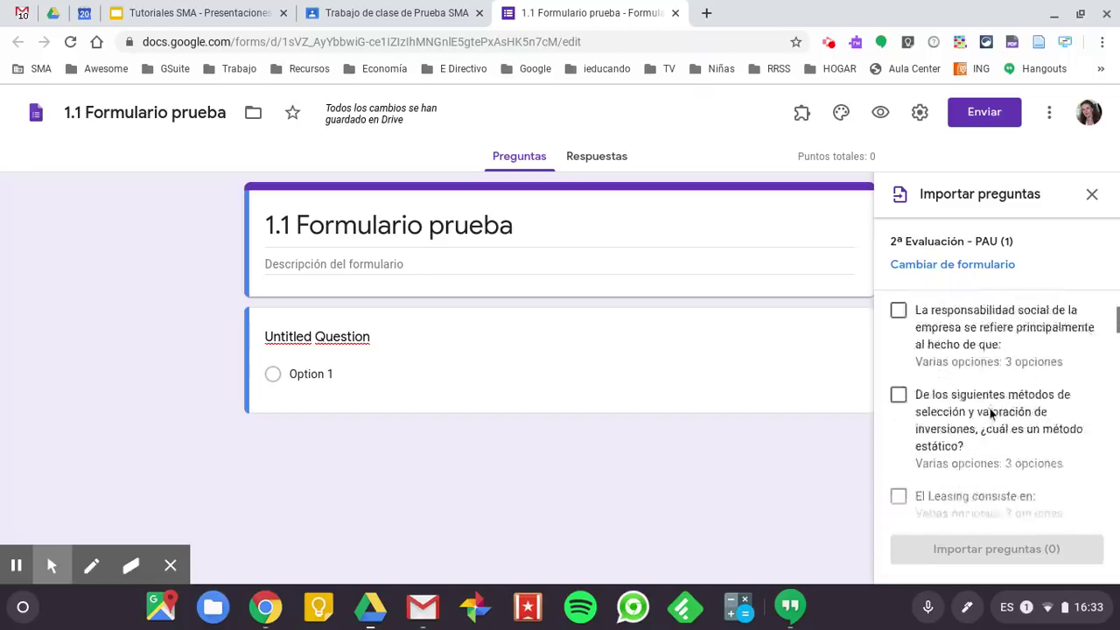
{"action": "scroll", "coordinate": [995, 407], "scroll_direction": "down", "scroll_amount": 10}
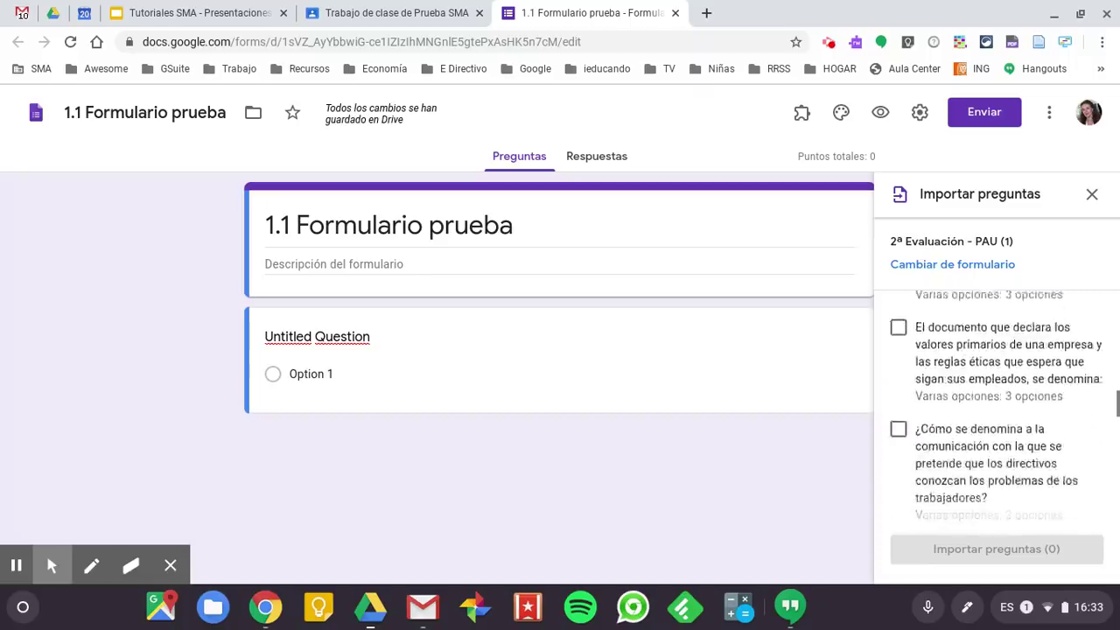
{"action": "scroll", "coordinate": [995, 407], "scroll_direction": "down", "scroll_amount": 10}
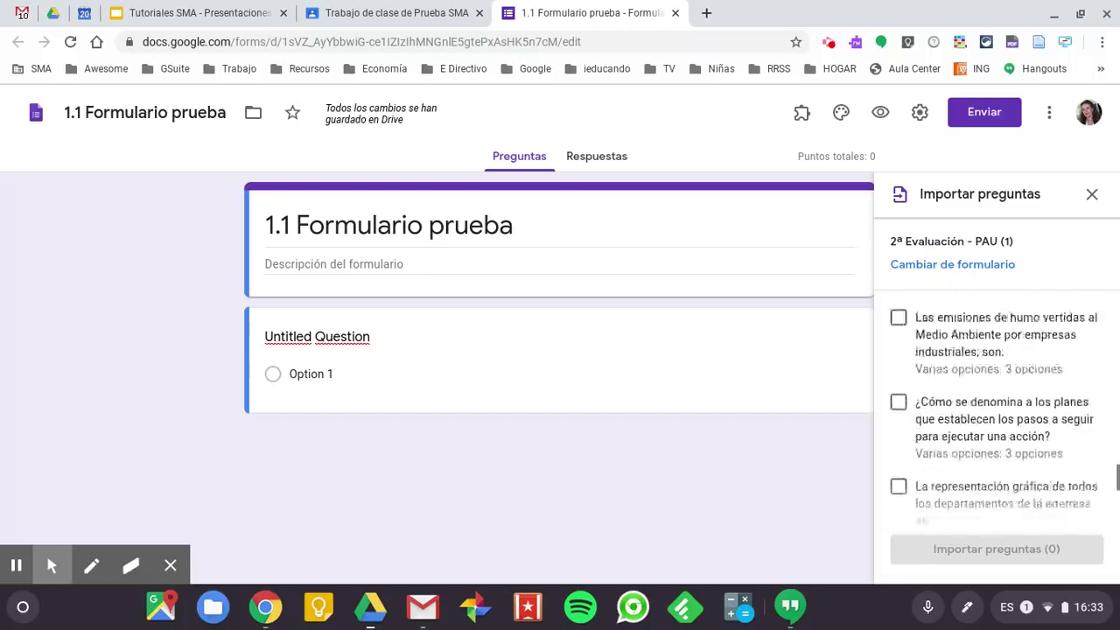
{"action": "scroll", "coordinate": [996, 407], "scroll_direction": "down", "scroll_amount": 2}
{"action": "scroll", "coordinate": [995, 407], "scroll_direction": "up", "scroll_amount": 10}
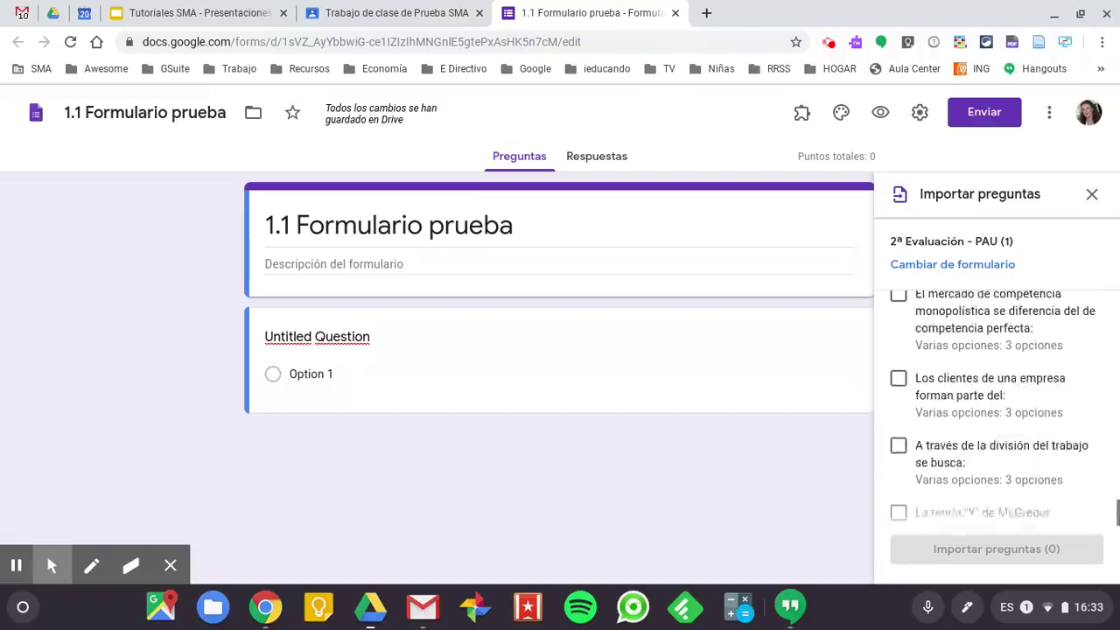
{"action": "scroll", "coordinate": [995, 407], "scroll_direction": "up", "scroll_amount": 8}
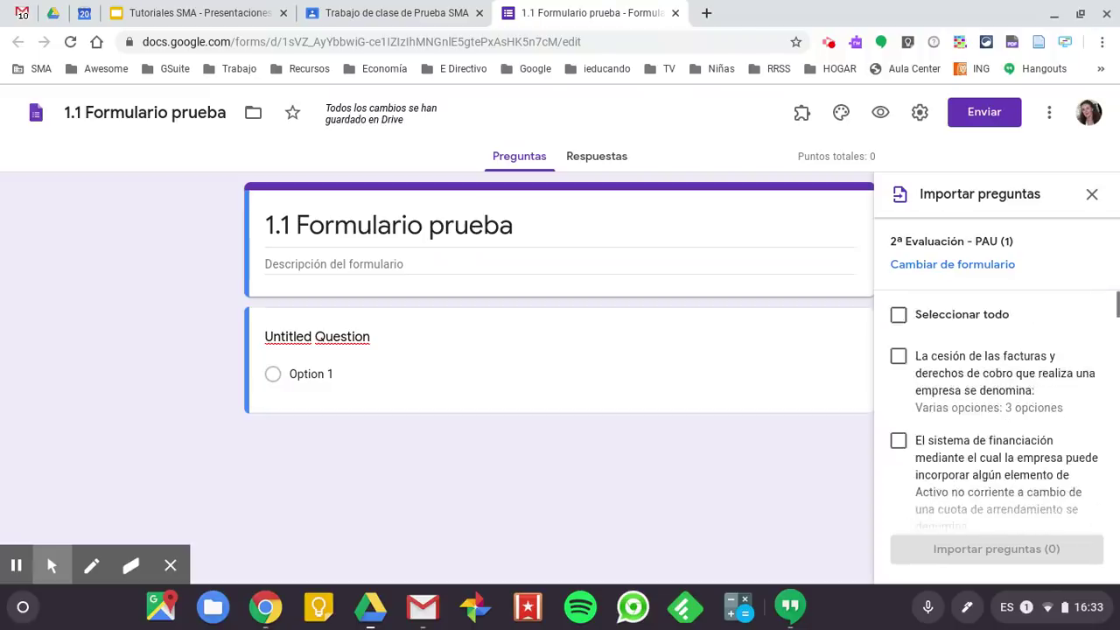
{"action": "scroll", "coordinate": [996, 407], "scroll_direction": "down", "scroll_amount": 6}
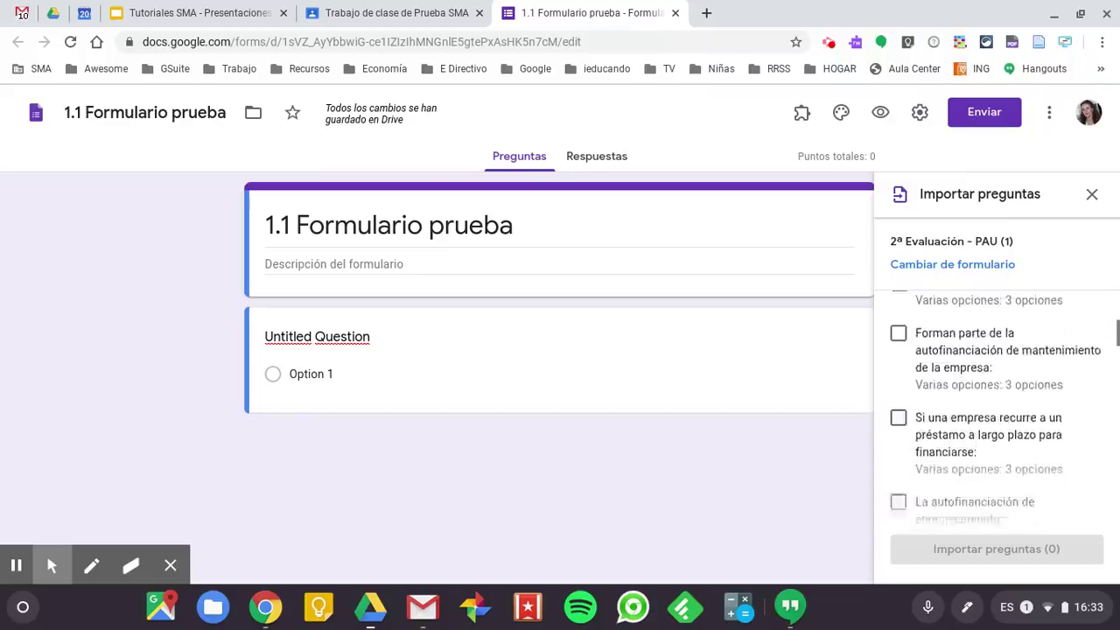
{"action": "scroll", "coordinate": [996, 407], "scroll_direction": "up", "scroll_amount": 1}
{"action": "scroll", "coordinate": [925, 388], "scroll_direction": "up", "scroll_amount": 5}
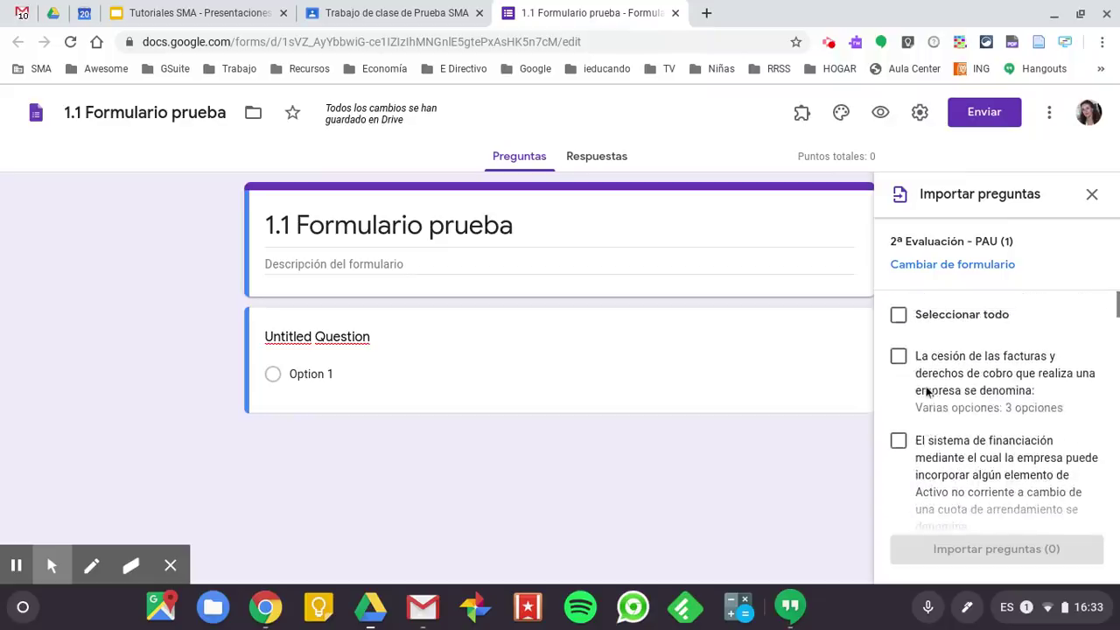
{"action": "left_click", "coordinate": [898, 317]}
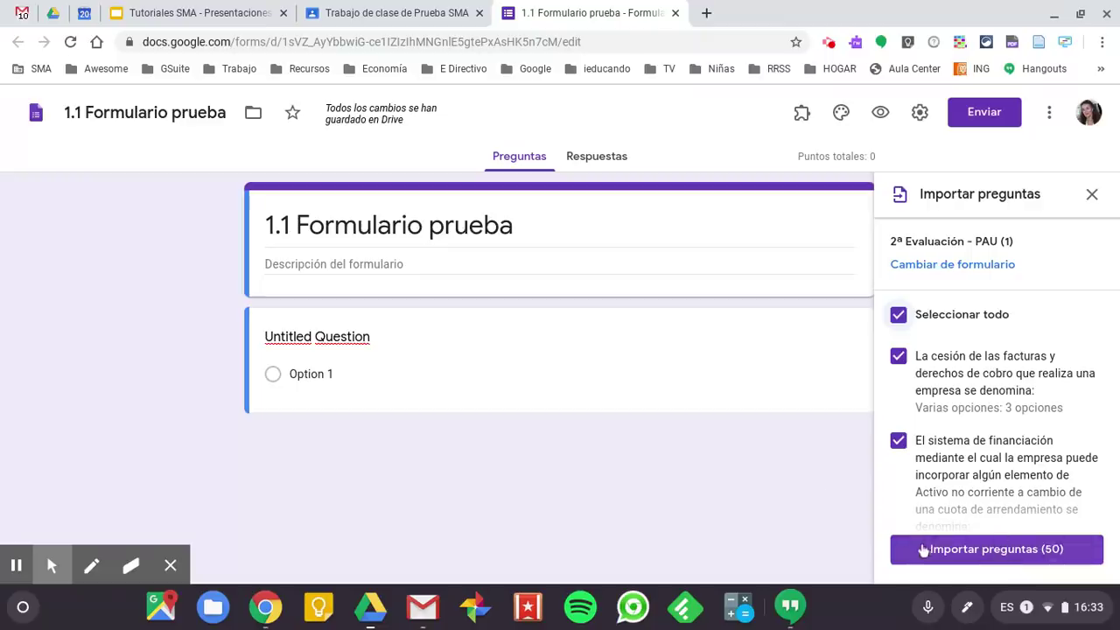
{"action": "left_click", "coordinate": [1062, 550]}
{"action": "left_click", "coordinate": [898, 314]}
Step: Clear the full selection and mark the first six questions, from "La cesión de las facturas" to "Forman parte de la autofinanciación de mantenimiento"
{"action": "left_click", "coordinate": [898, 356]}
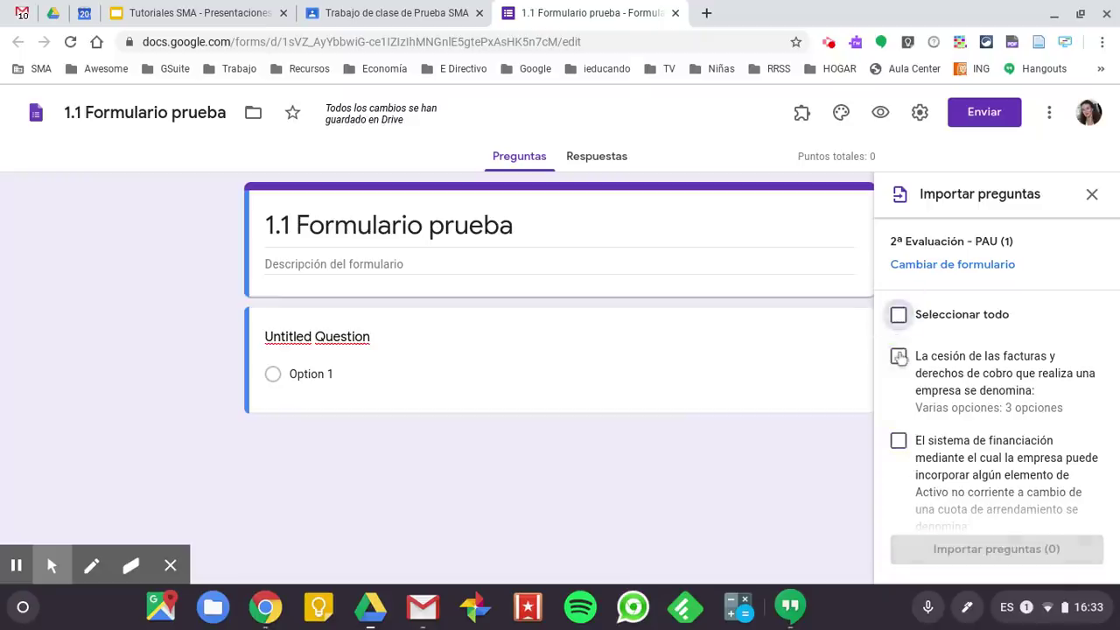
{"action": "left_click", "coordinate": [899, 439]}
{"action": "scroll", "coordinate": [900, 442], "scroll_direction": "down", "scroll_amount": 2}
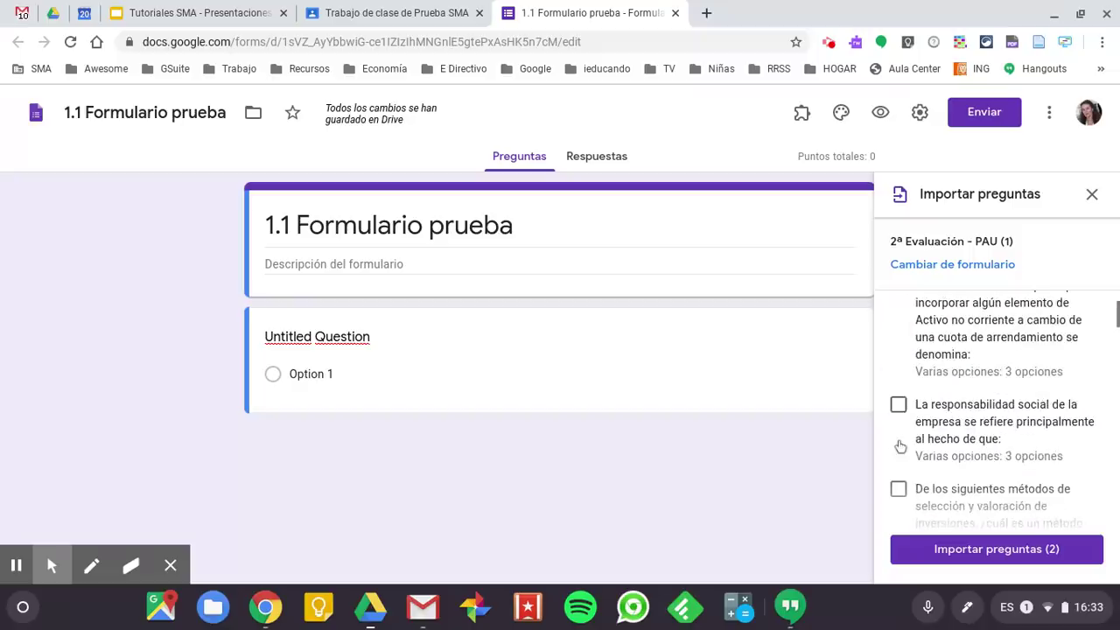
{"action": "left_click", "coordinate": [898, 405]}
{"action": "left_click", "coordinate": [898, 488]}
{"action": "scroll", "coordinate": [905, 496], "scroll_direction": "down", "scroll_amount": 1}
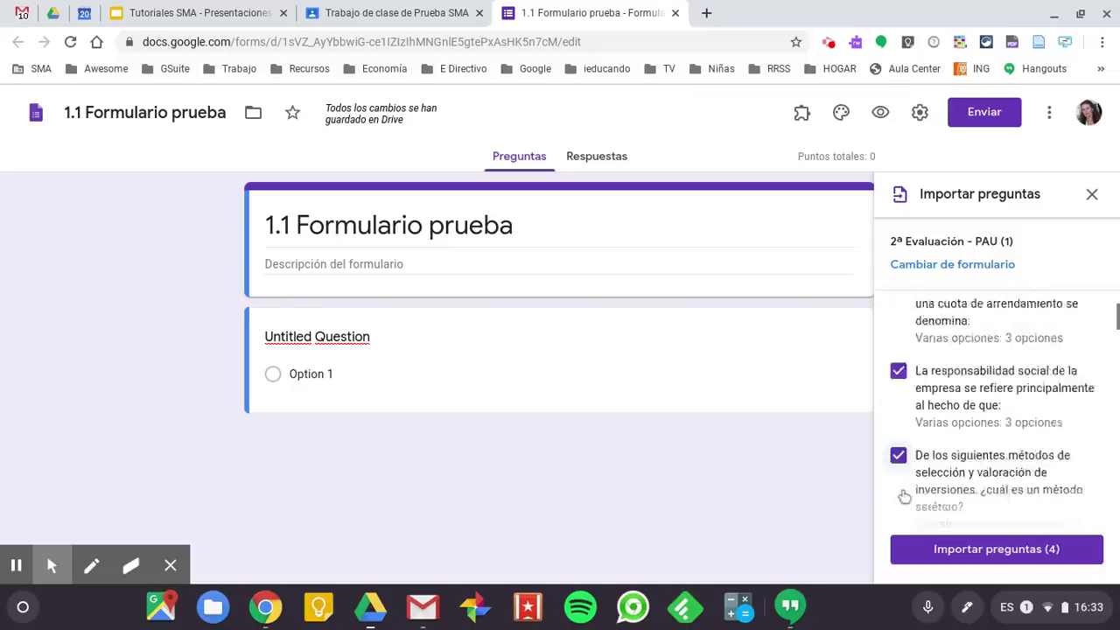
{"action": "left_click", "coordinate": [899, 454]}
{"action": "left_click", "coordinate": [898, 505]}
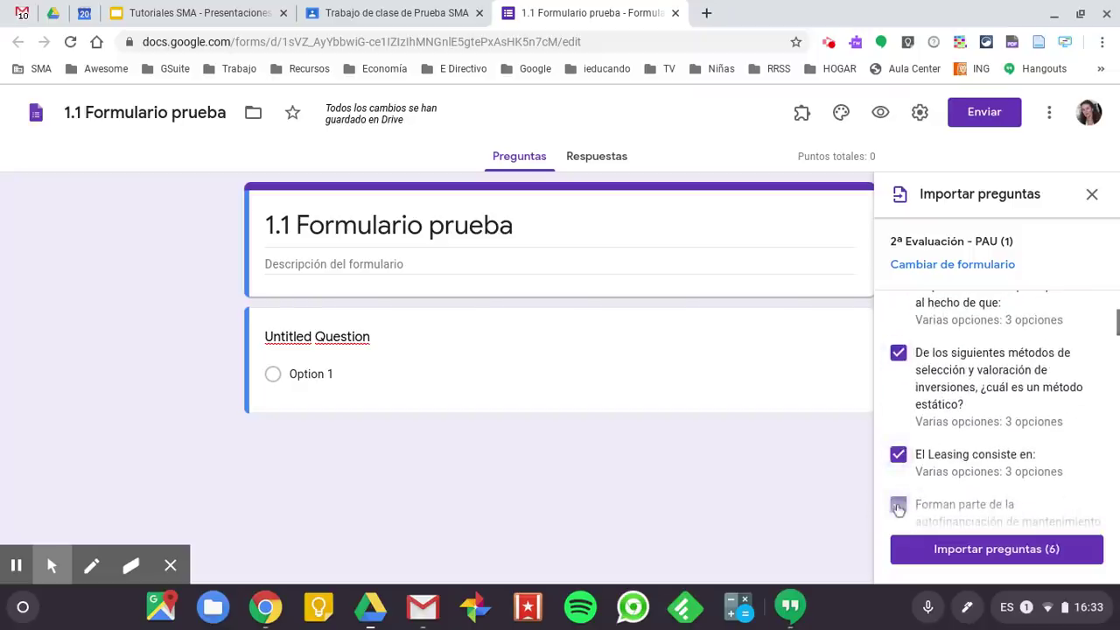
Step: Add the questions on the long-term loan, "El capital social", "En los organigramas horizontales" and "La función de control" to the selection and import all ten
{"action": "scroll", "coordinate": [899, 508], "scroll_direction": "down", "scroll_amount": 2}
{"action": "left_click", "coordinate": [899, 426]}
{"action": "scroll", "coordinate": [898, 429], "scroll_direction": "down", "scroll_amount": 2}
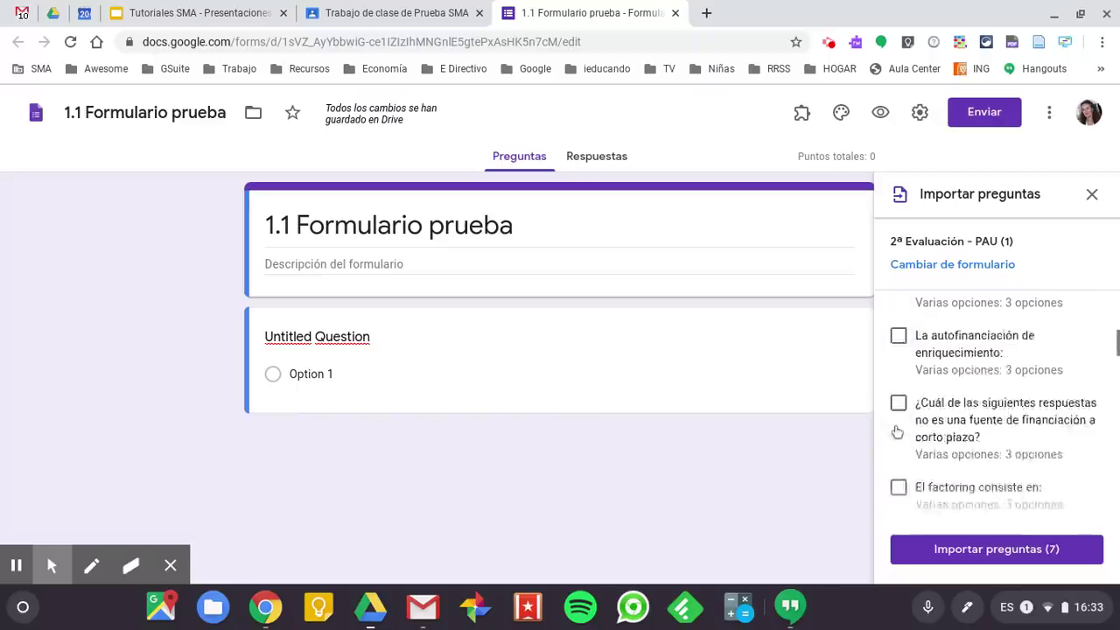
{"action": "scroll", "coordinate": [897, 432], "scroll_direction": "down", "scroll_amount": 1}
{"action": "left_click", "coordinate": [898, 440]}
{"action": "scroll", "coordinate": [898, 446], "scroll_direction": "down", "scroll_amount": 2}
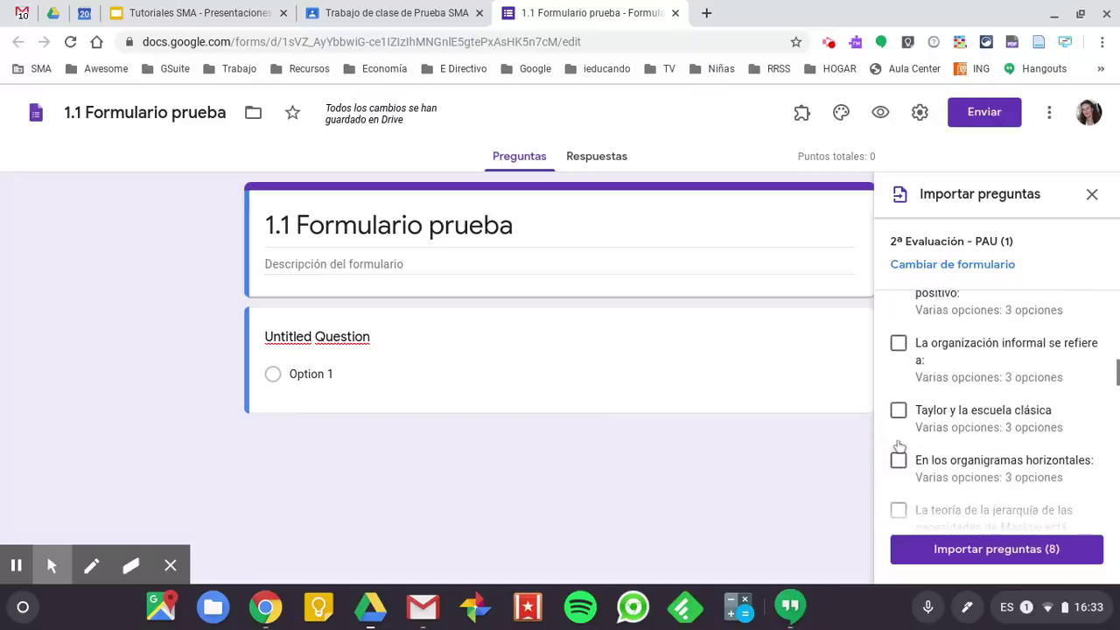
{"action": "left_click", "coordinate": [898, 460]}
{"action": "scroll", "coordinate": [898, 464], "scroll_direction": "down", "scroll_amount": 2}
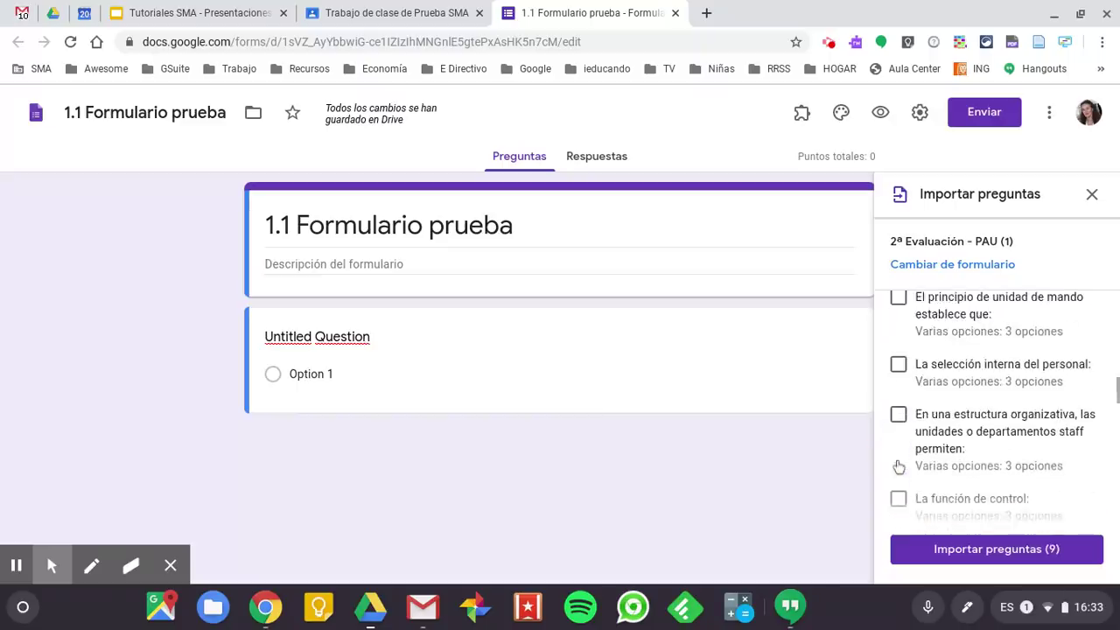
{"action": "left_click", "coordinate": [898, 497]}
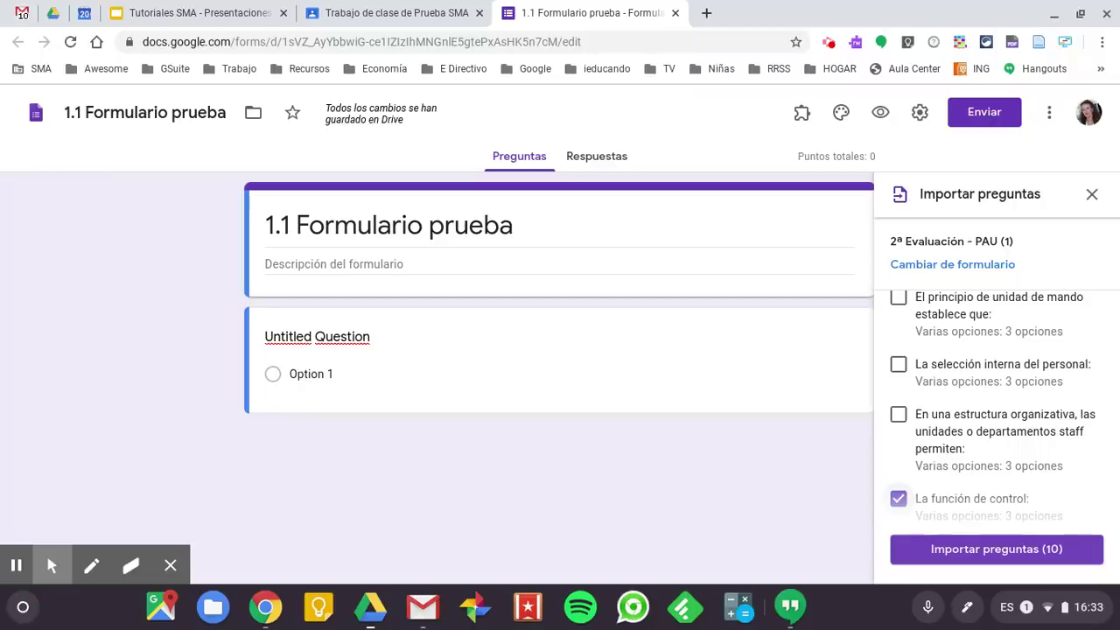
{"action": "left_click", "coordinate": [997, 549]}
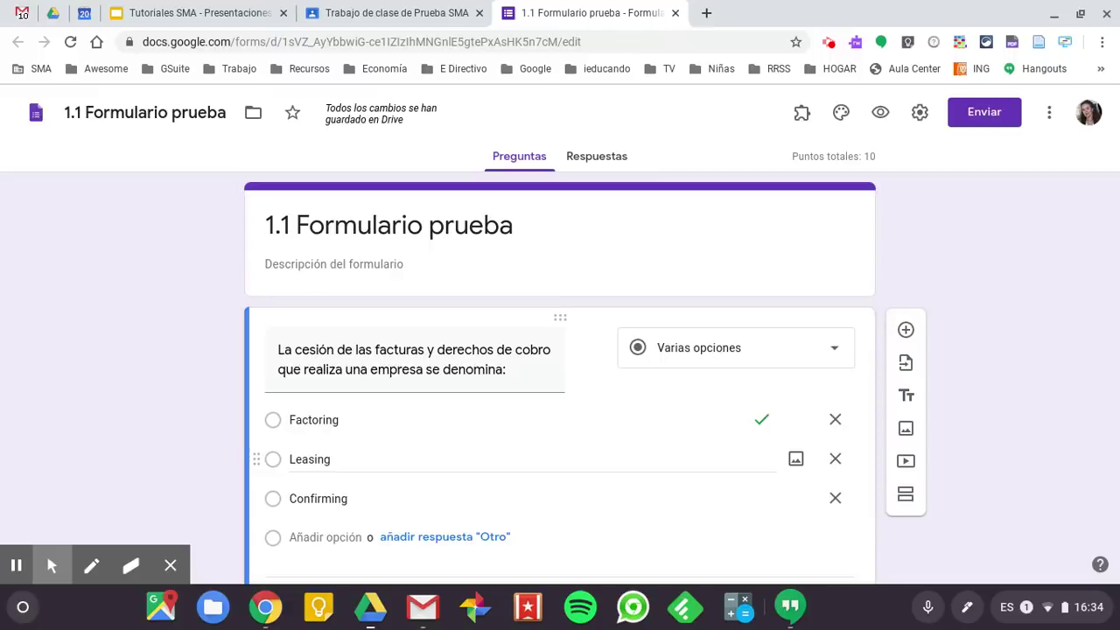
Step: Set 10 points in the answer keys of the first two questions, on transferring invoices and on financing assets through a rental fee
{"action": "scroll", "coordinate": [354, 432], "scroll_direction": "down", "scroll_amount": 2}
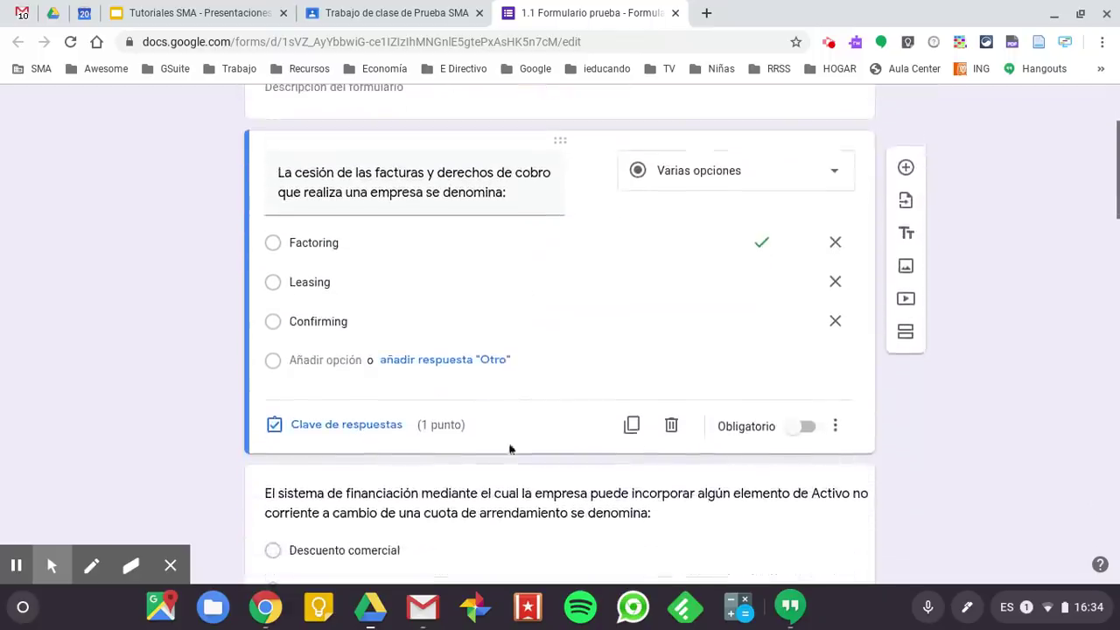
{"action": "left_click", "coordinate": [354, 429]}
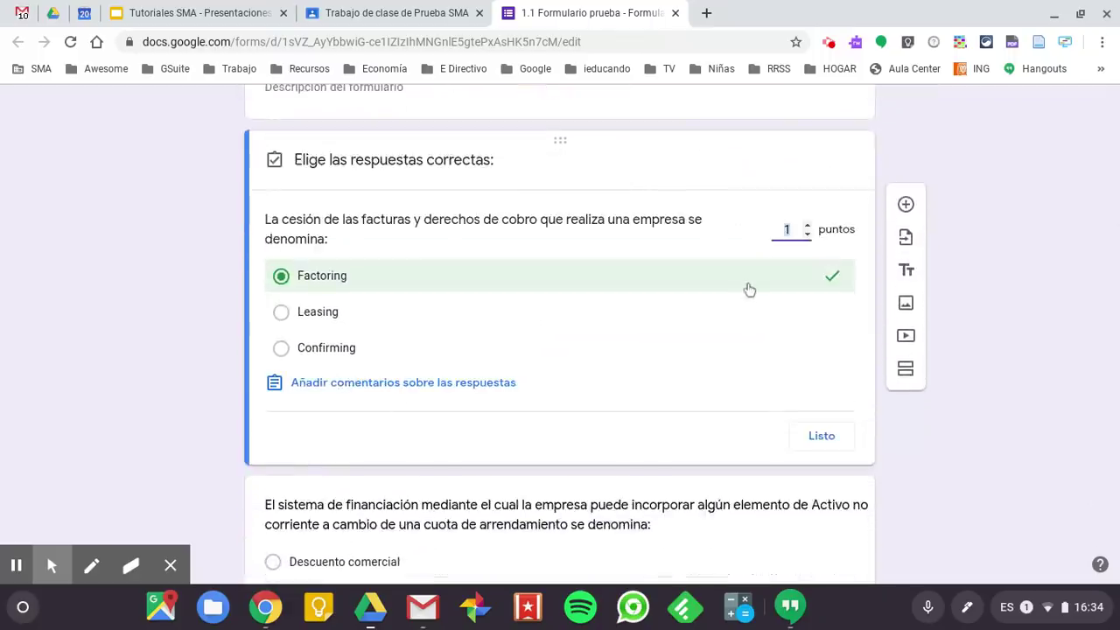
{"action": "type", "text": "10"}
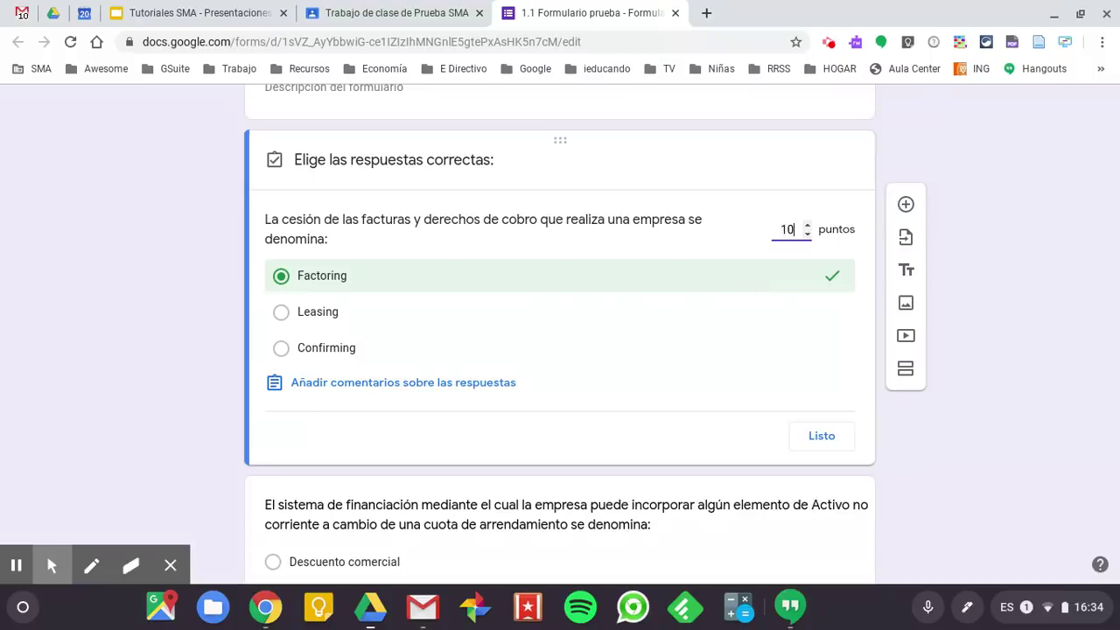
{"action": "scroll", "coordinate": [559, 333], "scroll_direction": "down", "scroll_amount": 4}
{"action": "left_click", "coordinate": [473, 253]}
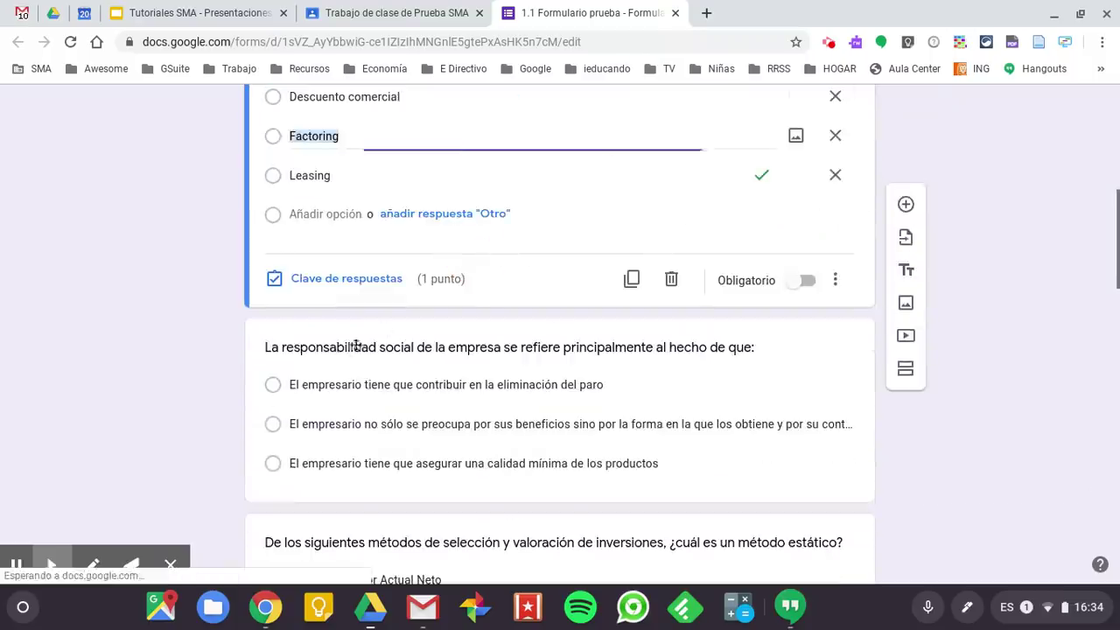
{"action": "left_click", "coordinate": [353, 275]}
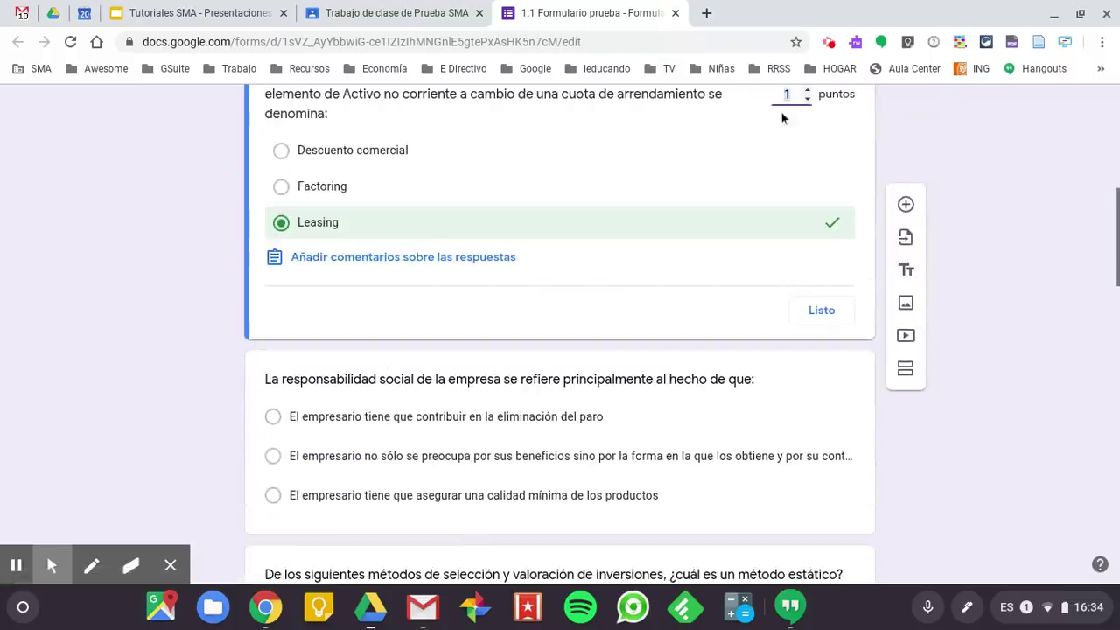
{"action": "type", "text": "10"}
Step: Assign 10 points each to the "La responsabilidad social de la empresa" question and the static investment method question
{"action": "scroll", "coordinate": [665, 238], "scroll_direction": "down", "scroll_amount": 2}
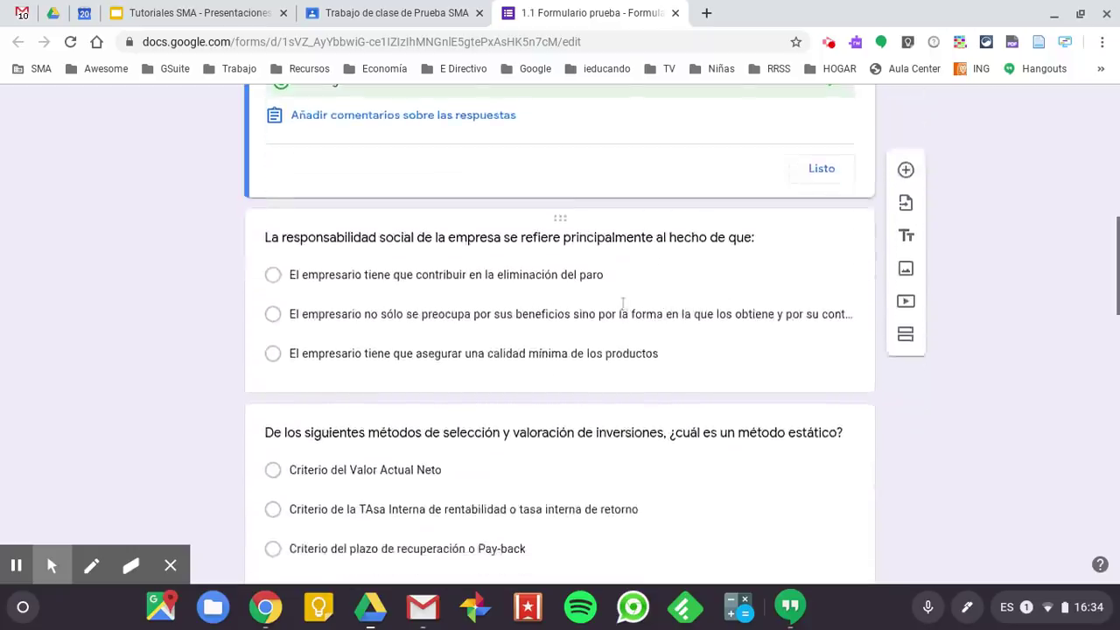
{"action": "left_click", "coordinate": [623, 306]}
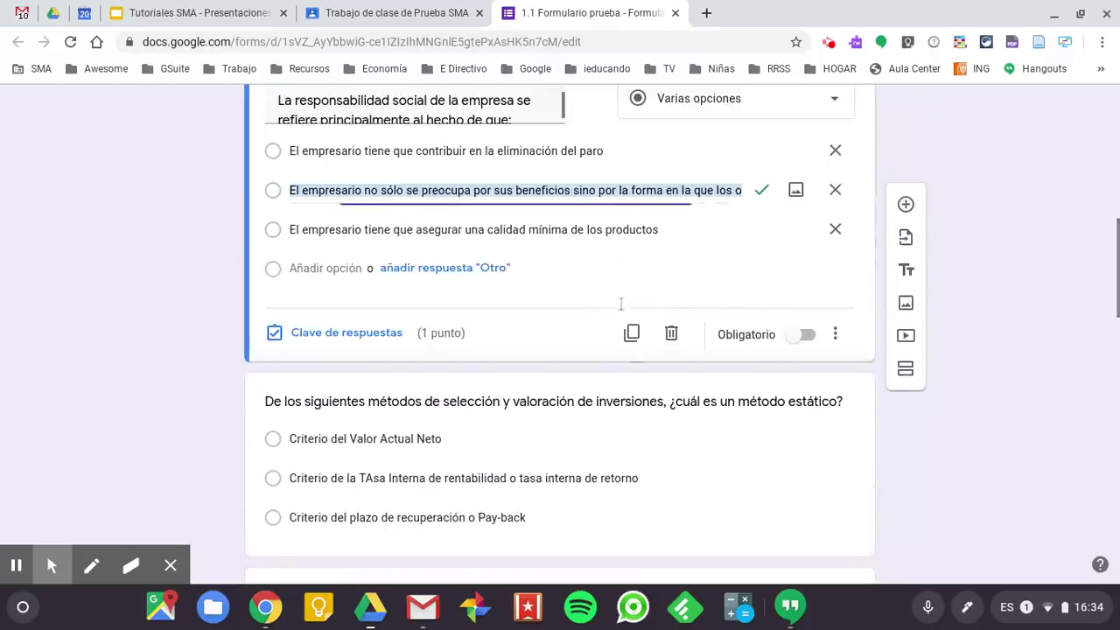
{"action": "left_click", "coordinate": [354, 334]}
{"action": "type", "text": "0"}
{"action": "scroll", "coordinate": [377, 354], "scroll_direction": "down", "scroll_amount": 2}
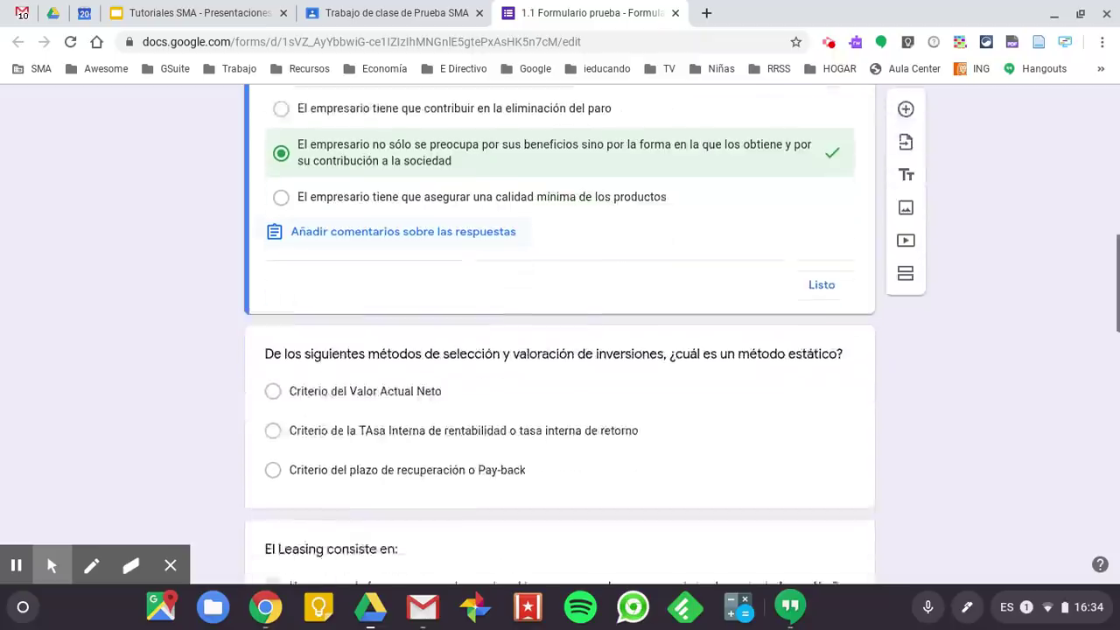
{"action": "left_click", "coordinate": [514, 351]}
{"action": "left_click", "coordinate": [380, 392]}
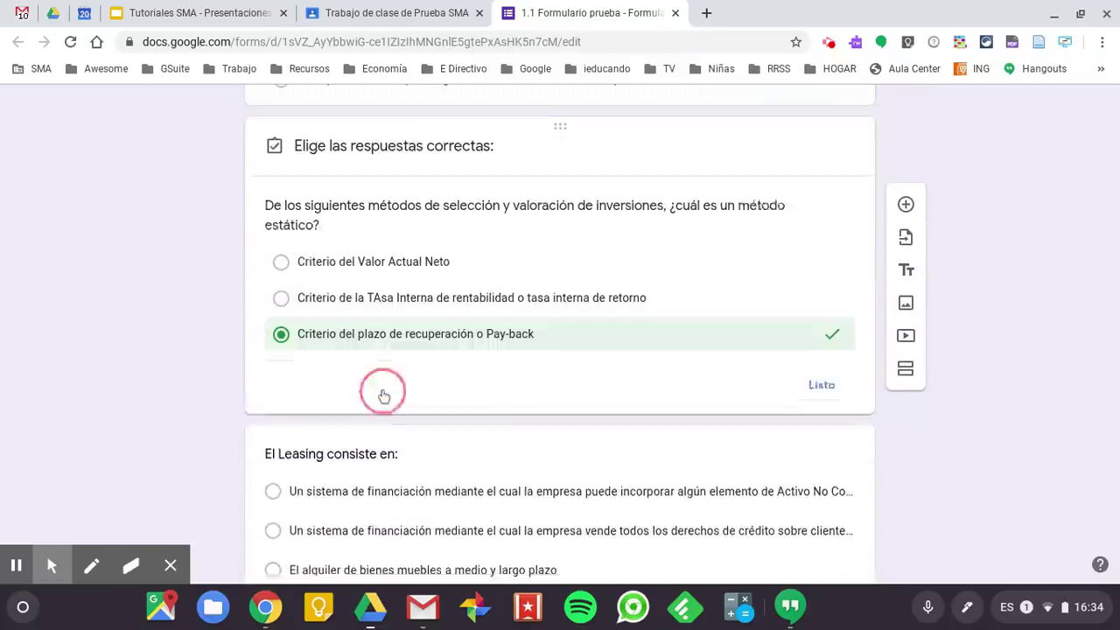
{"action": "type", "text": "10"}
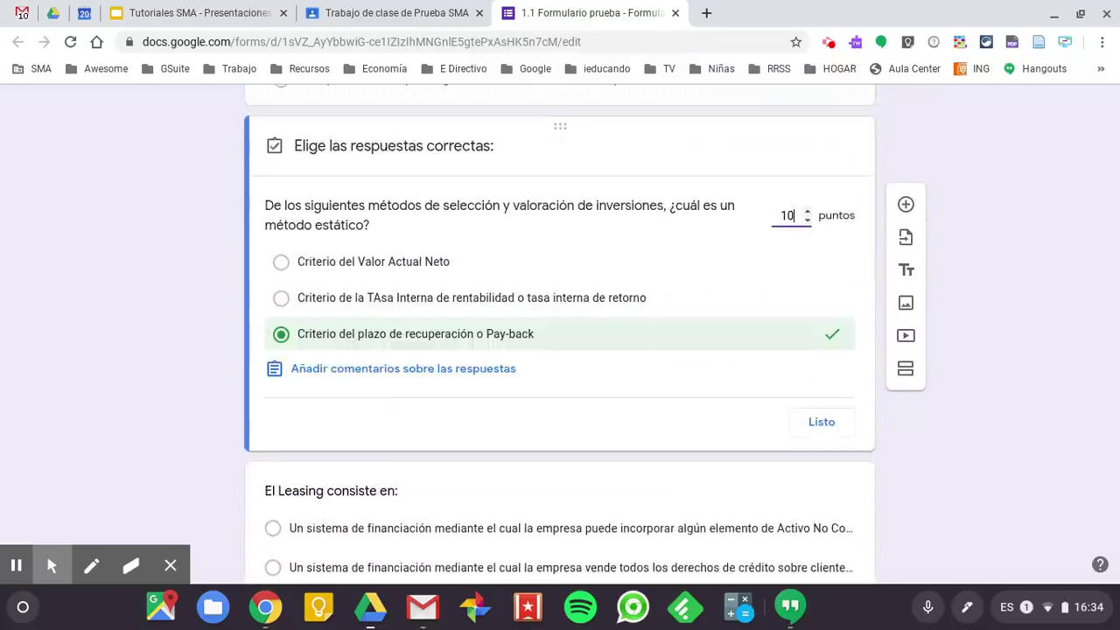
Step: Give 10 points each to the questions "El Leasing consiste en" and "Forman parte de la autofinanciación de mantenimiento de la empresa"
{"action": "scroll", "coordinate": [352, 408], "scroll_direction": "down", "scroll_amount": 3}
{"action": "left_click", "coordinate": [353, 409]}
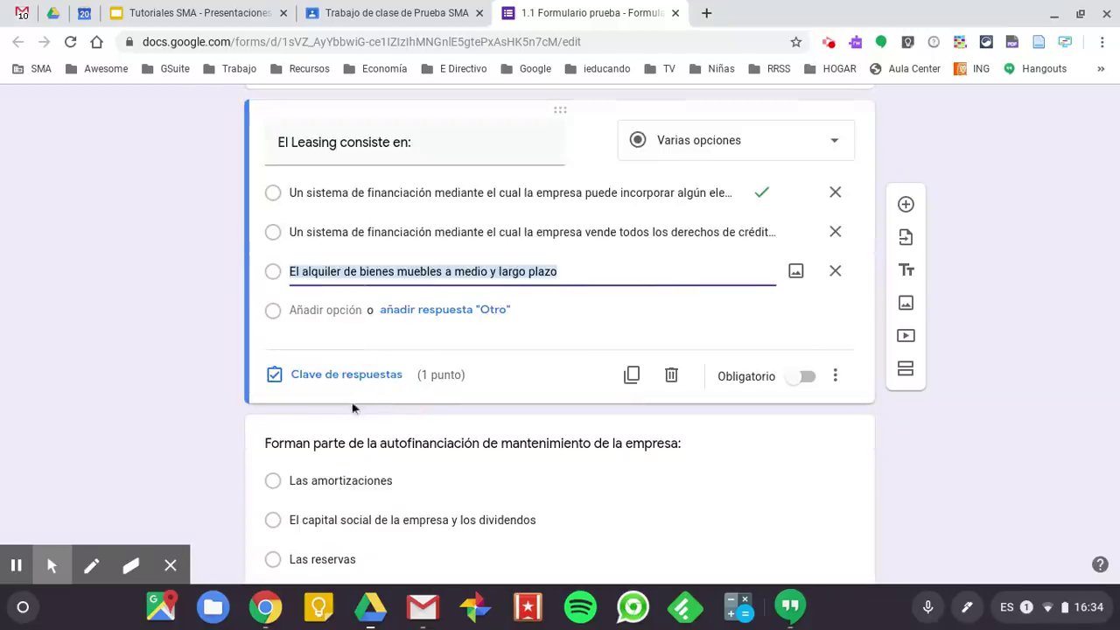
{"action": "left_click", "coordinate": [362, 391]}
{"action": "type", "text": "10"}
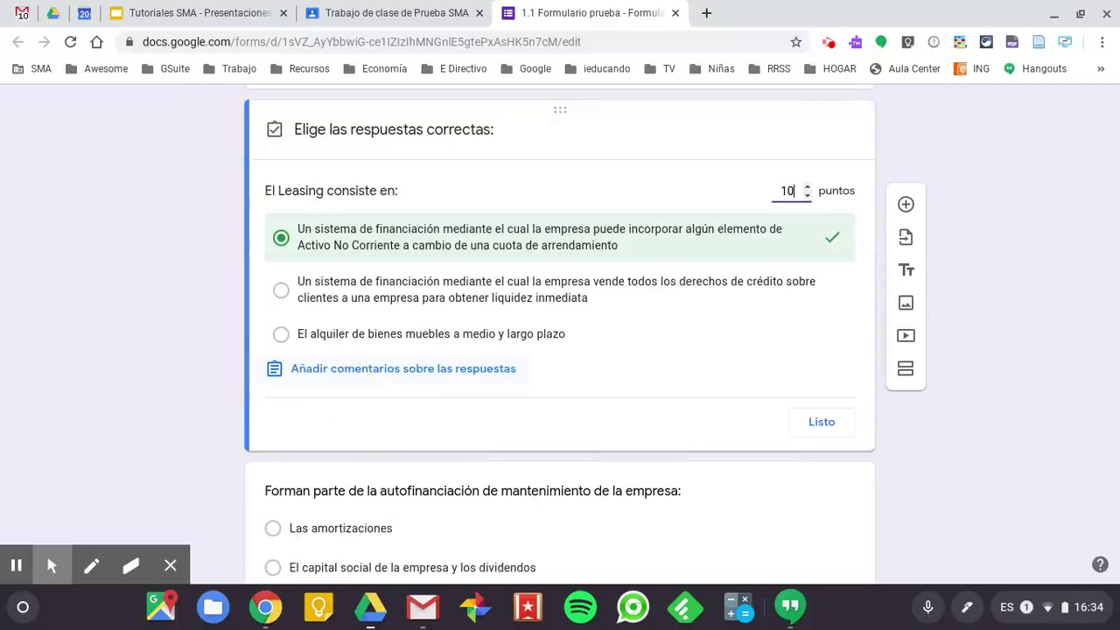
{"action": "scroll", "coordinate": [362, 392], "scroll_direction": "down", "scroll_amount": 2}
{"action": "scroll", "coordinate": [380, 271], "scroll_direction": "down", "scroll_amount": 2}
{"action": "left_click", "coordinate": [379, 273]}
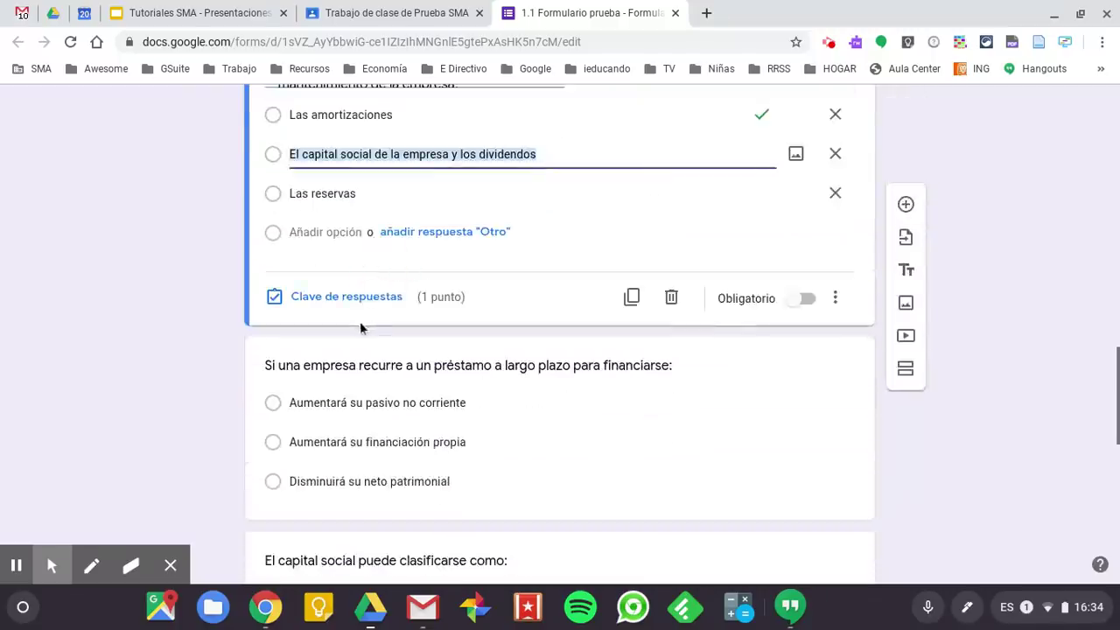
{"action": "left_click", "coordinate": [361, 297]}
{"action": "type", "text": "10"}
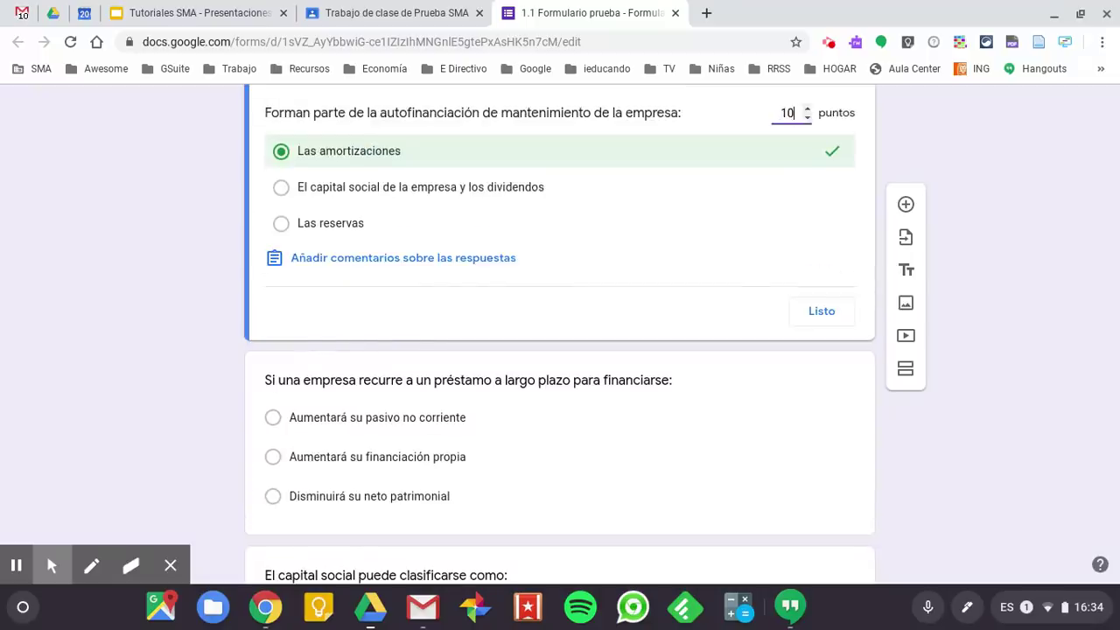
Step: Set 10 points each for the long-term loan question and "El capital social puede clasificarse como"
{"action": "scroll", "coordinate": [396, 329], "scroll_direction": "down", "scroll_amount": 2}
{"action": "left_click", "coordinate": [398, 329]}
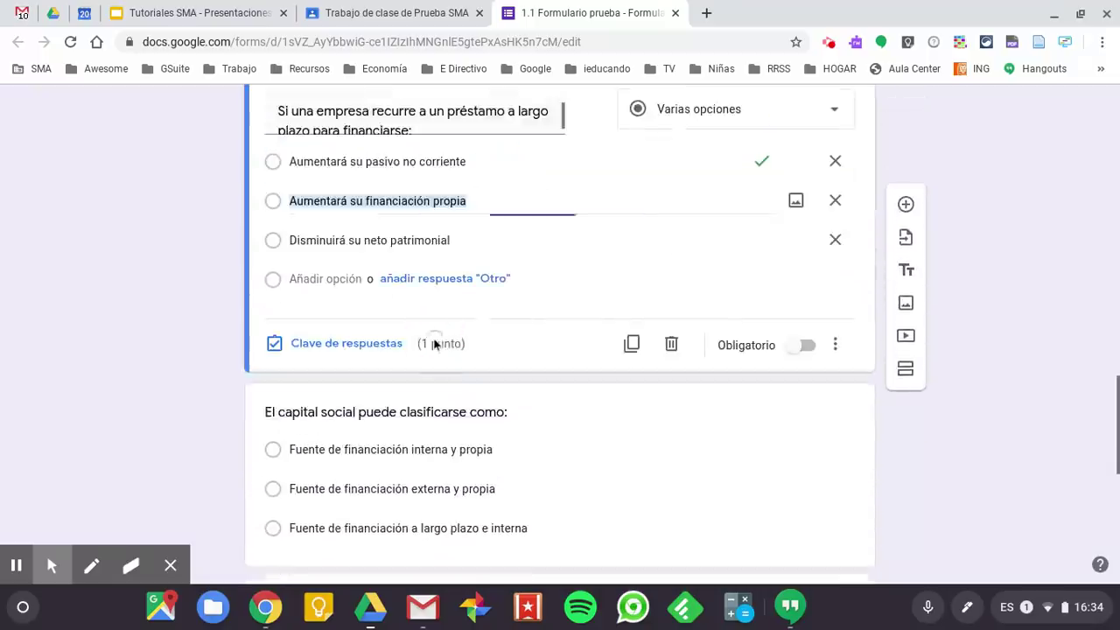
{"action": "left_click", "coordinate": [408, 343]}
{"action": "type", "text": "10"}
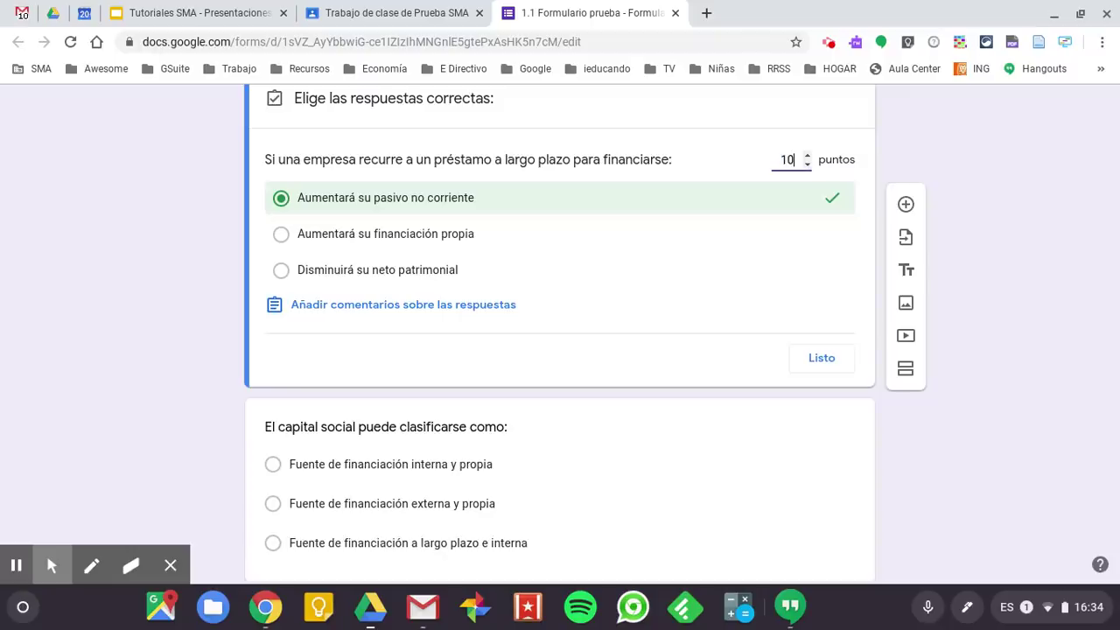
{"action": "scroll", "coordinate": [432, 384], "scroll_direction": "down", "scroll_amount": 2}
{"action": "left_click", "coordinate": [432, 383]}
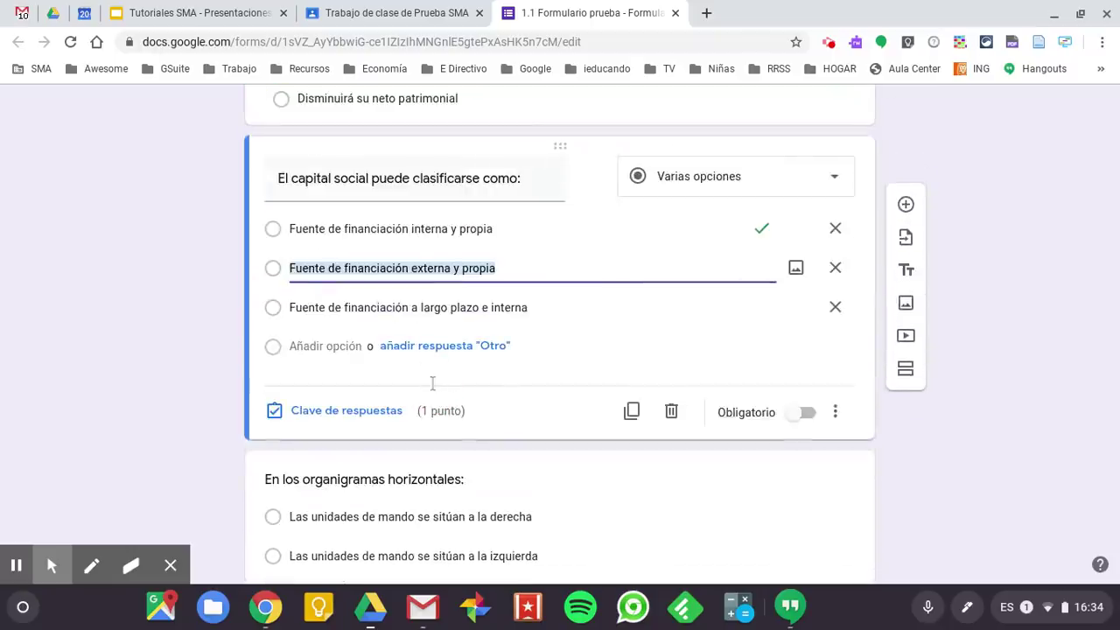
{"action": "left_click", "coordinate": [353, 410]}
Step: Set the last two imported questions, "En los organigramas horizontales" and "La función de control", to 10 points each
{"action": "scroll", "coordinate": [355, 418], "scroll_direction": "down", "scroll_amount": 4}
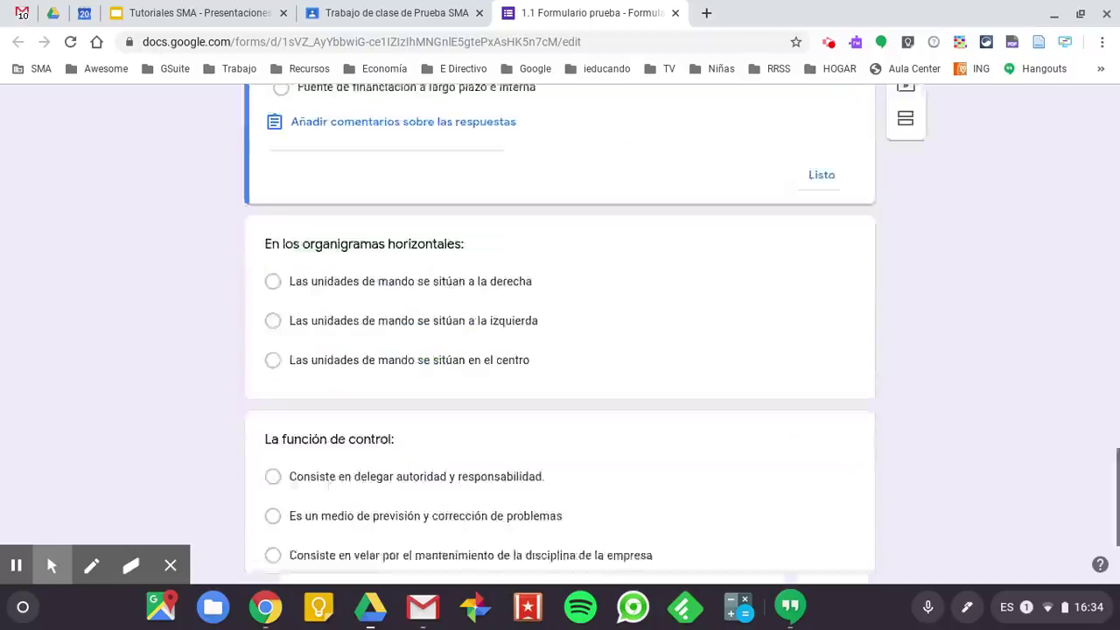
{"action": "left_click", "coordinate": [389, 321]}
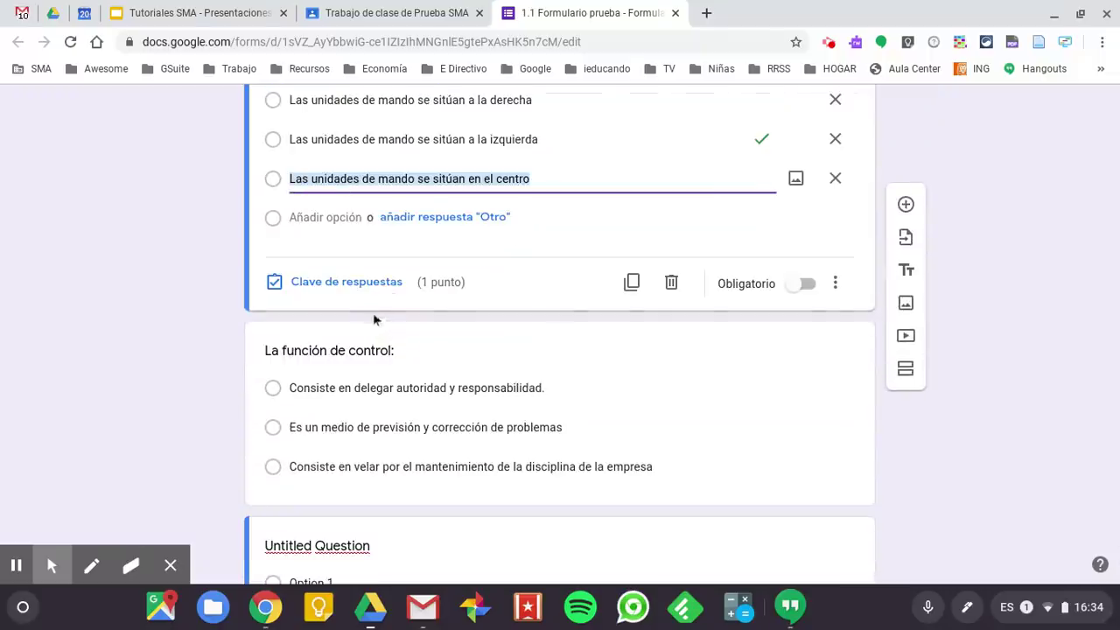
{"action": "left_click", "coordinate": [388, 280]}
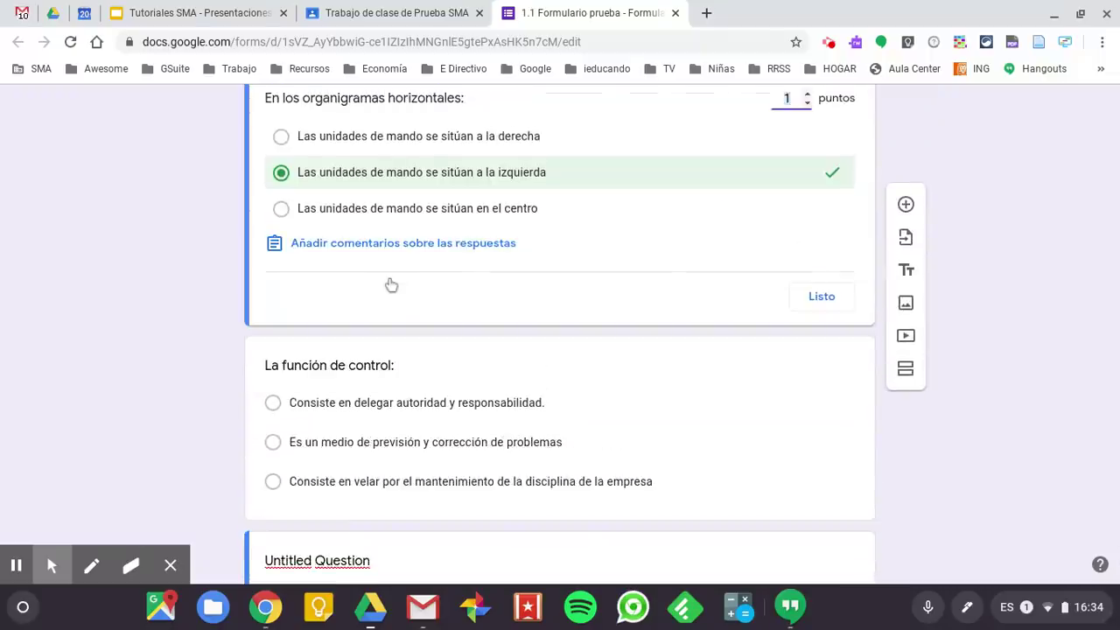
{"action": "scroll", "coordinate": [368, 294], "scroll_direction": "down", "scroll_amount": 2}
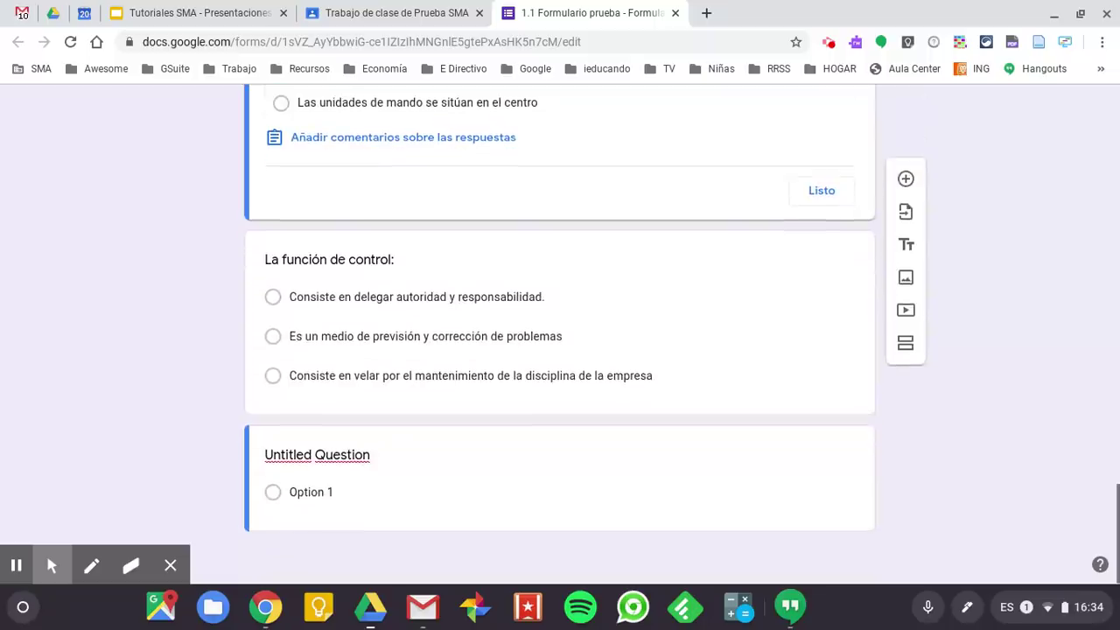
{"action": "left_click", "coordinate": [368, 293]}
{"action": "left_click", "coordinate": [356, 383]}
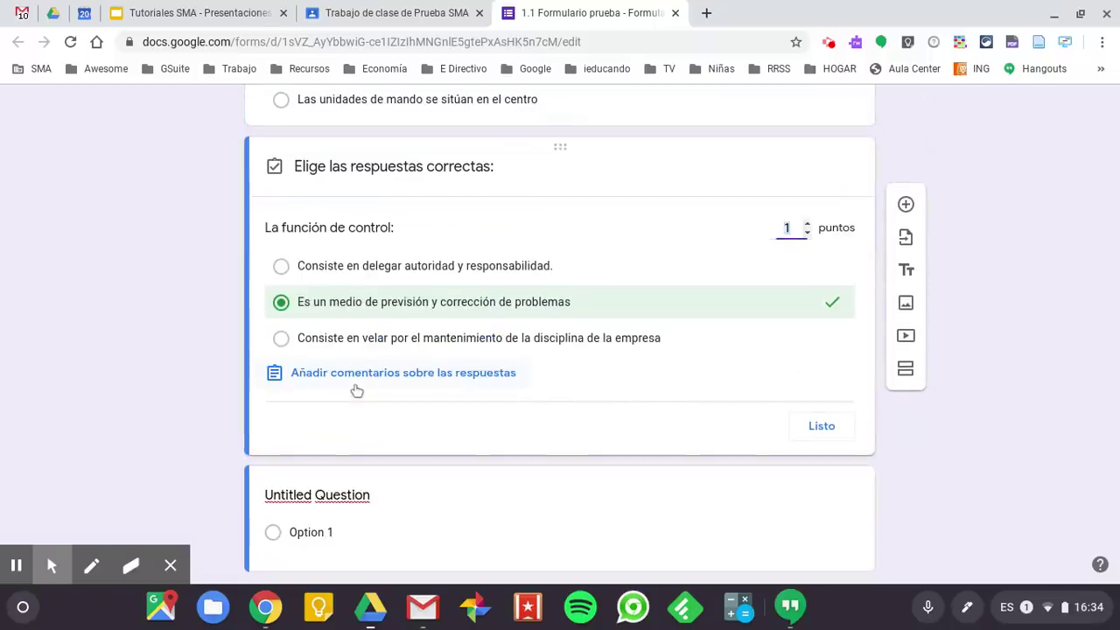
{"action": "type", "text": "10"}
{"action": "left_click", "coordinate": [888, 496]}
Step: Delete the leftover "Untitled Question" at the end of the form and return to the form's beginning
{"action": "scroll", "coordinate": [891, 501], "scroll_direction": "down", "scroll_amount": 1}
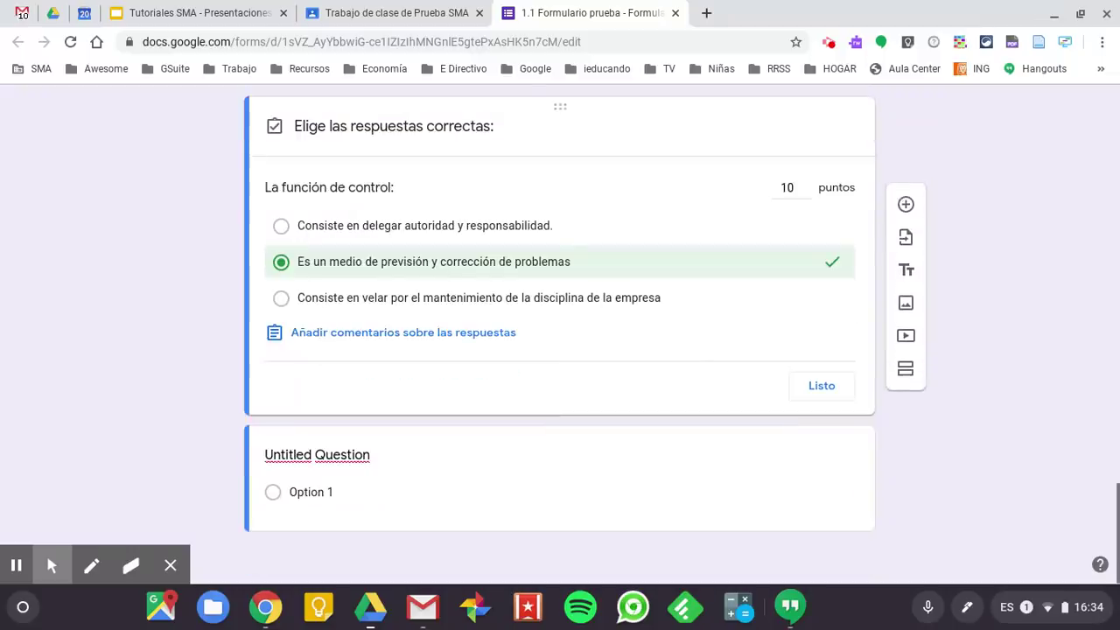
{"action": "left_click", "coordinate": [527, 460]}
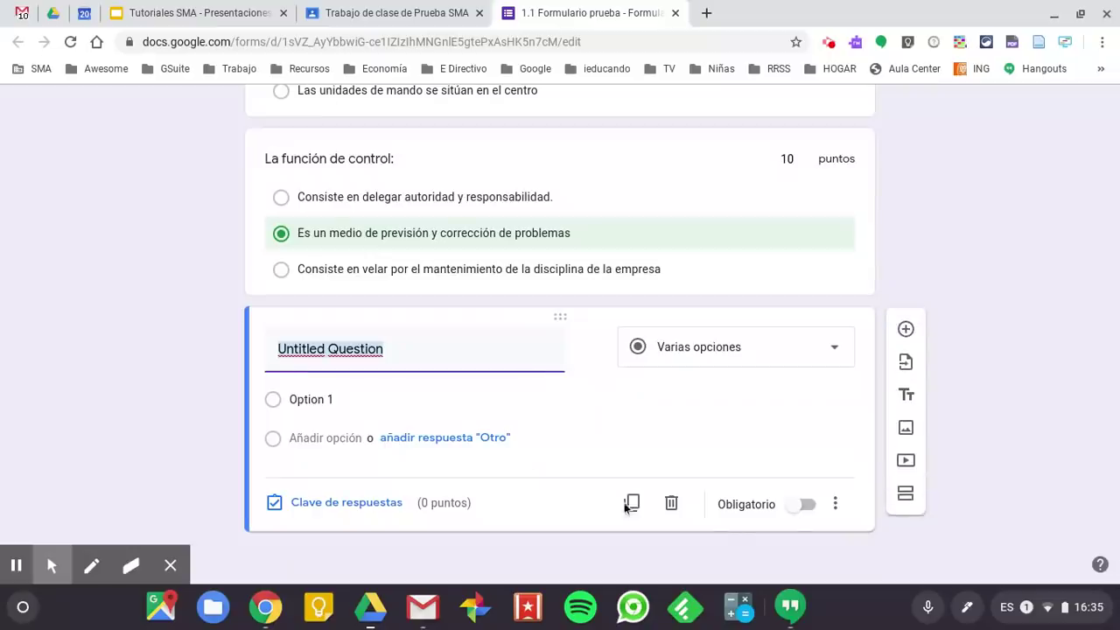
{"action": "left_click", "coordinate": [670, 507]}
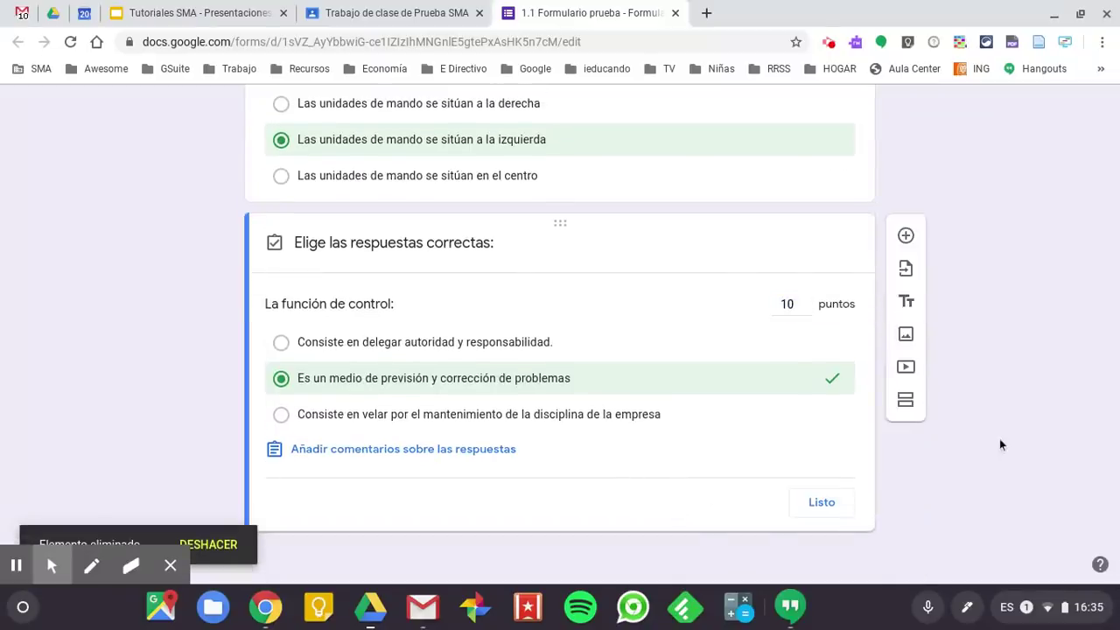
{"action": "scroll", "coordinate": [1003, 437], "scroll_direction": "up", "scroll_amount": 15}
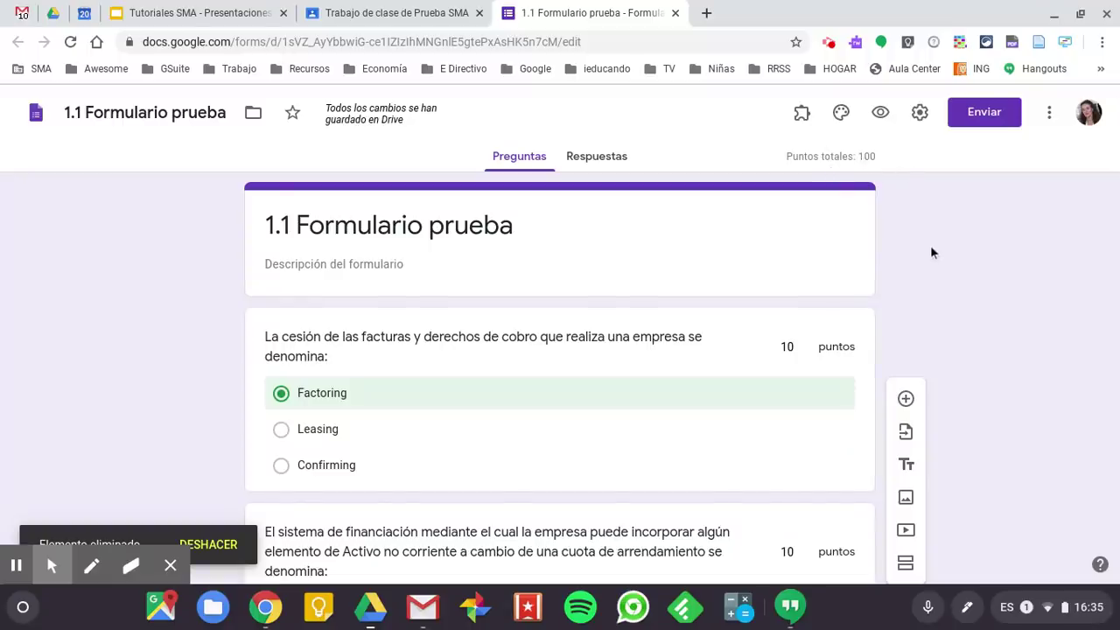
Step: Refresh Classroom, reopen the Tema 1 draft "1.1 Formulario de prueba" and assign it to the Prueba SMA students
{"action": "left_click", "coordinate": [390, 20]}
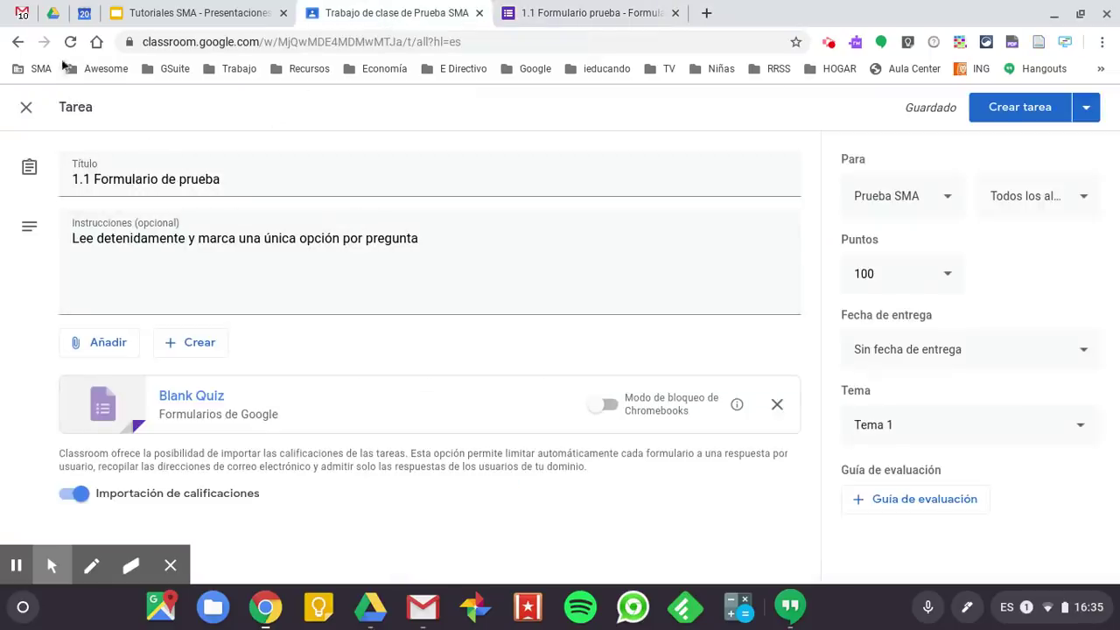
{"action": "left_click", "coordinate": [70, 42]}
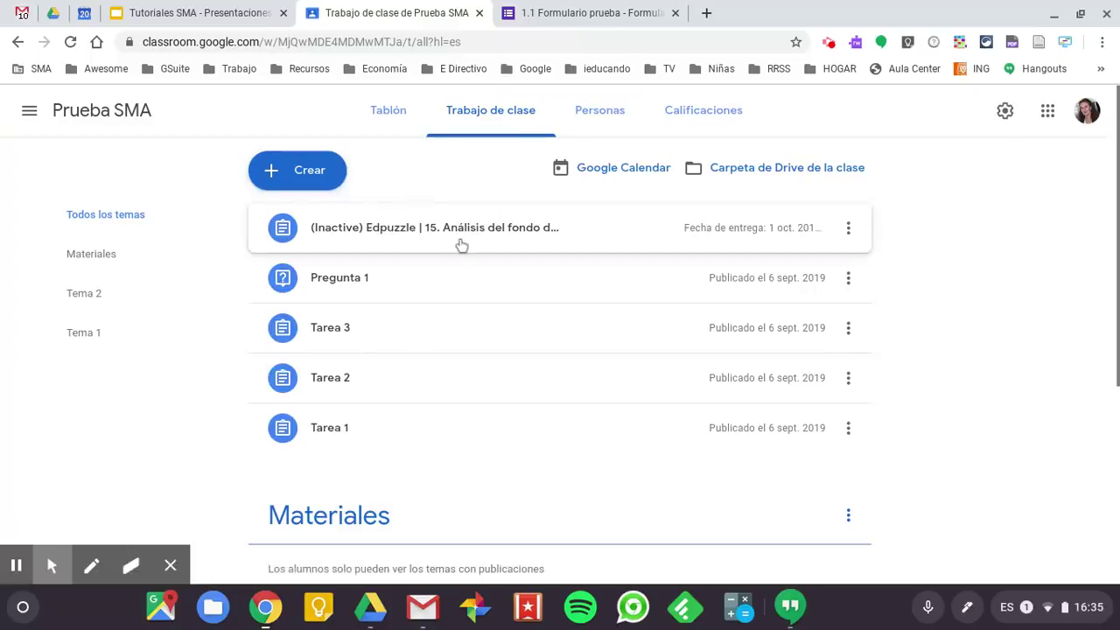
{"action": "scroll", "coordinate": [461, 245], "scroll_direction": "down", "scroll_amount": 4}
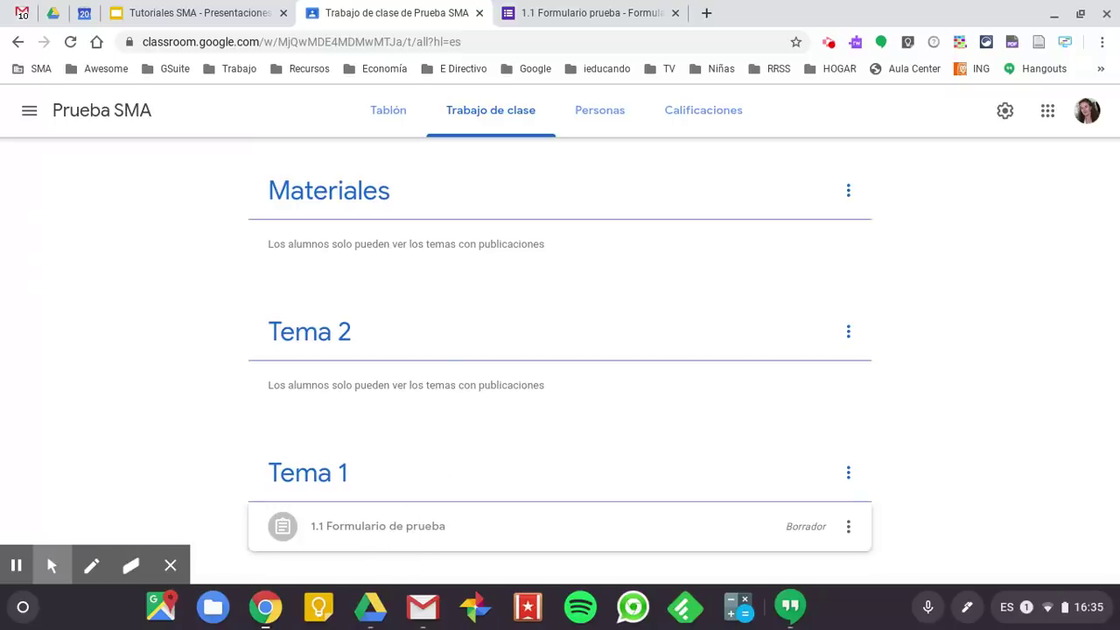
{"action": "left_click", "coordinate": [848, 531]}
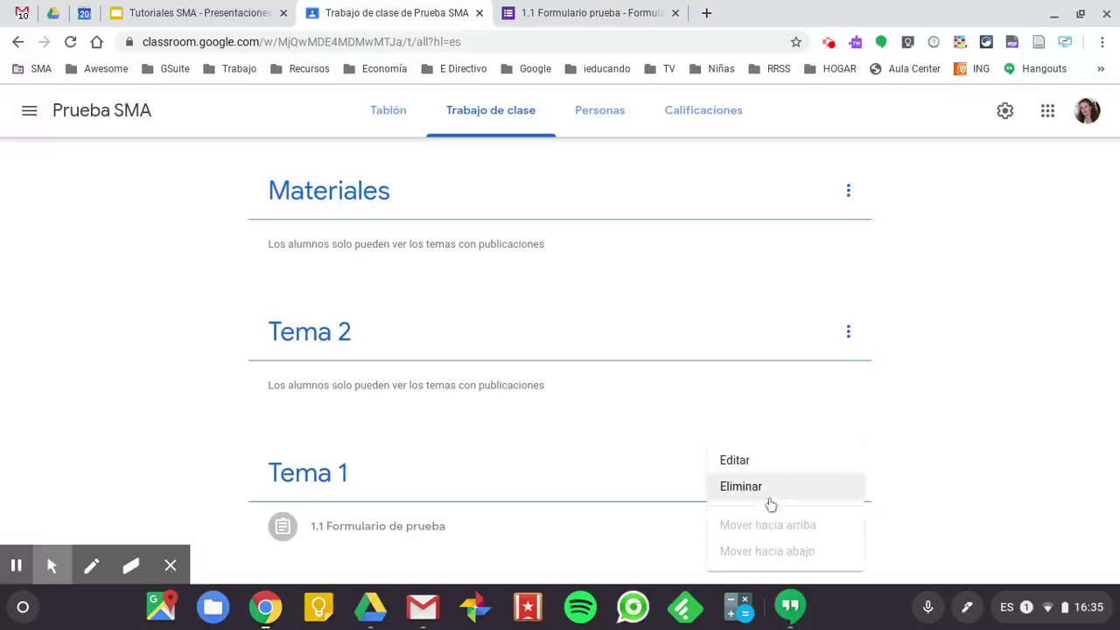
{"action": "left_click", "coordinate": [757, 461]}
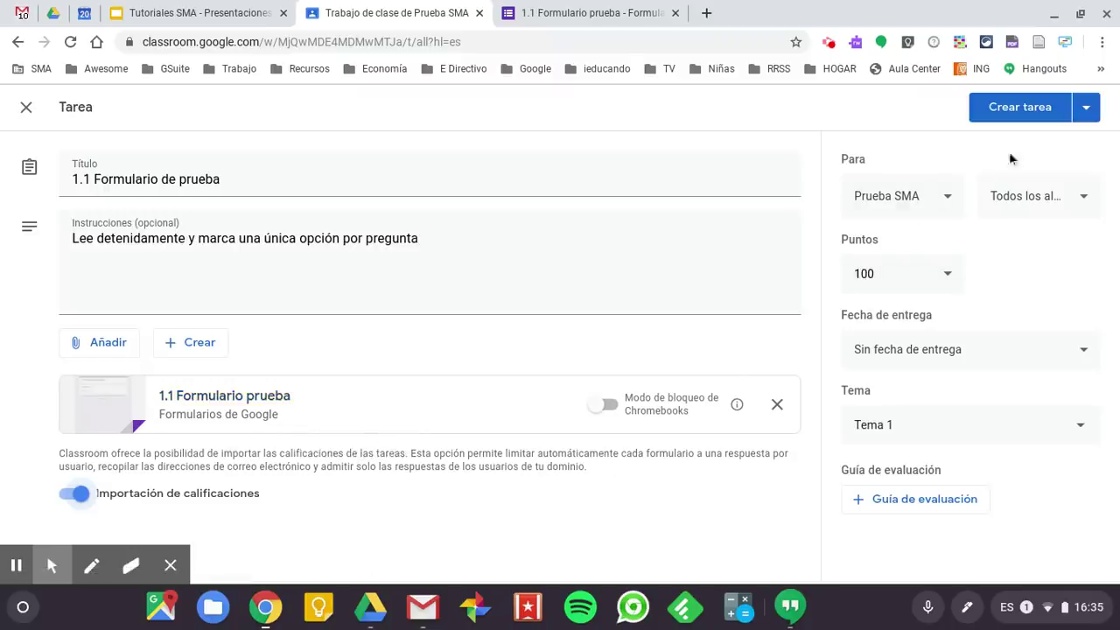
{"action": "left_click", "coordinate": [1022, 110]}
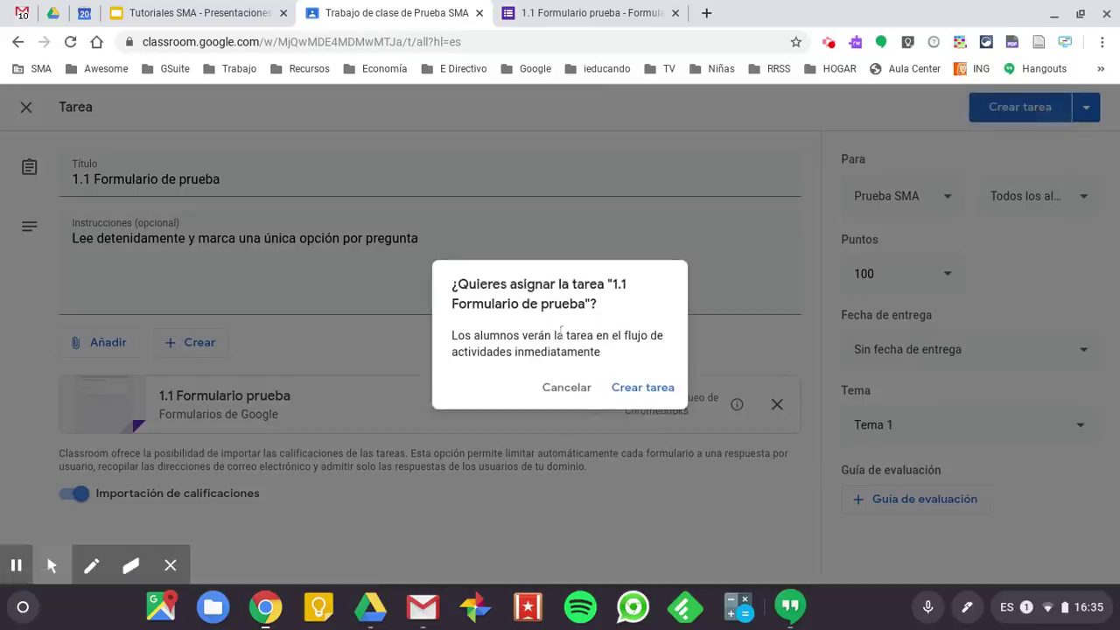
{"action": "left_click", "coordinate": [641, 388]}
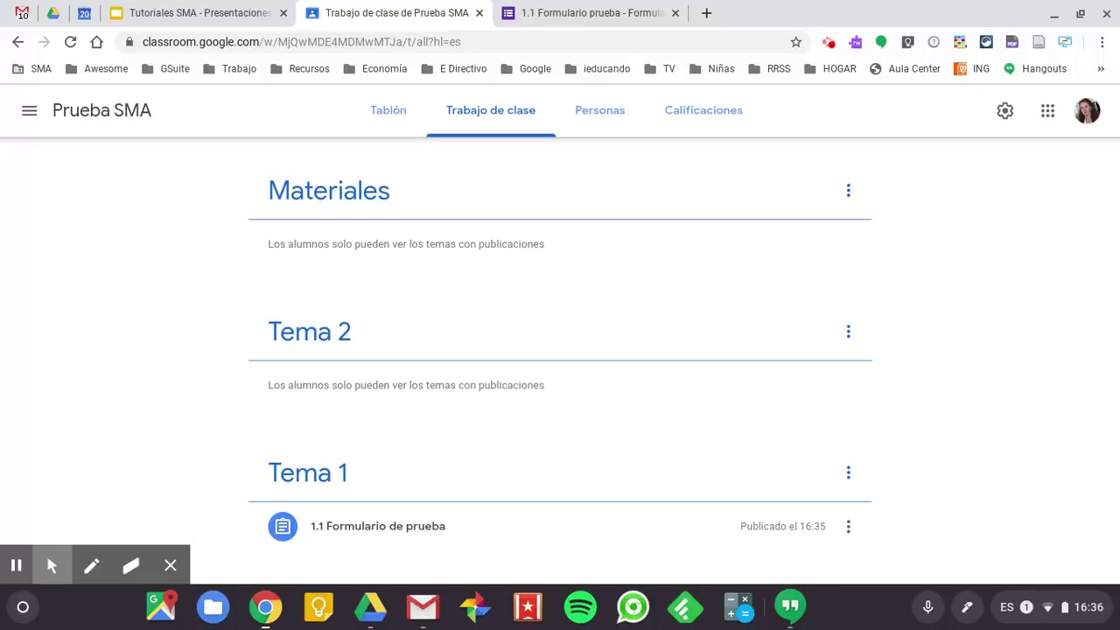
Step: View the student work for "1.1 Formulario de prueba" and open its attached form as respondents see it
{"action": "left_click", "coordinate": [410, 530]}
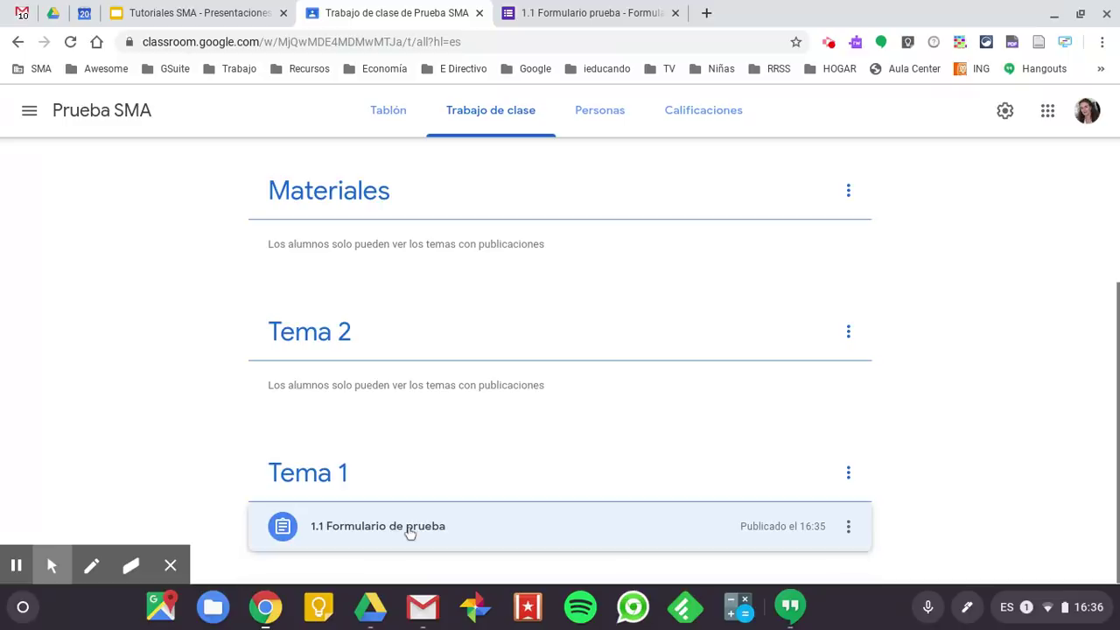
{"action": "left_click", "coordinate": [409, 531]}
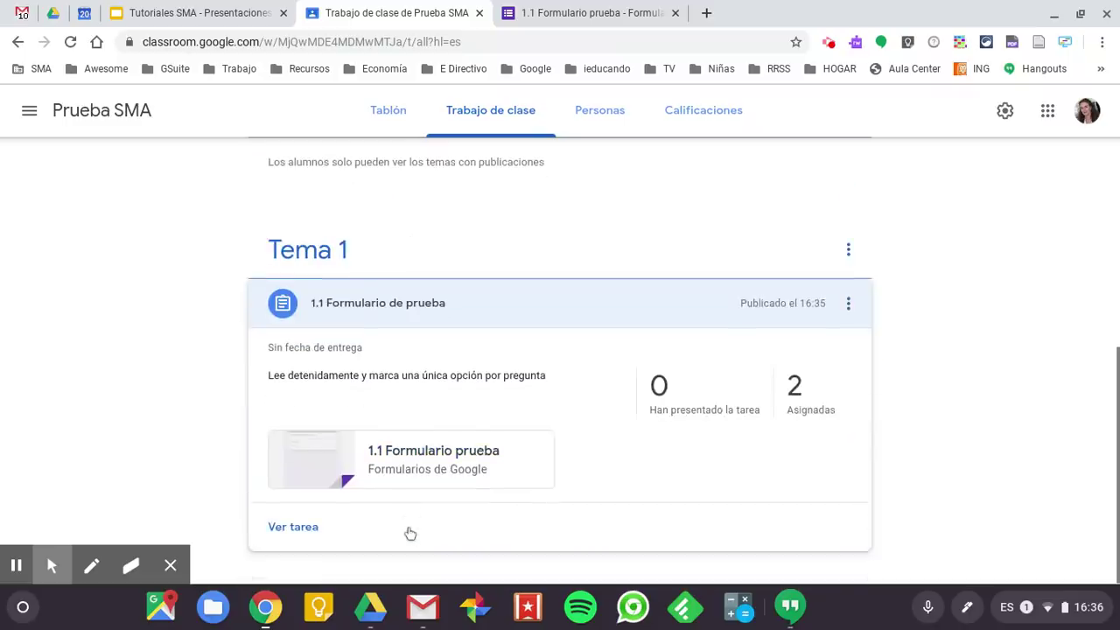
{"action": "left_click", "coordinate": [293, 528]}
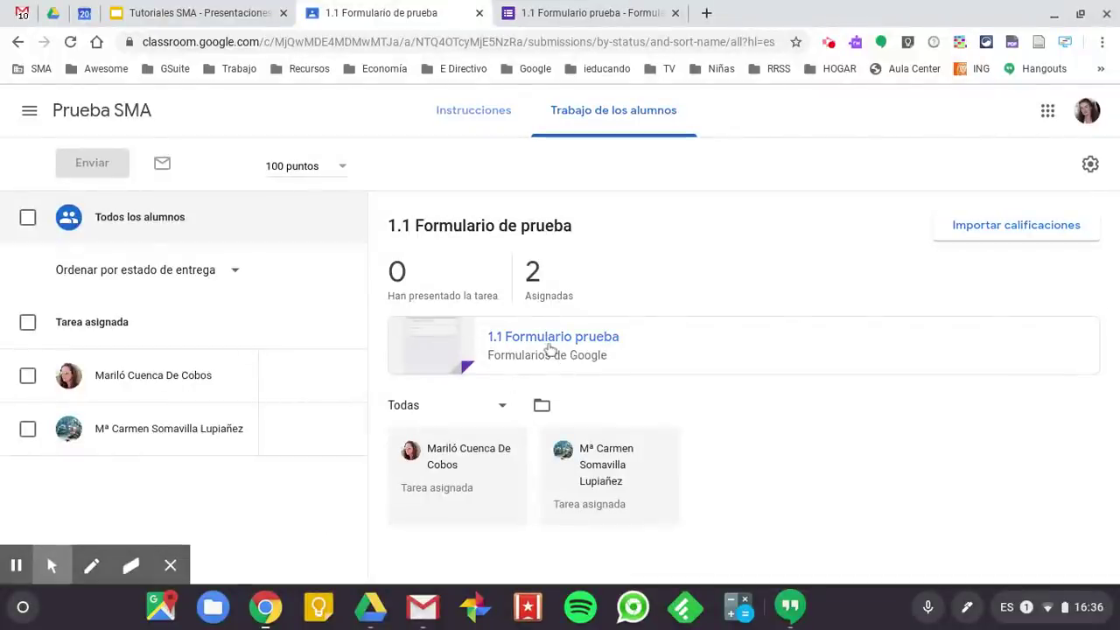
{"action": "left_click", "coordinate": [553, 341]}
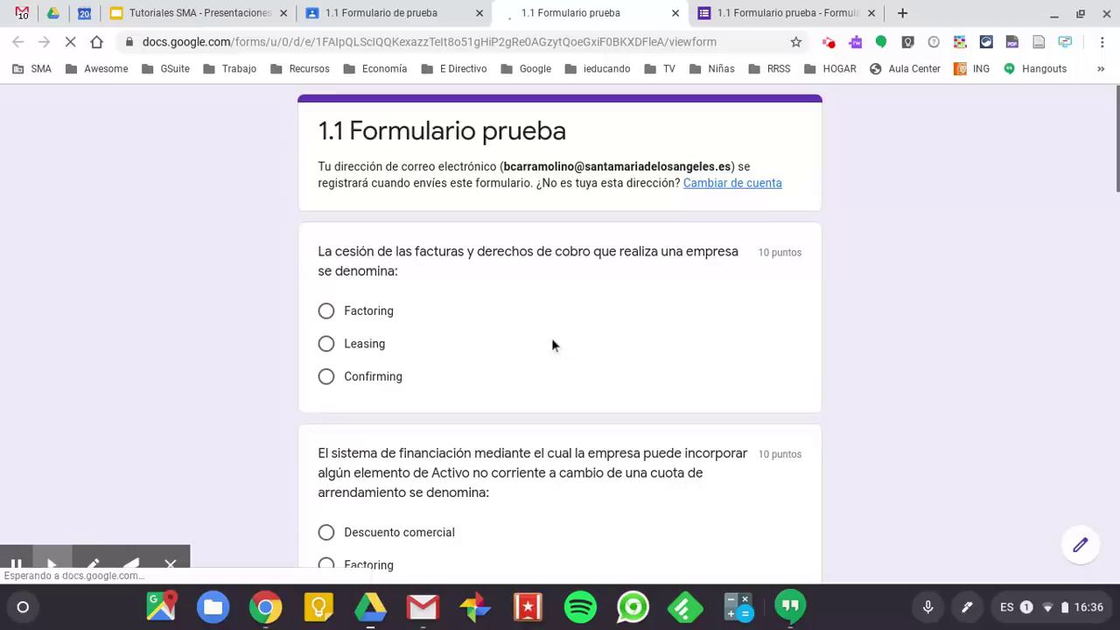
Step: Try answering the first two questions of the form with "Factoring" and "Descuento comercial" without submitting it
{"action": "left_click", "coordinate": [326, 311]}
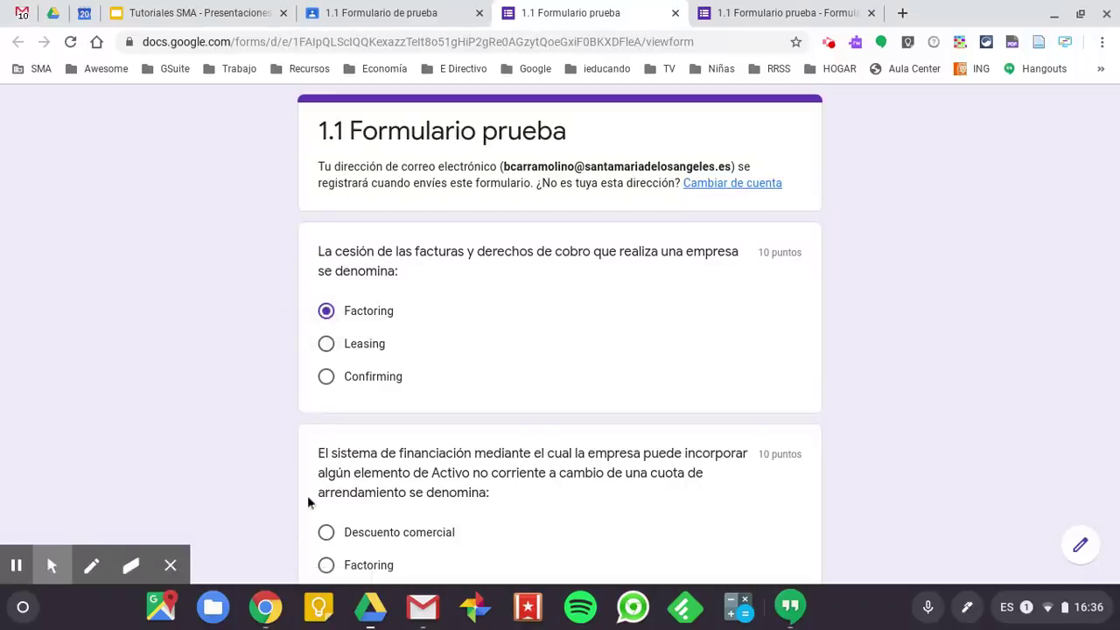
{"action": "left_click", "coordinate": [333, 544]}
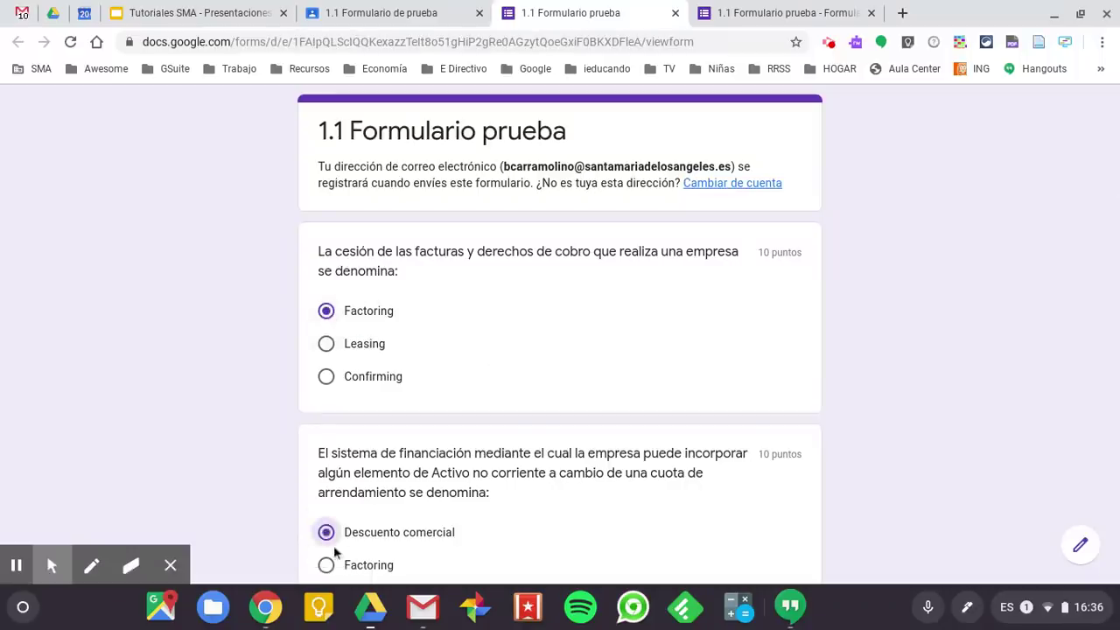
{"action": "left_click", "coordinate": [398, 12]}
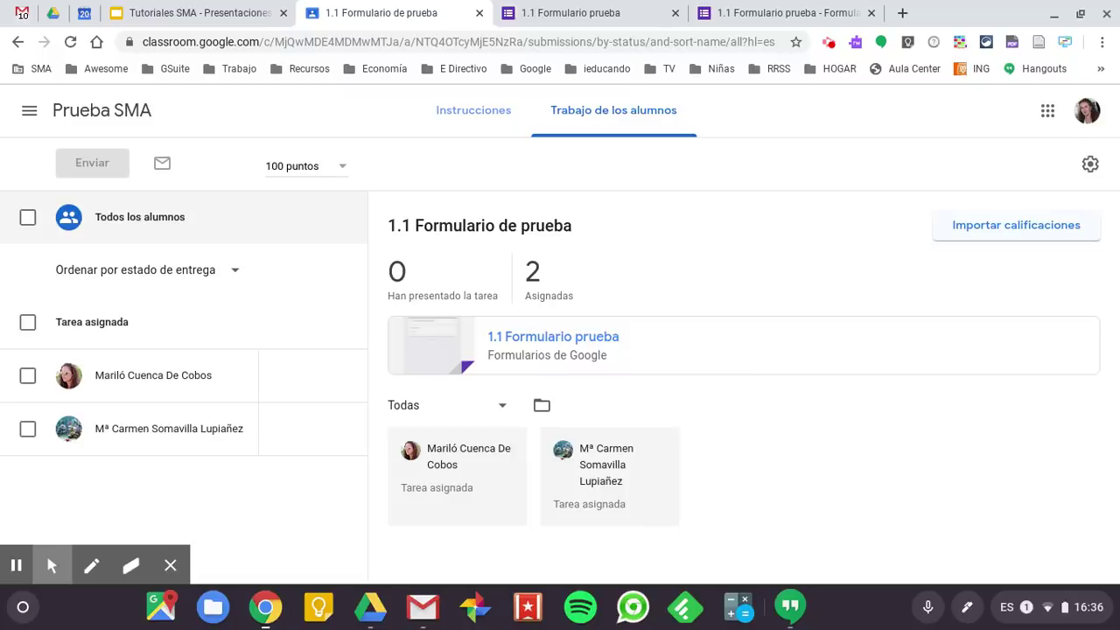
{"action": "left_click", "coordinate": [584, 18]}
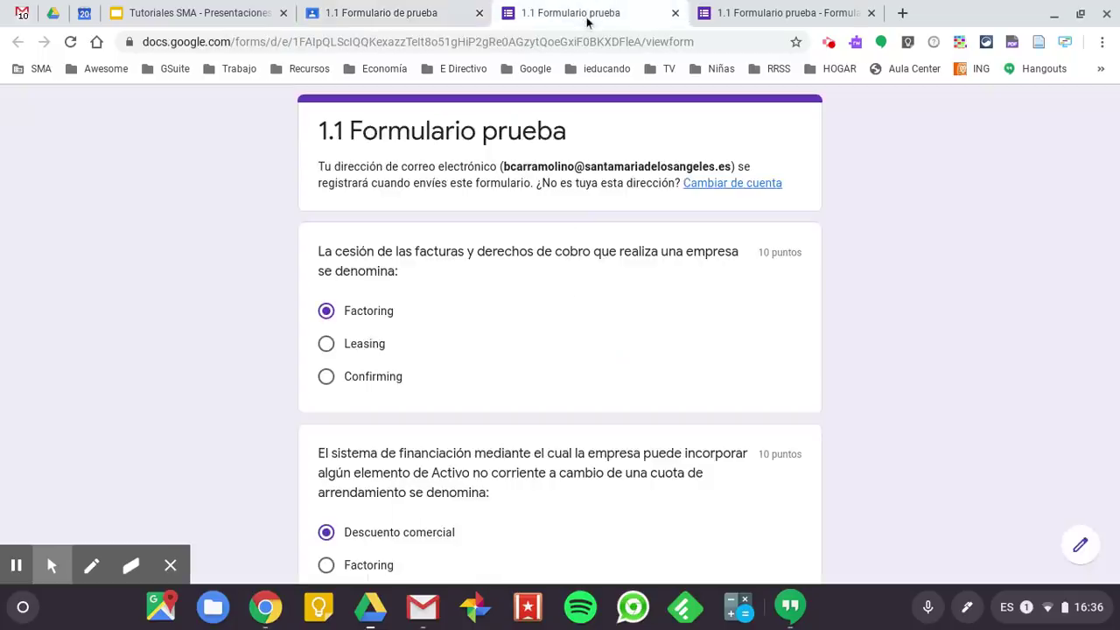
Step: Leave the form's respondent view, discarding the answers, and view the responses in its editor
{"action": "left_click", "coordinate": [1079, 542]}
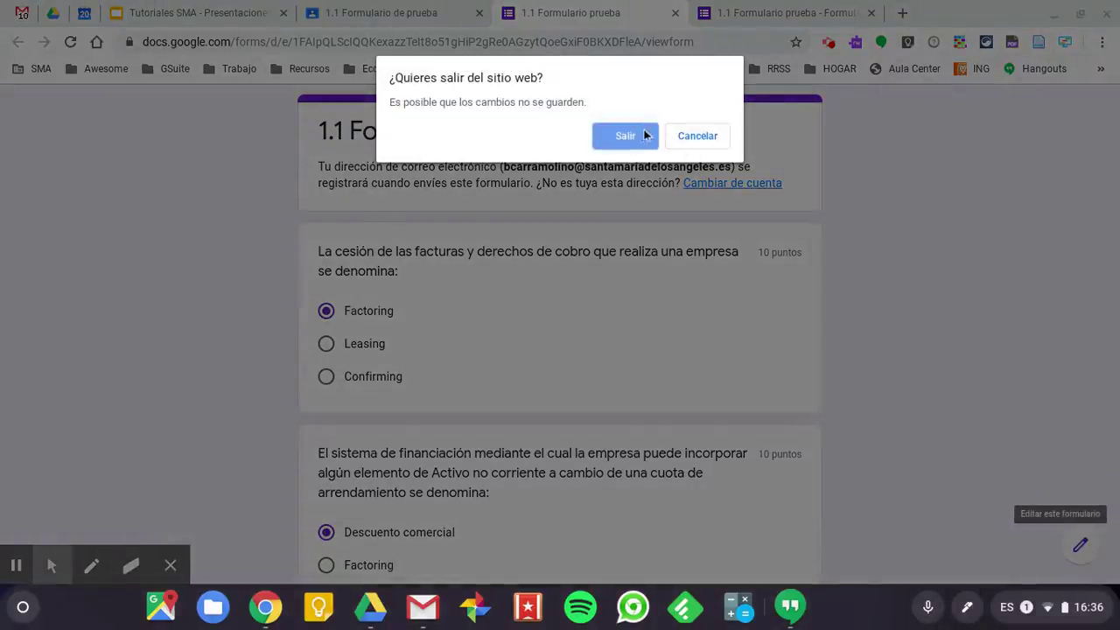
{"action": "left_click", "coordinate": [624, 137]}
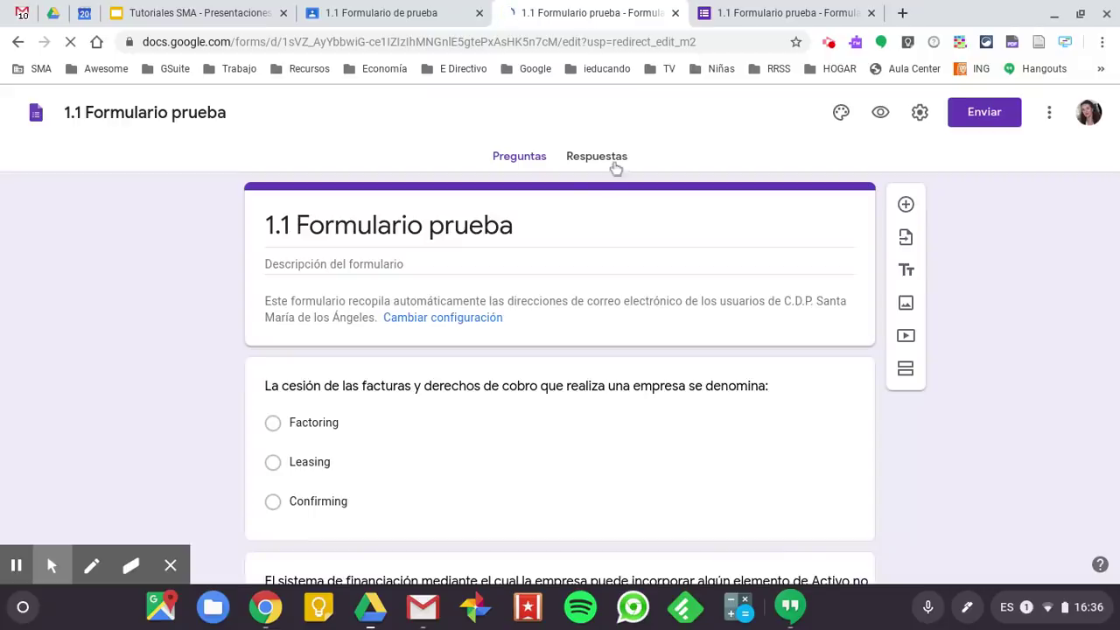
{"action": "left_click", "coordinate": [597, 158]}
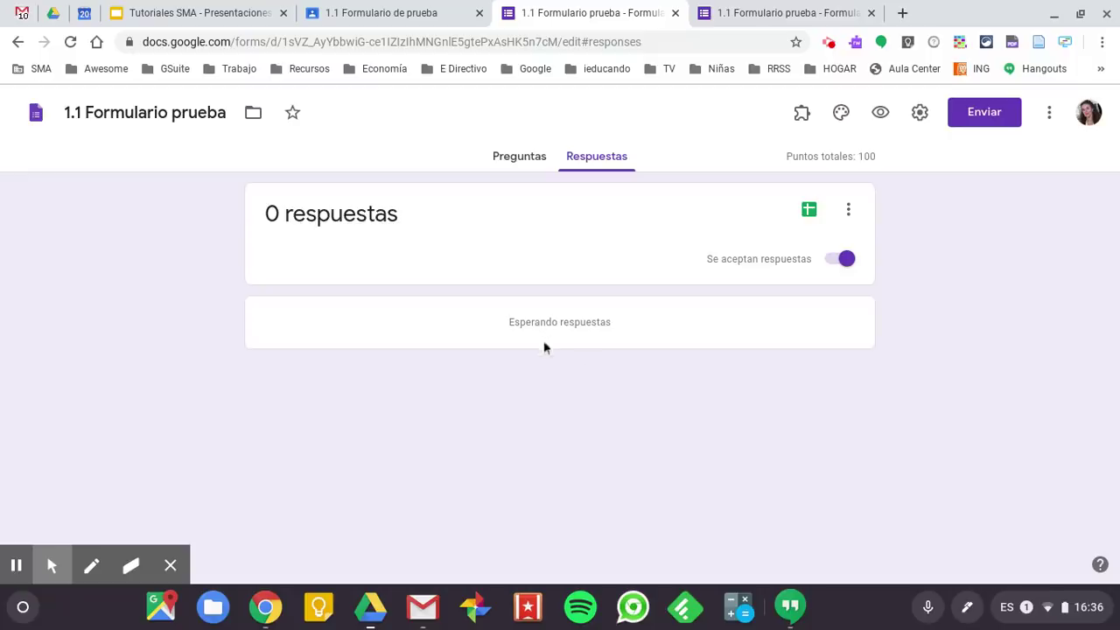
Step: Return to the assignment in Classroom and import the form's grades, overwriting any existing ones
{"action": "left_click", "coordinate": [384, 18]}
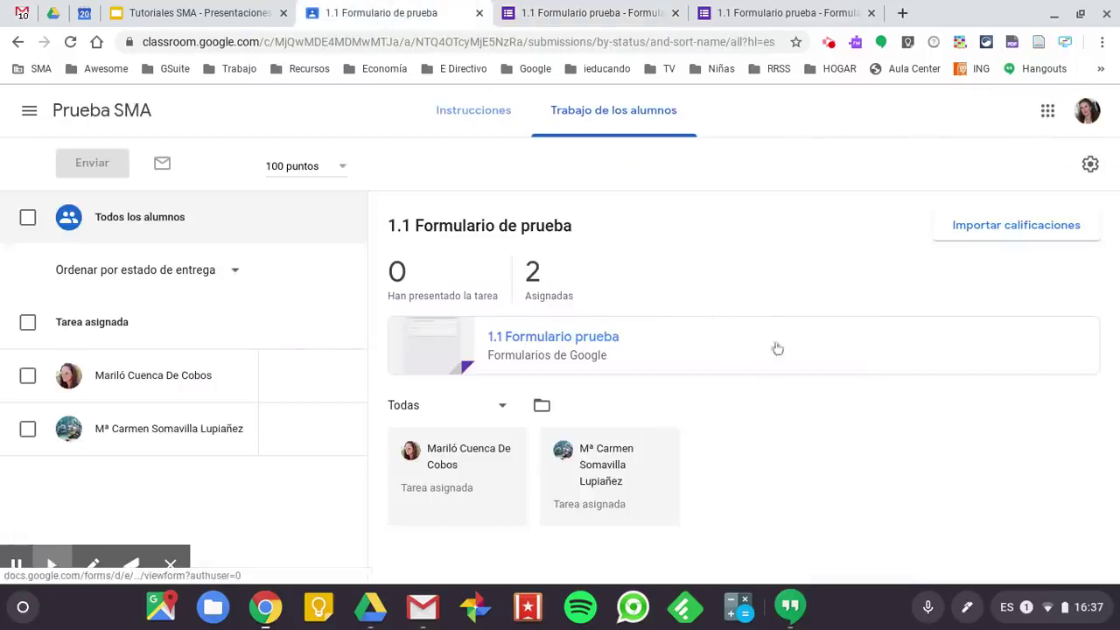
{"action": "left_click", "coordinate": [1012, 230]}
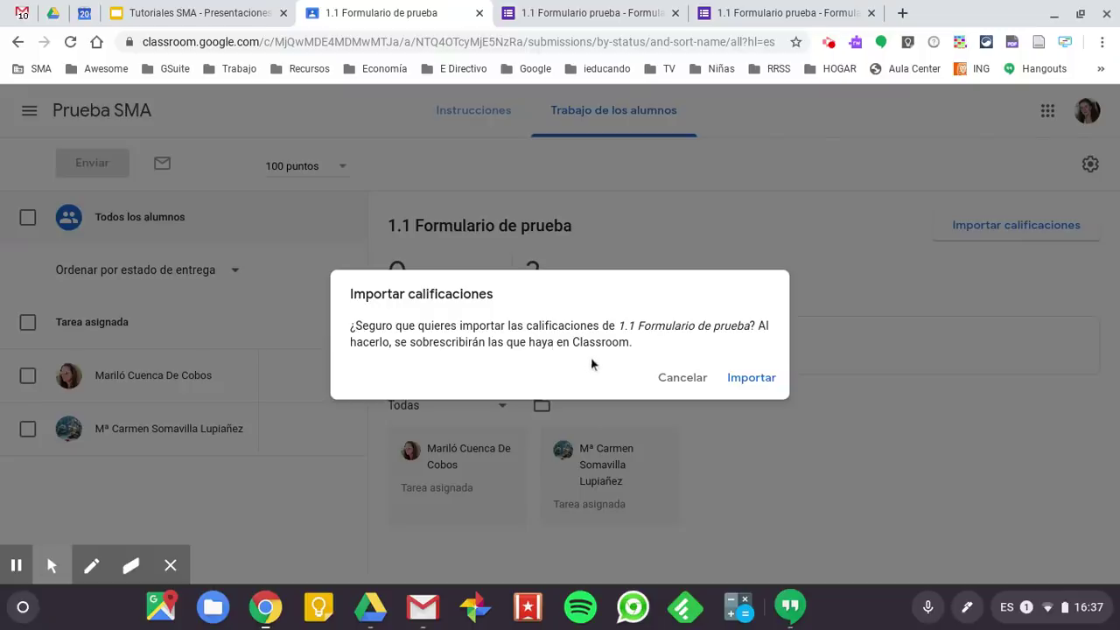
{"action": "left_click", "coordinate": [744, 385]}
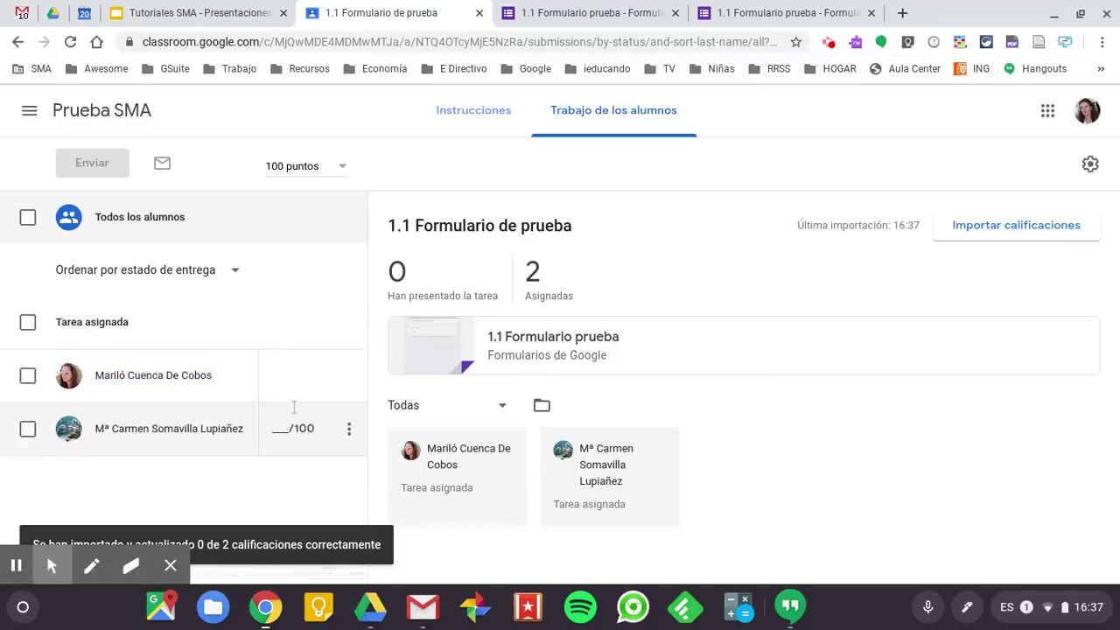
Step: Examine the Prueba SMA gradebook and the types of content that can be created in the classwork
{"action": "left_click", "coordinate": [125, 117]}
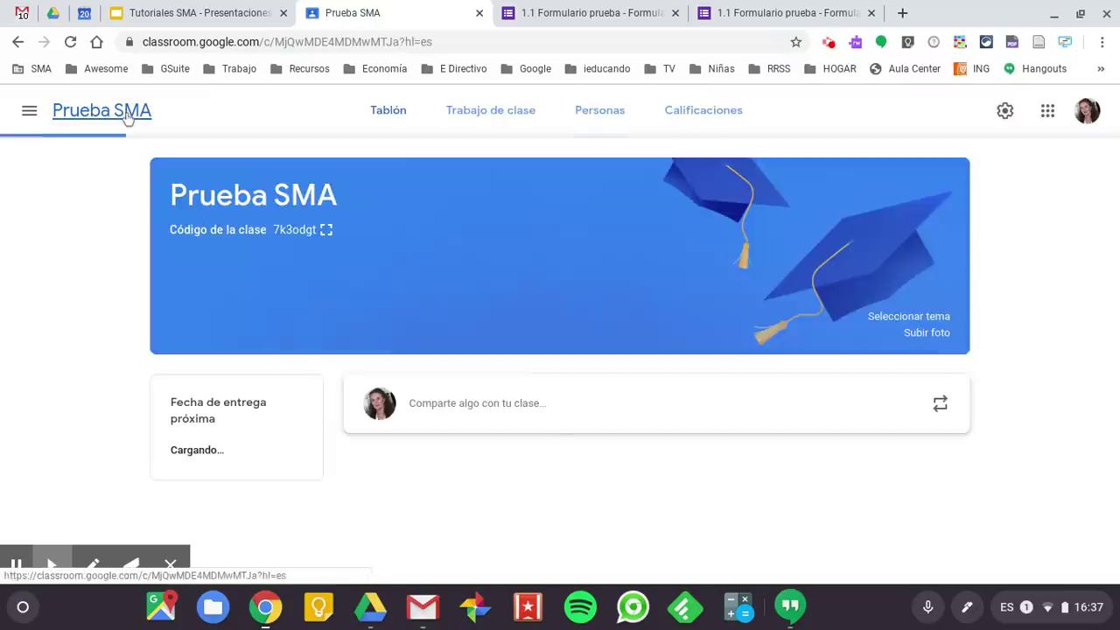
{"action": "left_click", "coordinate": [722, 121]}
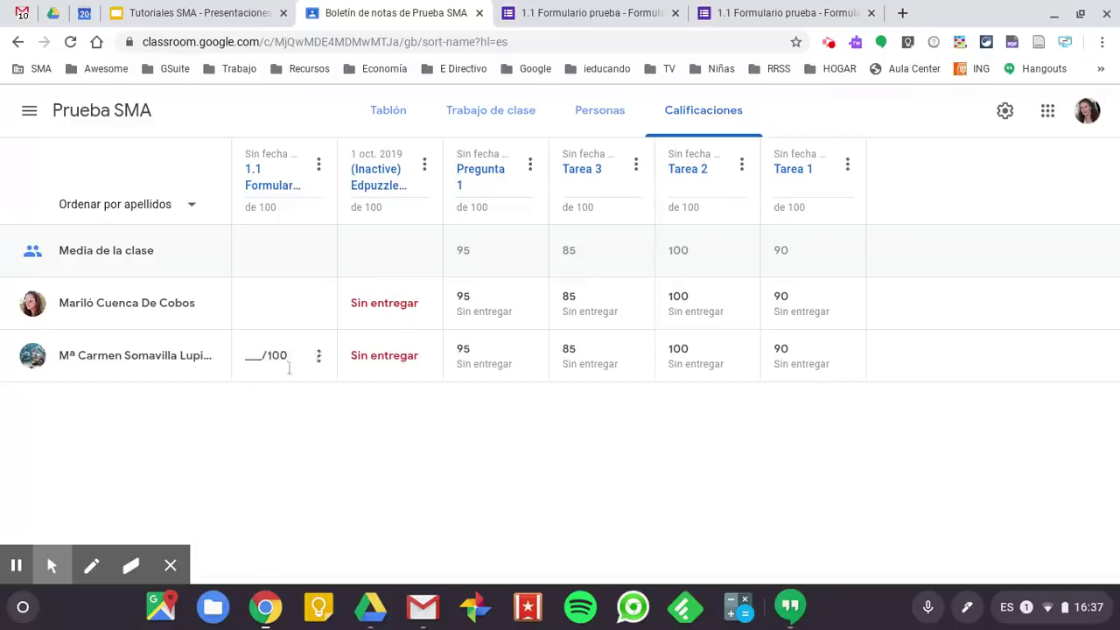
{"action": "left_click", "coordinate": [510, 116]}
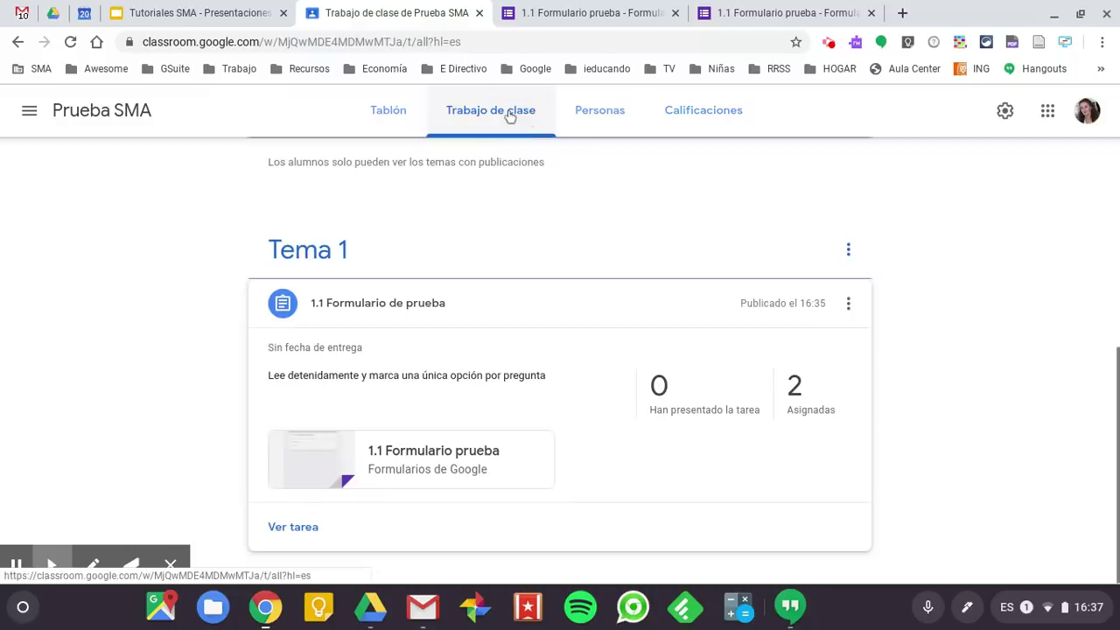
{"action": "scroll", "coordinate": [436, 250], "scroll_direction": "up", "scroll_amount": 6}
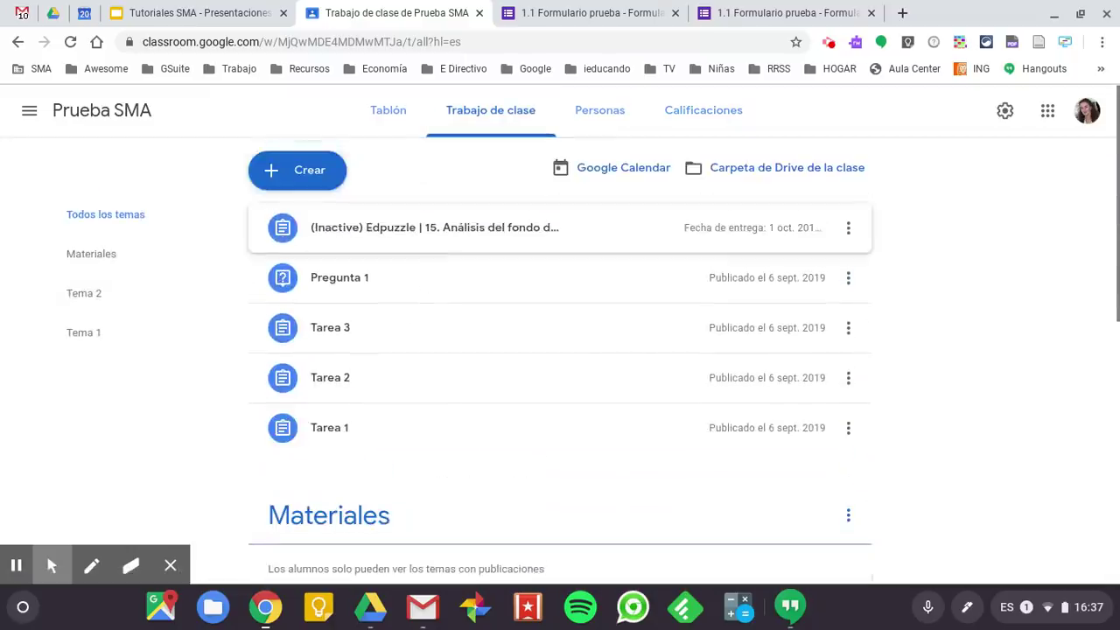
{"action": "left_click", "coordinate": [308, 169]}
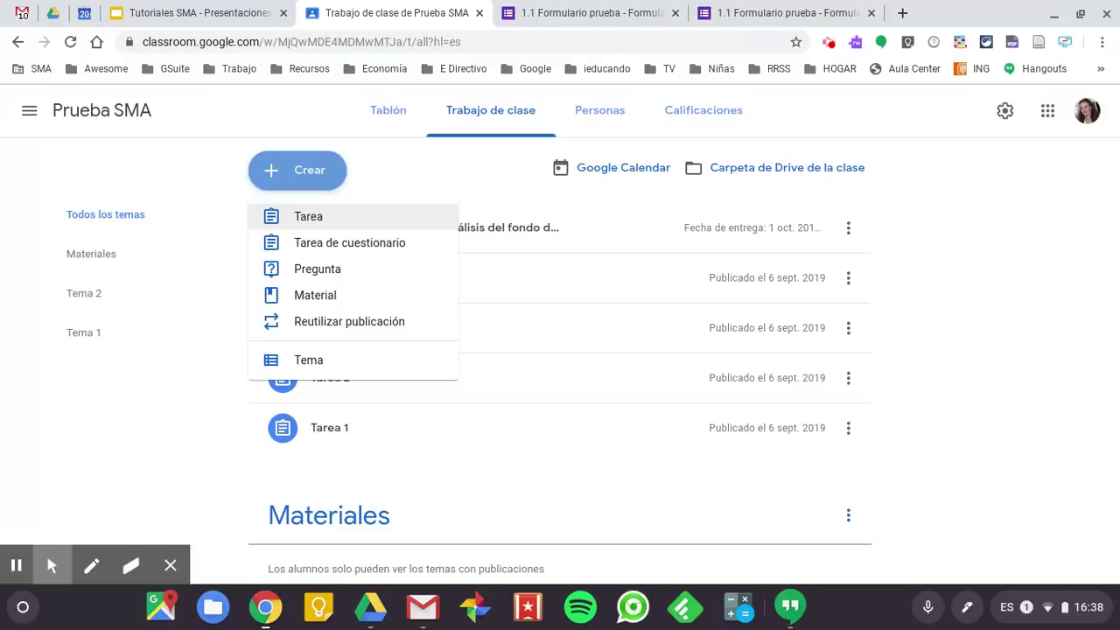
{"action": "left_click", "coordinate": [717, 112]}
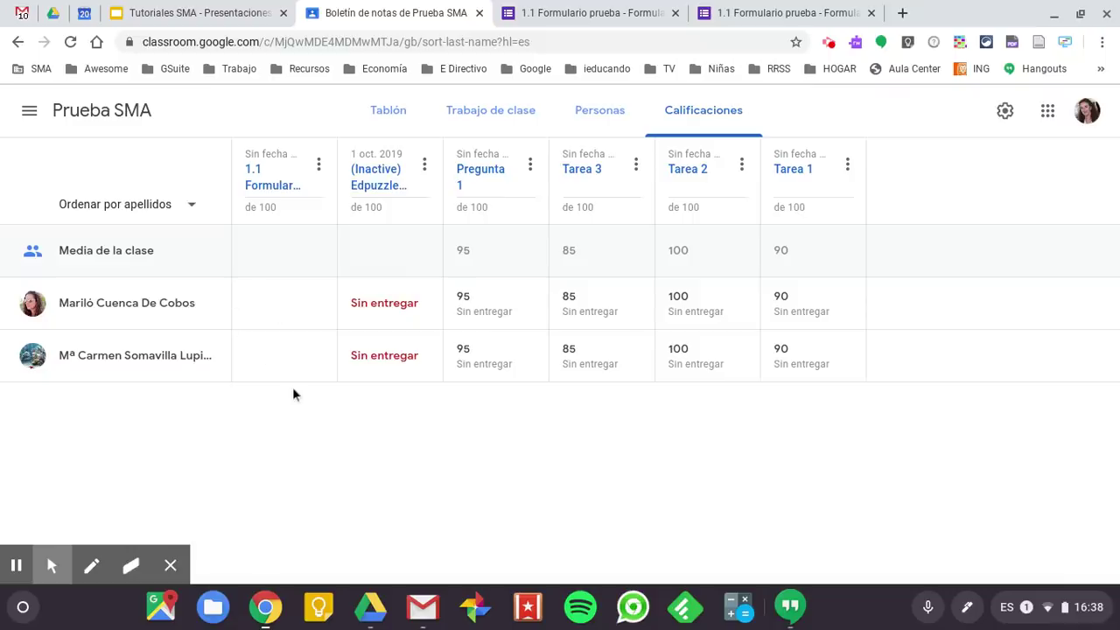
{"action": "left_click", "coordinate": [506, 119]}
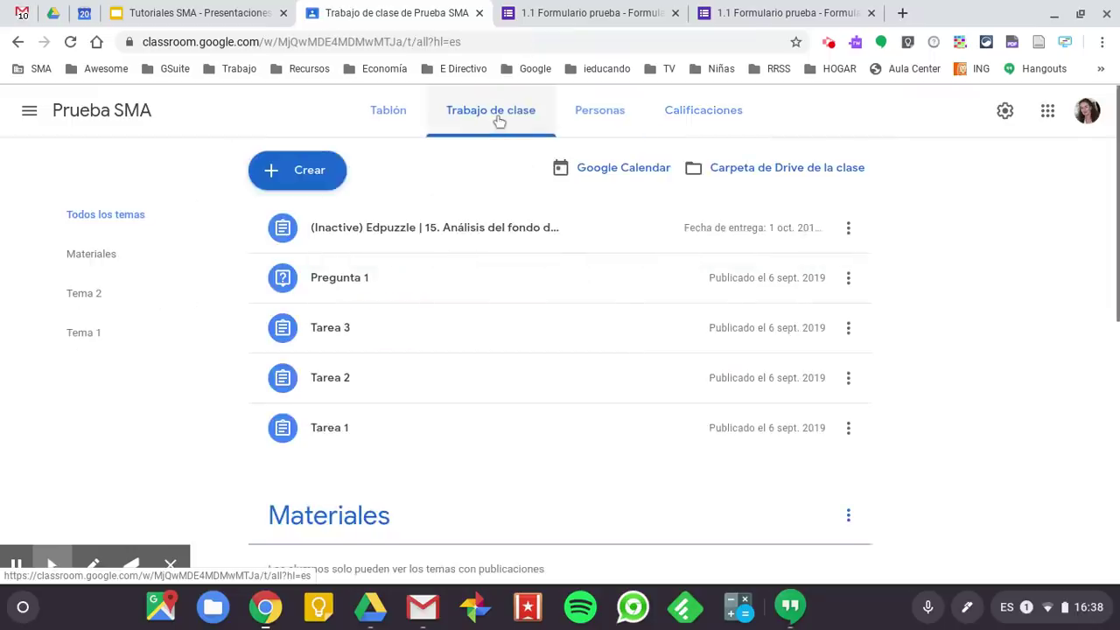
{"action": "left_click", "coordinate": [306, 175]}
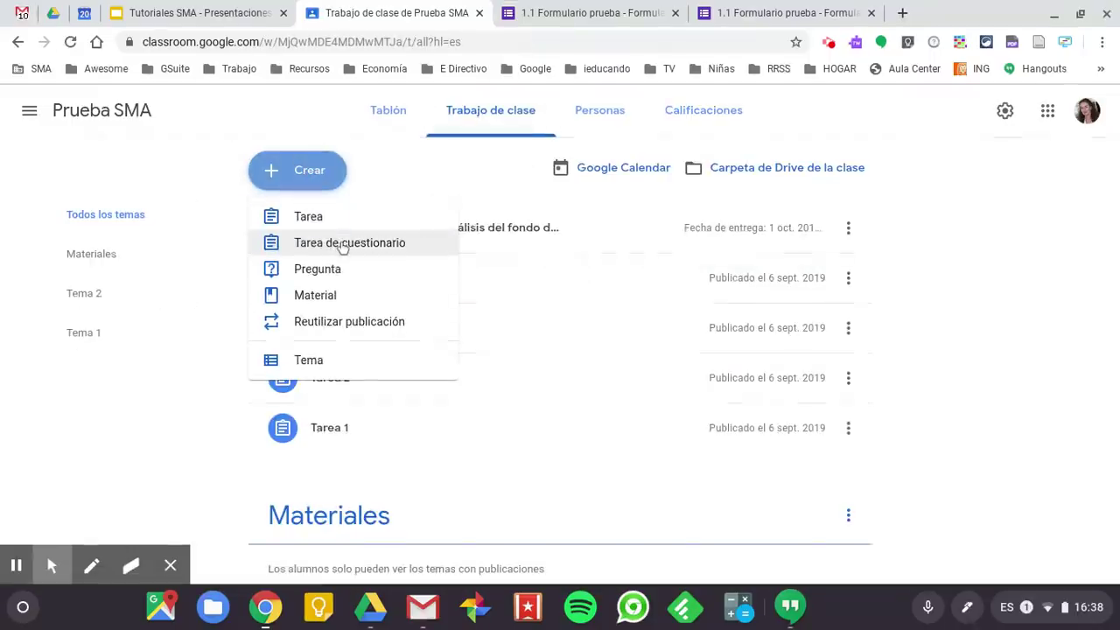
Step: Stop the form "1.1 Formulario prueba" from accepting responses and return to the Classroom classwork
{"action": "scroll", "coordinate": [453, 454], "scroll_direction": "down", "scroll_amount": 5}
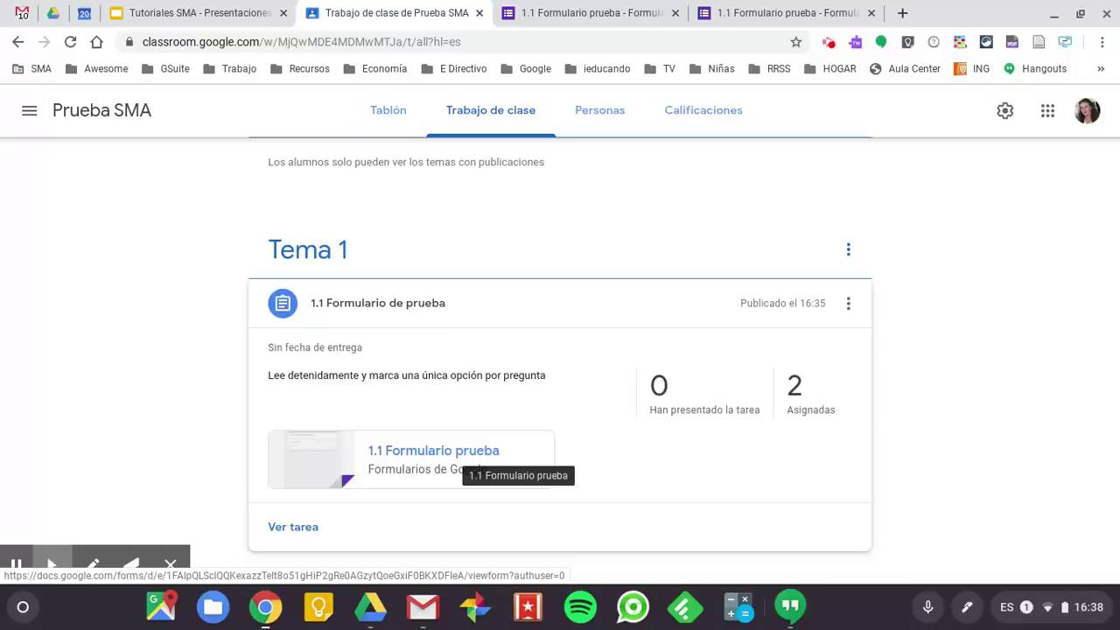
{"action": "left_click", "coordinate": [455, 455]}
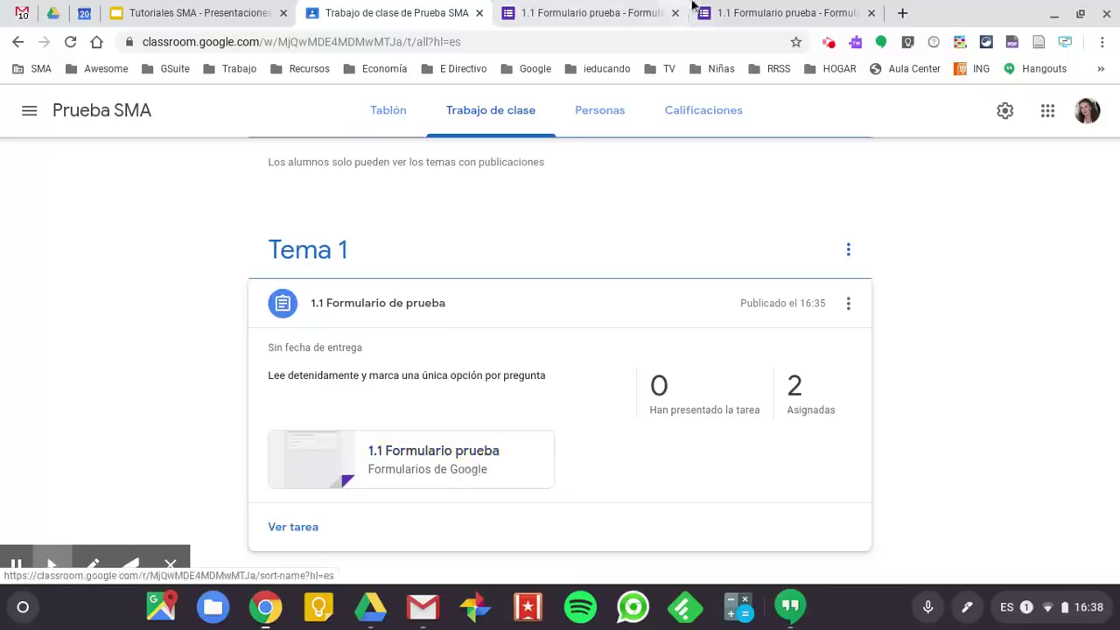
{"action": "scroll", "coordinate": [565, 319], "scroll_direction": "up", "scroll_amount": 15}
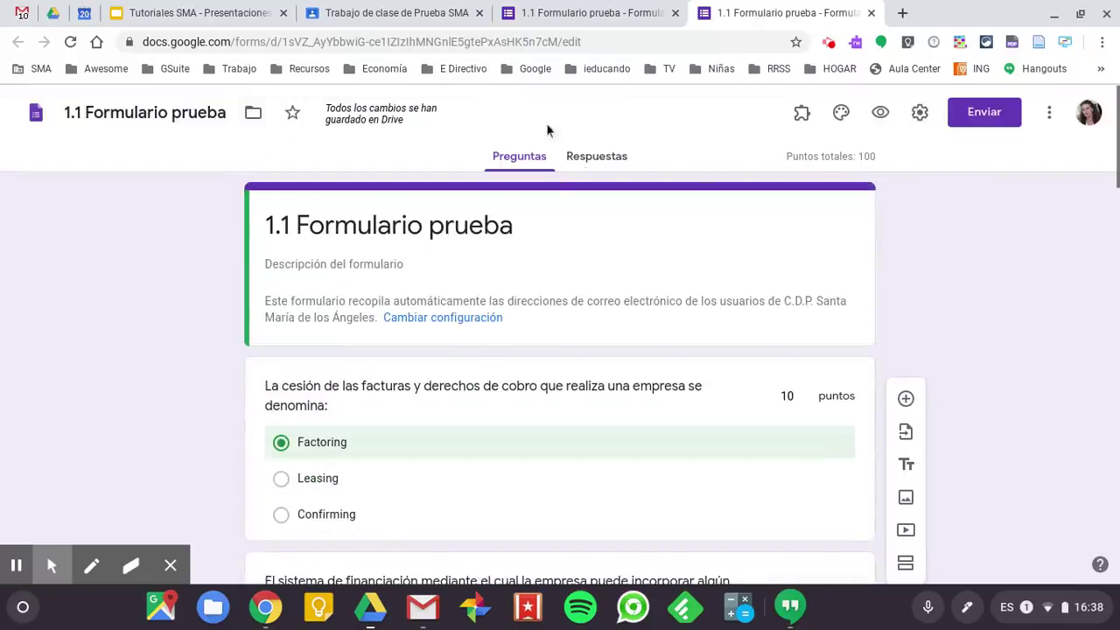
{"action": "left_click", "coordinate": [594, 157]}
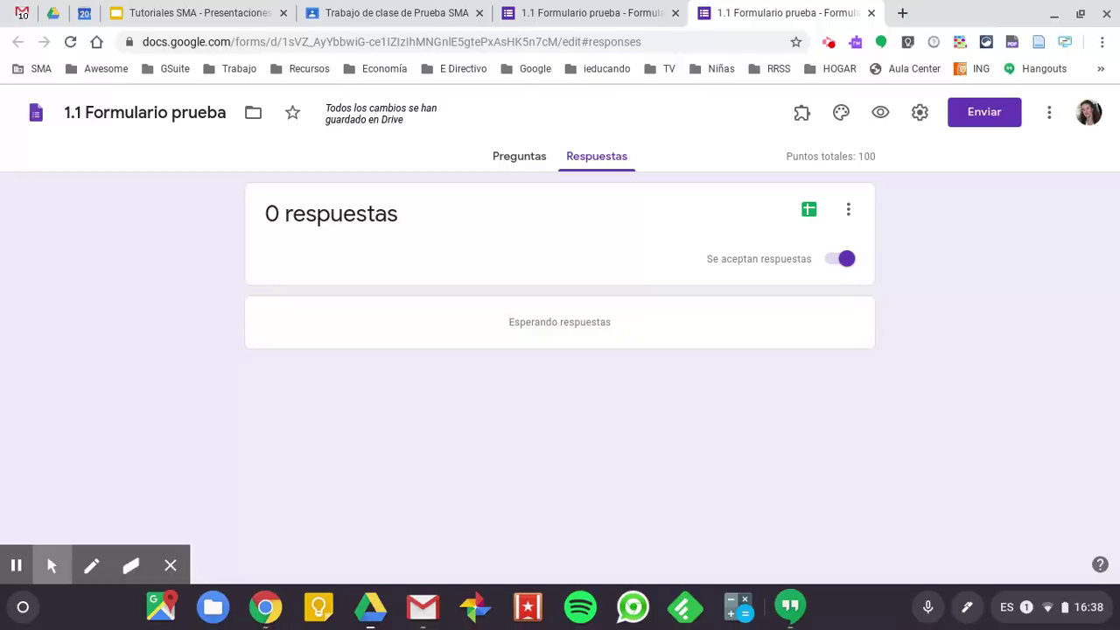
{"action": "left_click", "coordinate": [840, 258]}
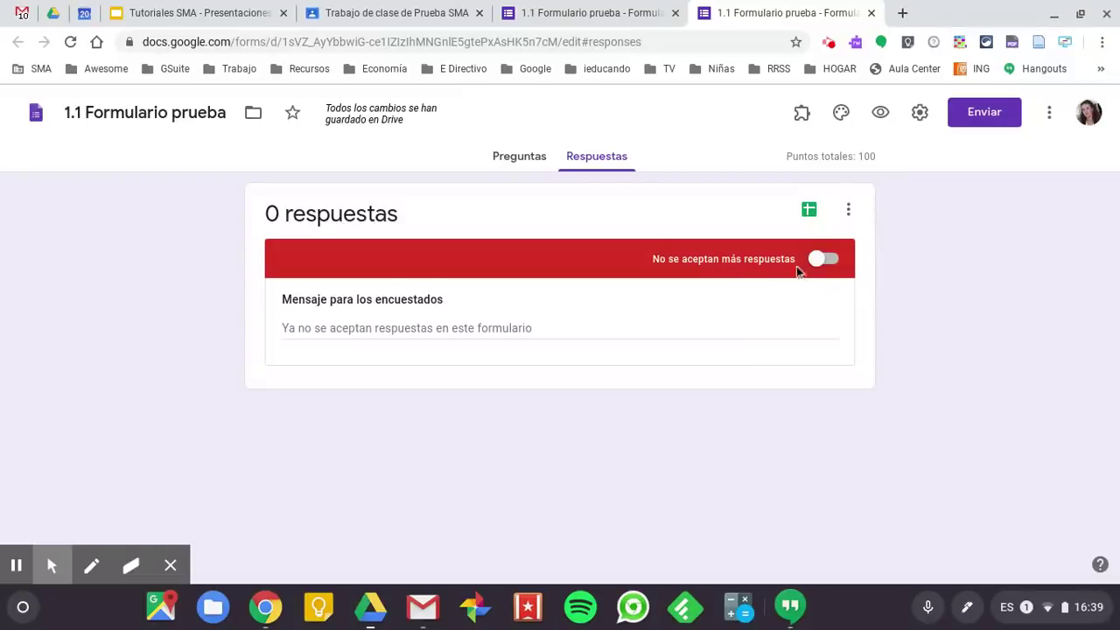
{"action": "left_click", "coordinate": [359, 13]}
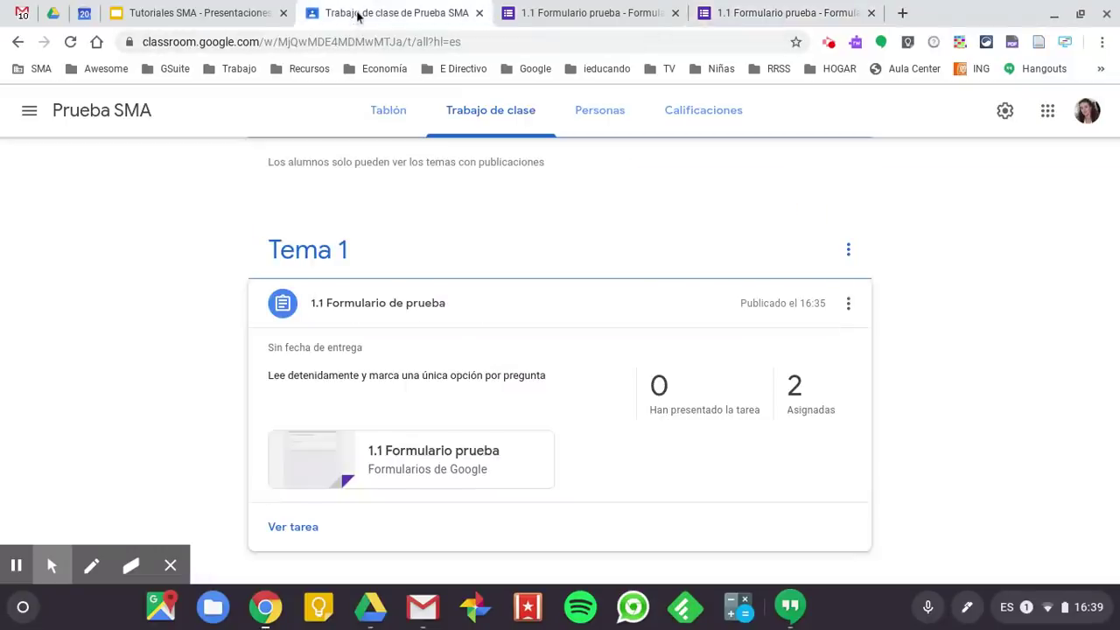
Step: View the attached form "1.1 Formulario prueba" as a respondent, and in its editor switch response acceptance on and off again
{"action": "left_click", "coordinate": [410, 452]}
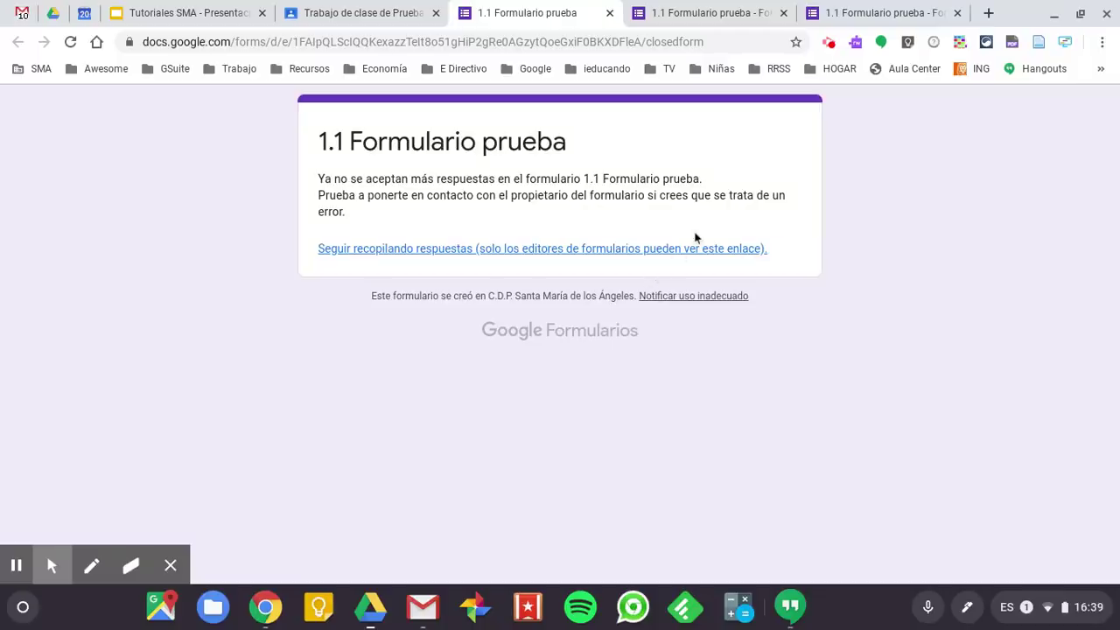
{"action": "left_click", "coordinate": [727, 14]}
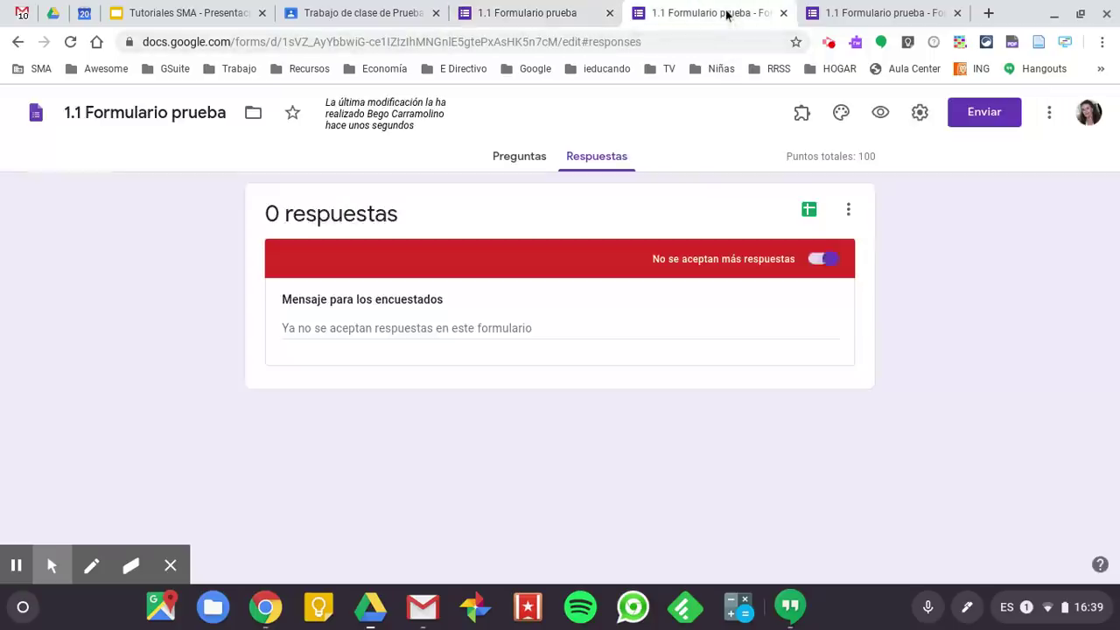
{"action": "left_click", "coordinate": [827, 260]}
{"action": "left_click", "coordinate": [826, 259]}
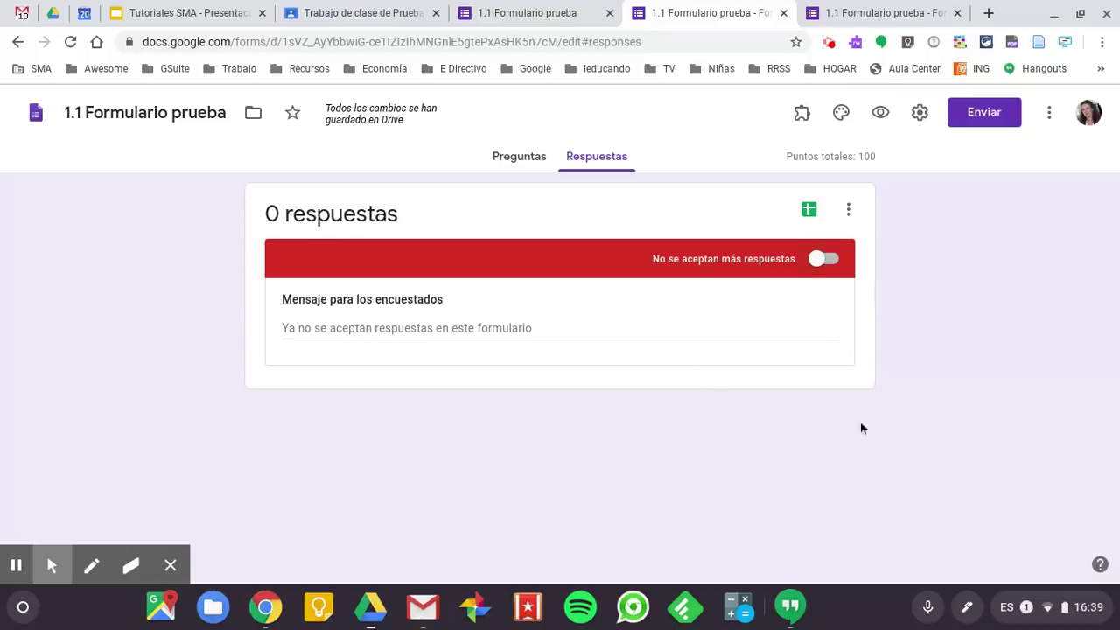
Step: Return to the Prueba SMA classwork in Classroom and open the class settings
{"action": "left_click", "coordinate": [375, 12]}
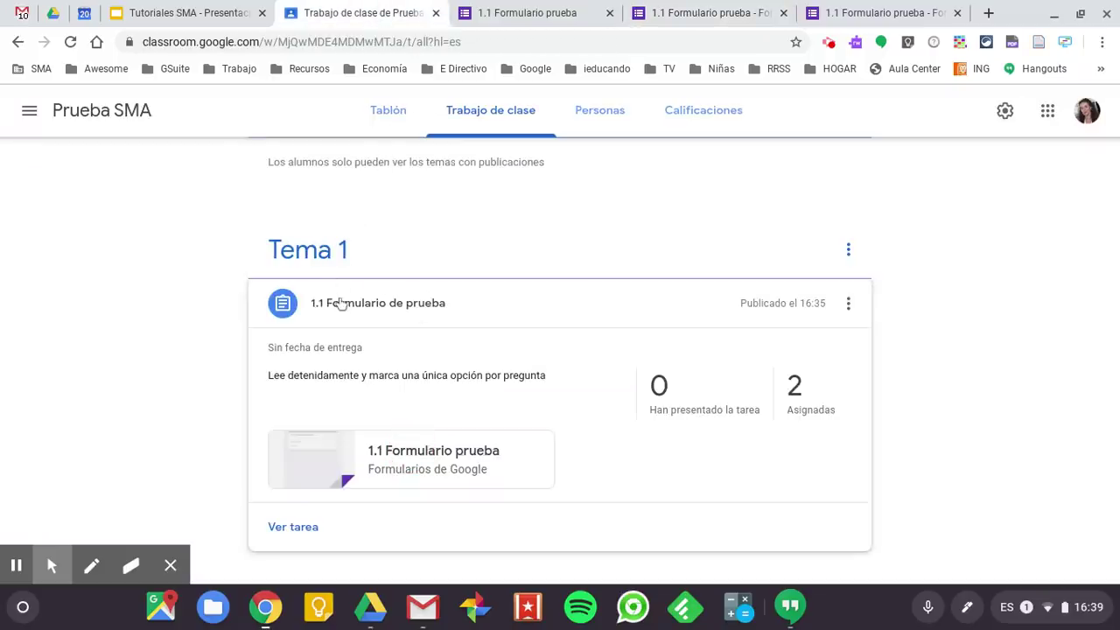
{"action": "scroll", "coordinate": [342, 300], "scroll_direction": "up", "scroll_amount": 5}
{"action": "scroll", "coordinate": [341, 302], "scroll_direction": "up", "scroll_amount": 1}
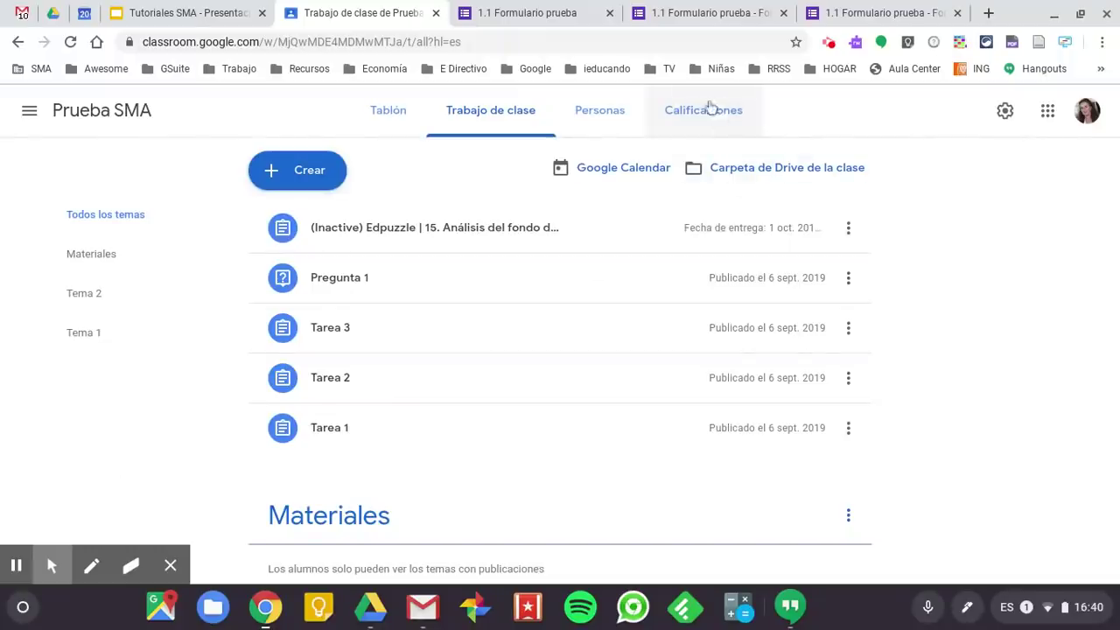
{"action": "left_click", "coordinate": [1004, 112]}
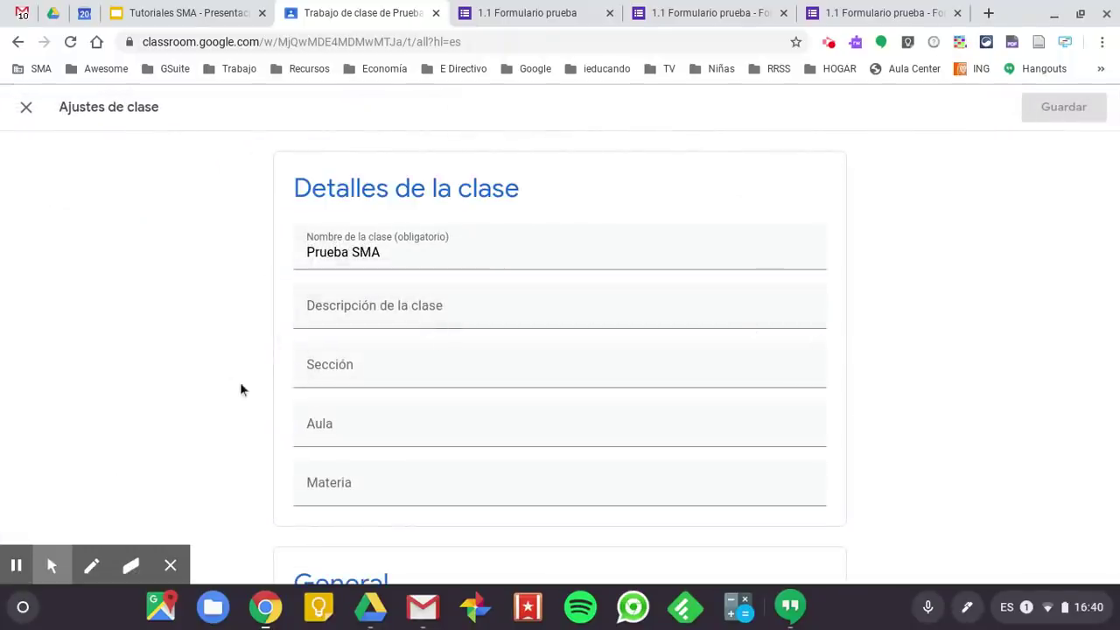
Step: Go back to the editor of "1.1 Formulario prueba" and make the form accept responses again
{"action": "left_click", "coordinate": [521, 13]}
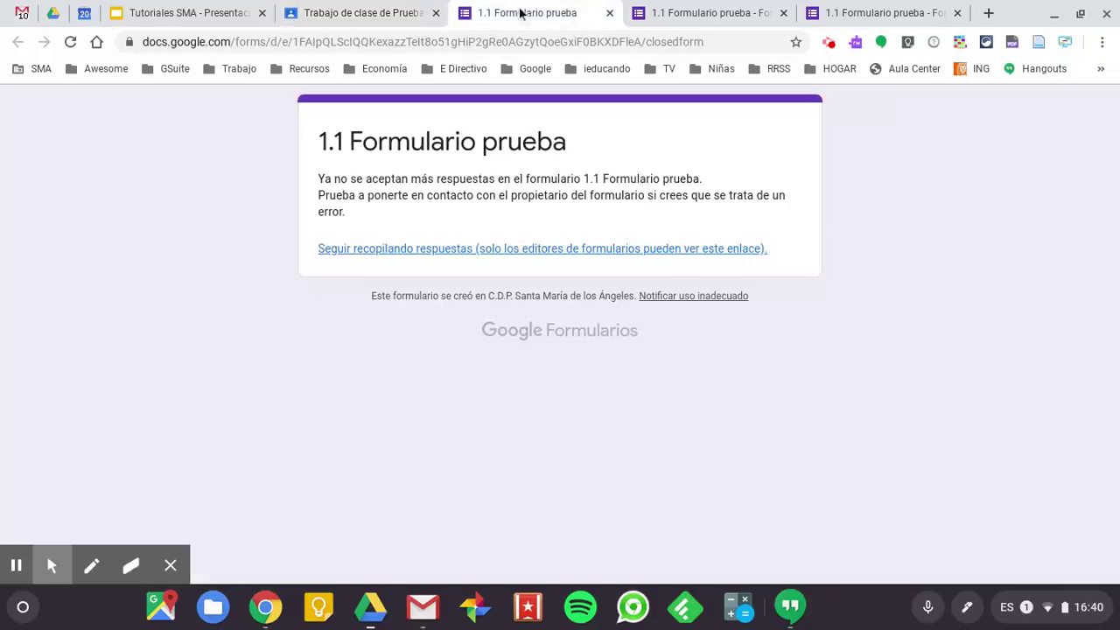
{"action": "left_click", "coordinate": [720, 23]}
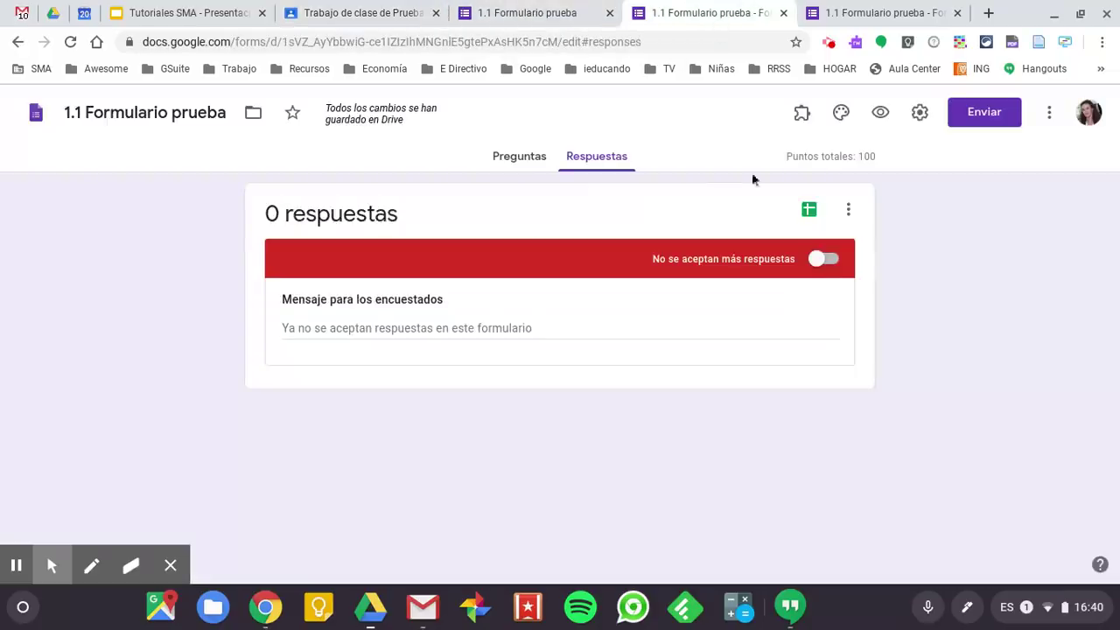
{"action": "left_click", "coordinate": [827, 257]}
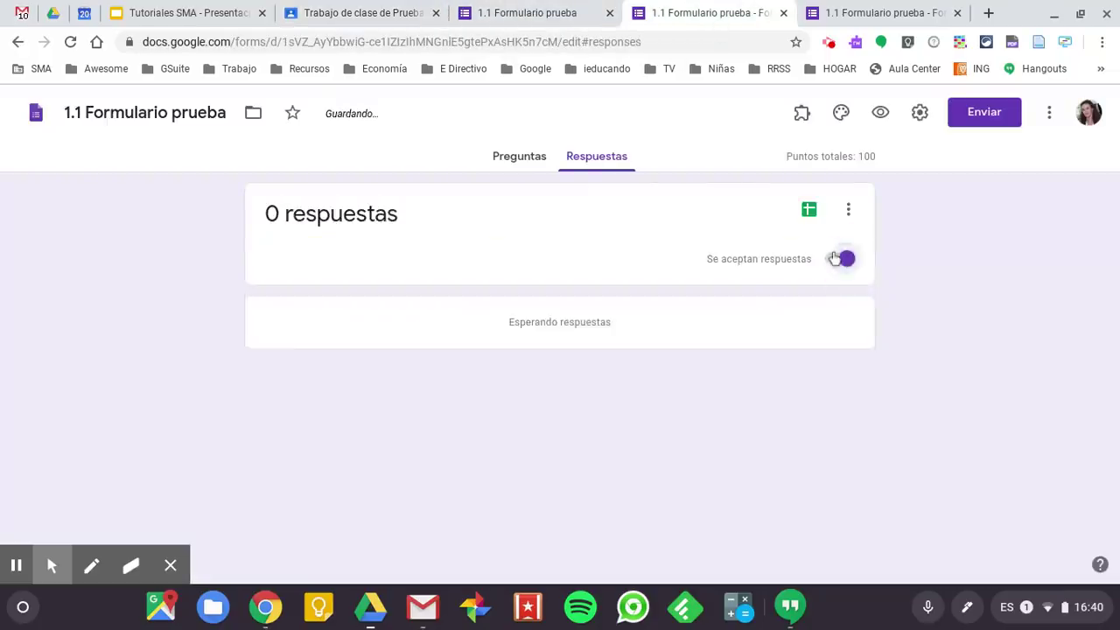
Step: In the form's general settings, re-enable email address collection without response receipts and review the sign-in and respondent options
{"action": "left_click", "coordinate": [923, 115]}
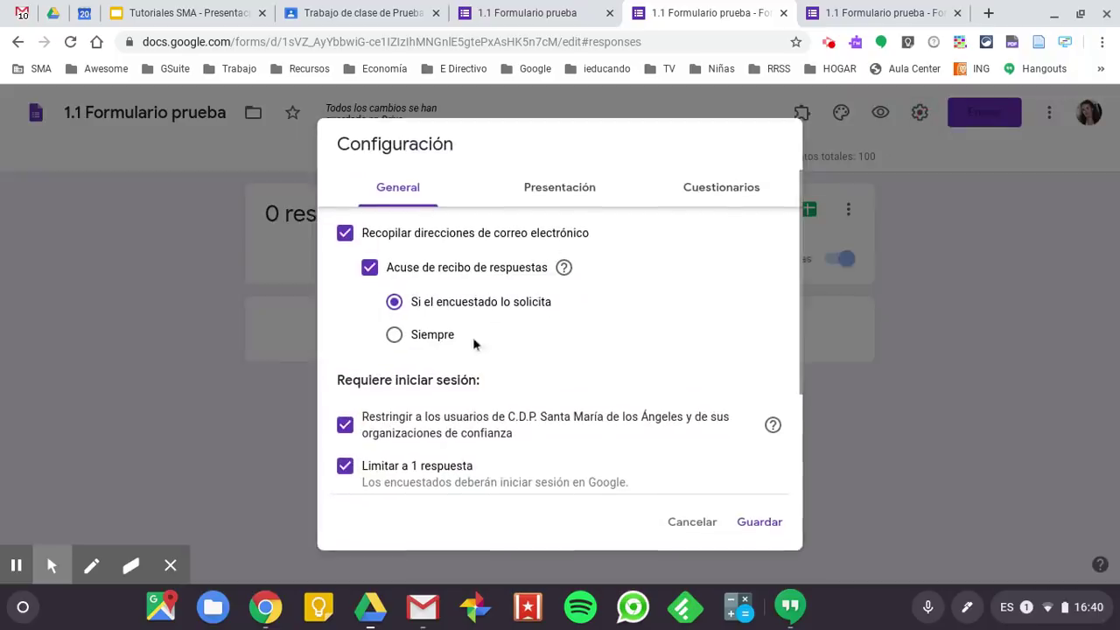
{"action": "left_click", "coordinate": [345, 234]}
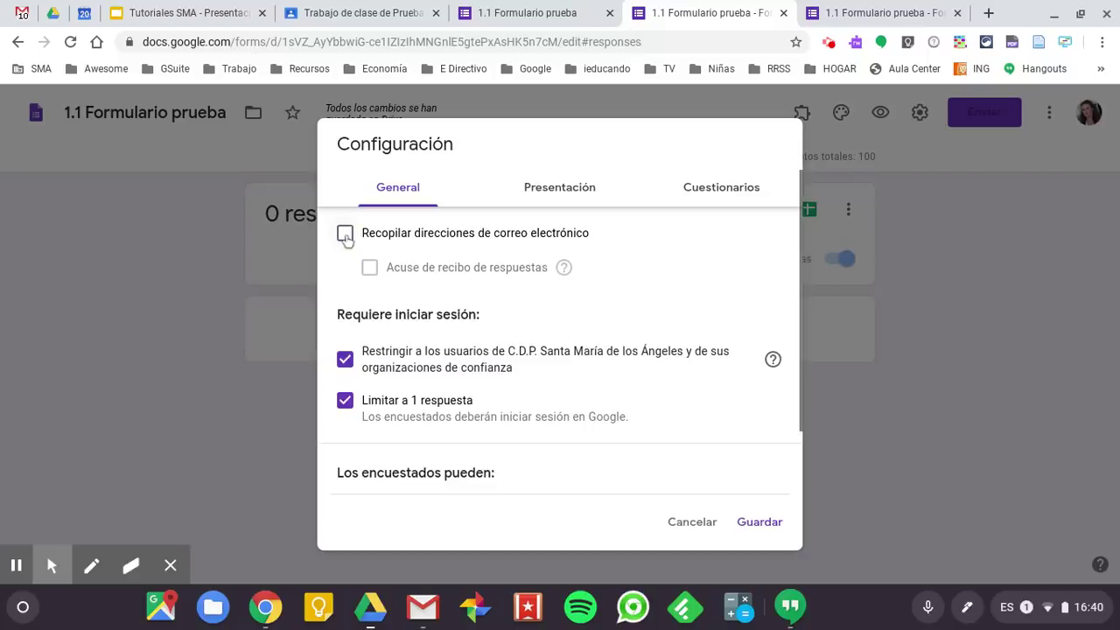
{"action": "left_click", "coordinate": [346, 234]}
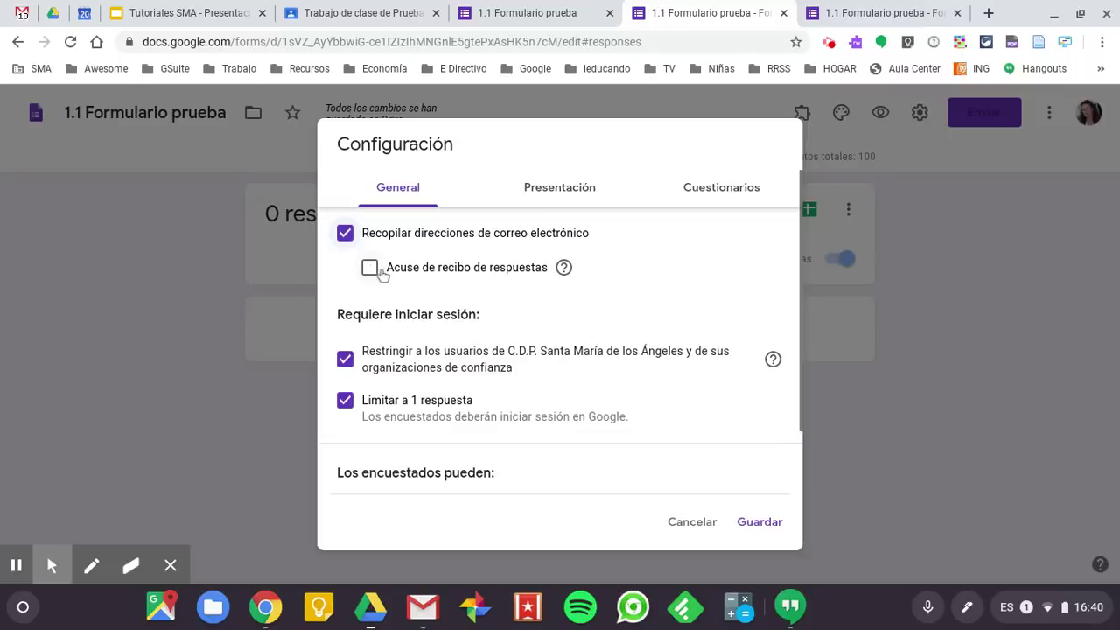
{"action": "scroll", "coordinate": [376, 276], "scroll_direction": "down", "scroll_amount": 2}
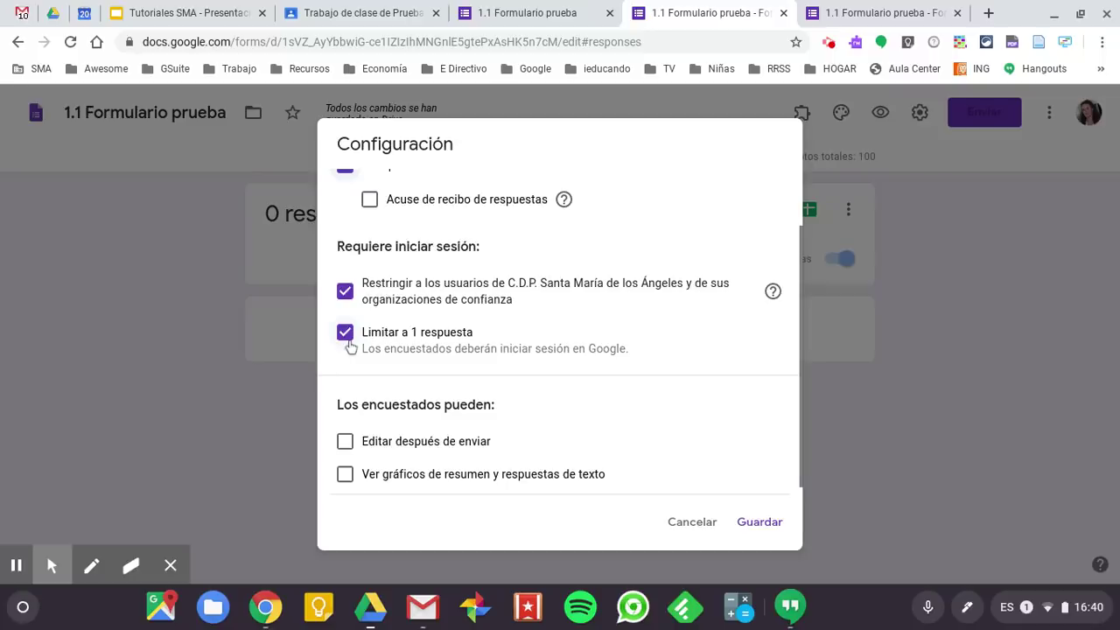
{"action": "scroll", "coordinate": [350, 347], "scroll_direction": "down", "scroll_amount": 1}
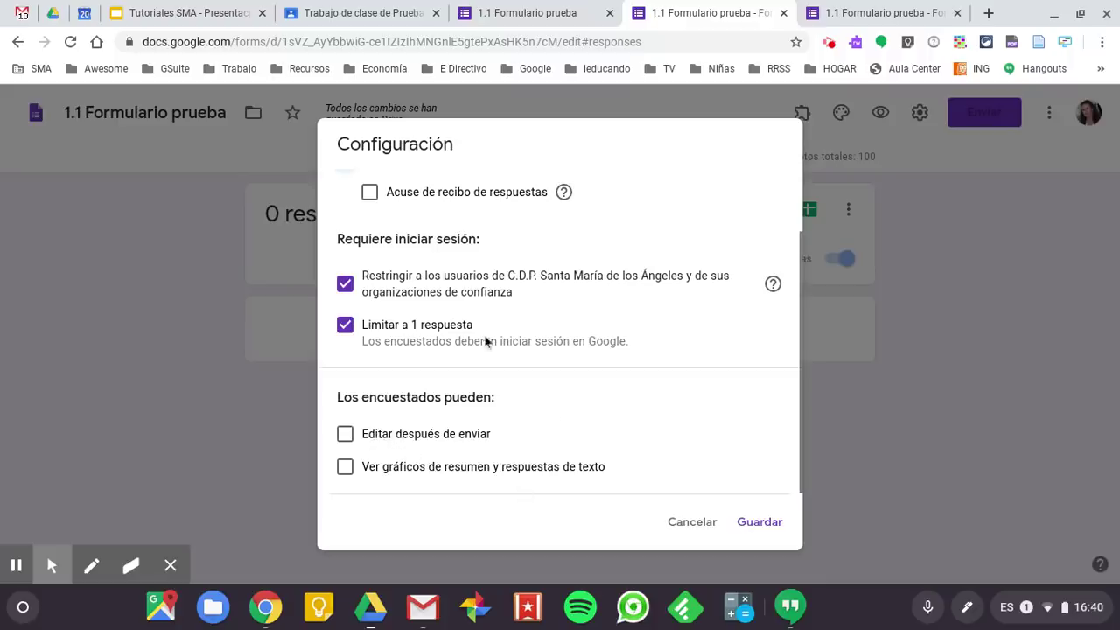
{"action": "scroll", "coordinate": [551, 419], "scroll_direction": "up", "scroll_amount": 2}
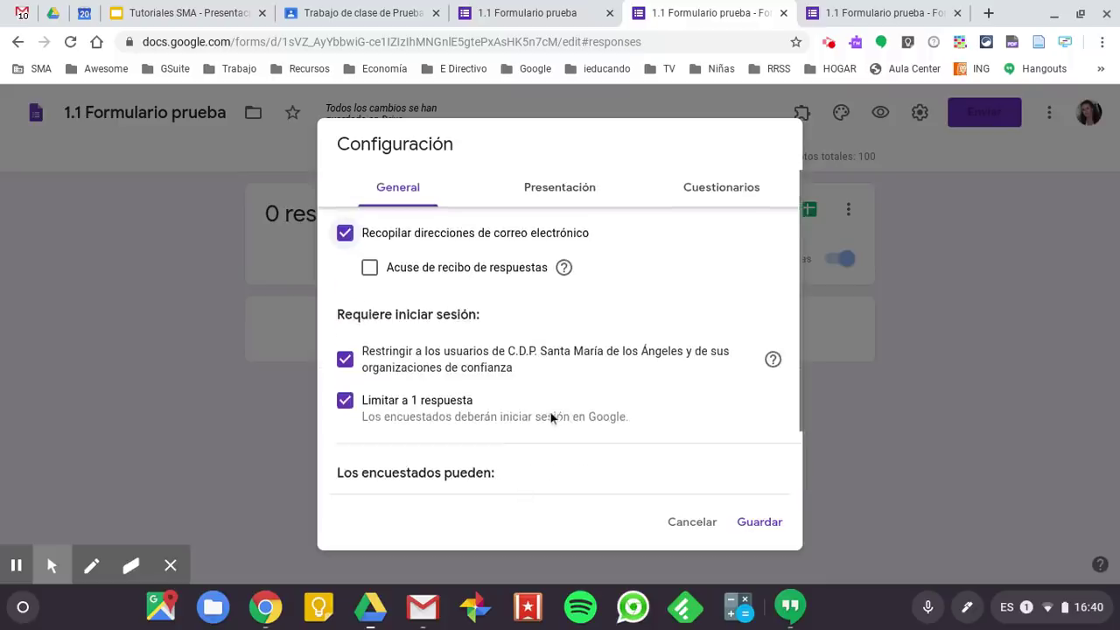
Step: Set the form's presentation to show a progress bar and use a random question order
{"action": "left_click", "coordinate": [559, 189]}
{"action": "left_click", "coordinate": [346, 239]}
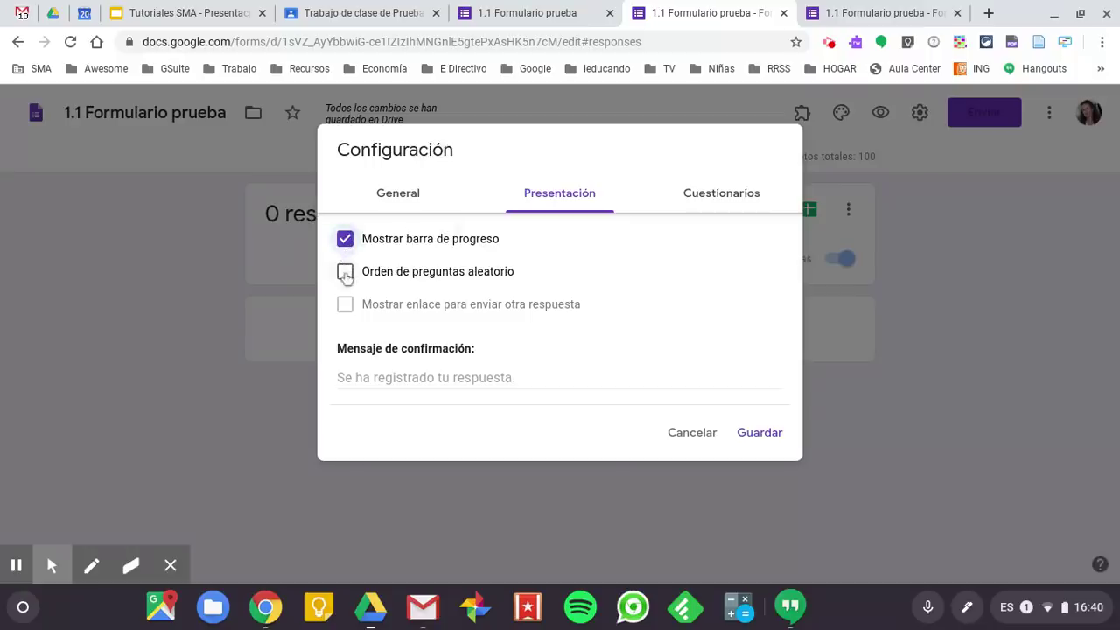
{"action": "left_click", "coordinate": [346, 273]}
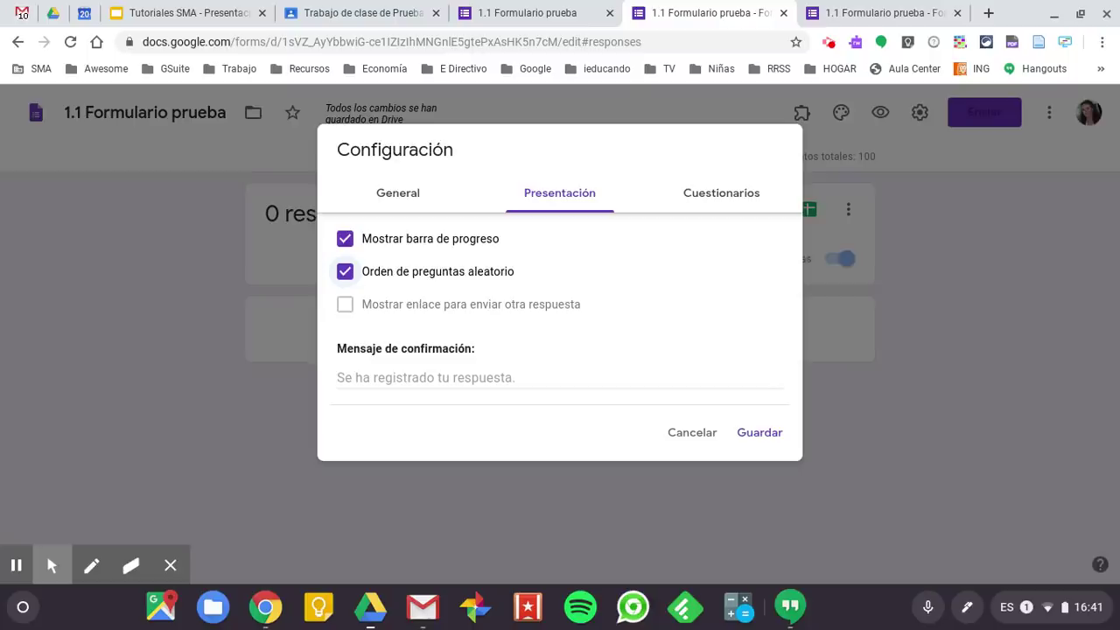
Step: In the form's quiz settings, keep it as a quiz, hide the correct answers from respondents, and save the configuration
{"action": "left_click", "coordinate": [723, 200]}
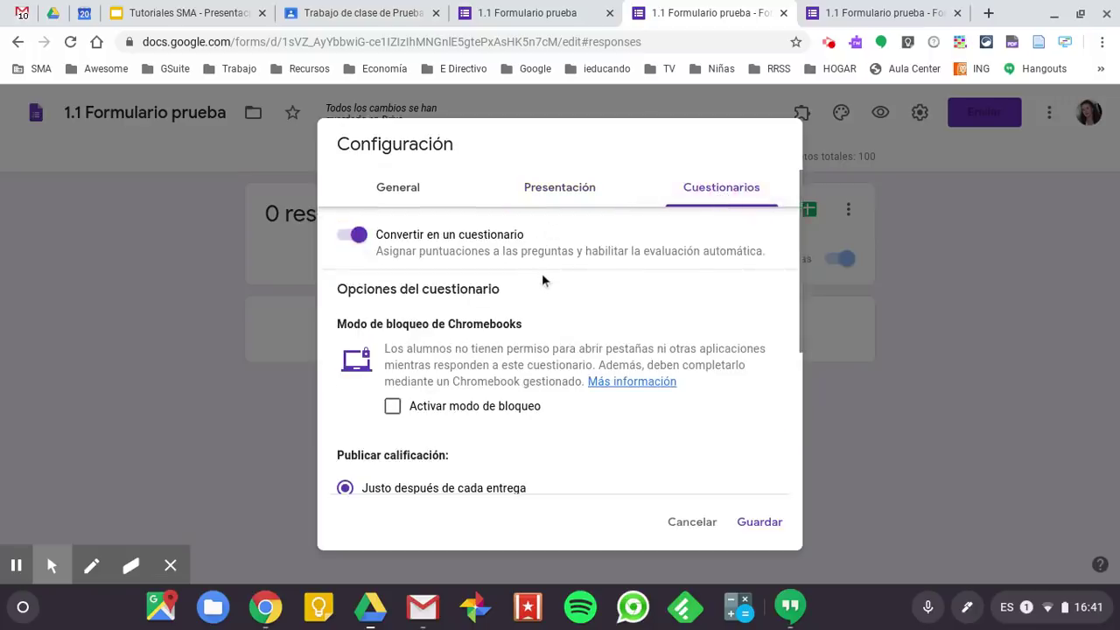
{"action": "left_click", "coordinate": [352, 234]}
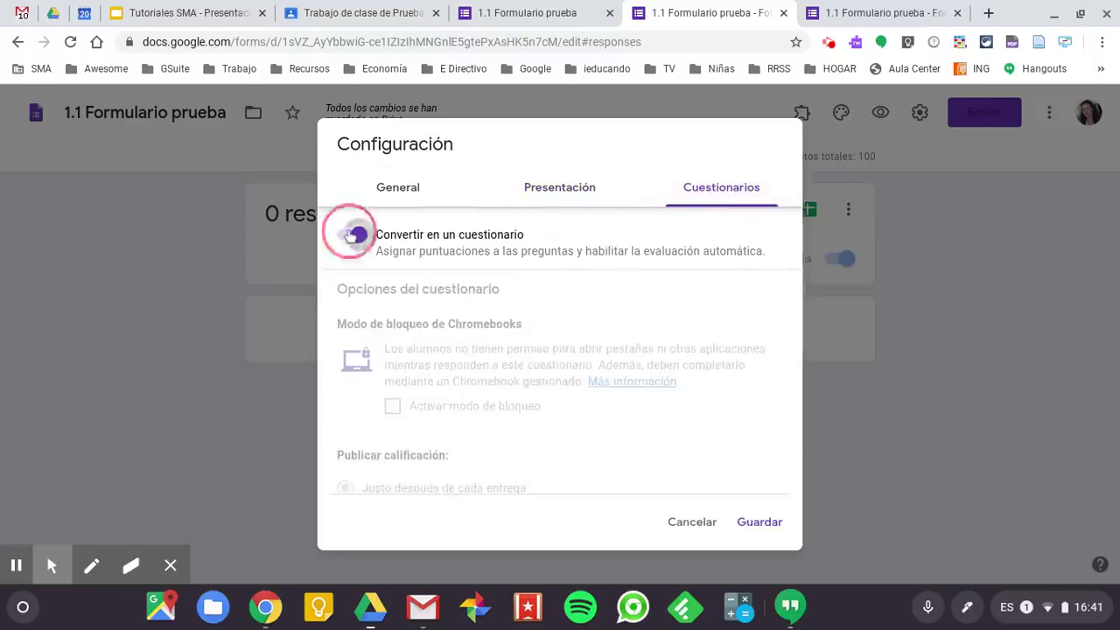
{"action": "left_click", "coordinate": [355, 234]}
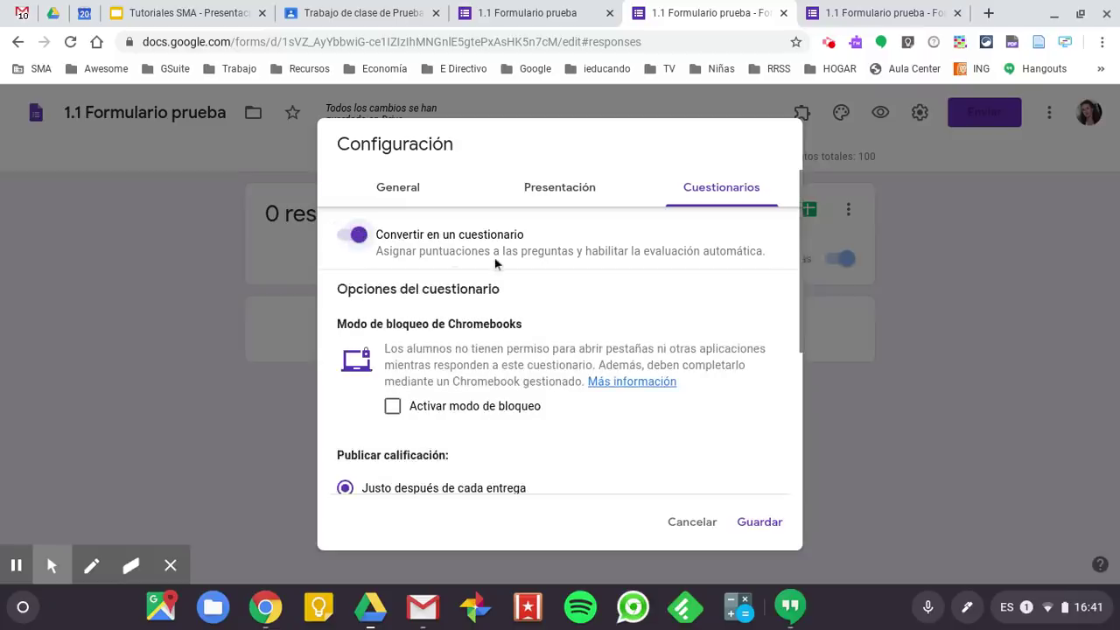
{"action": "scroll", "coordinate": [495, 262], "scroll_direction": "down", "scroll_amount": 5}
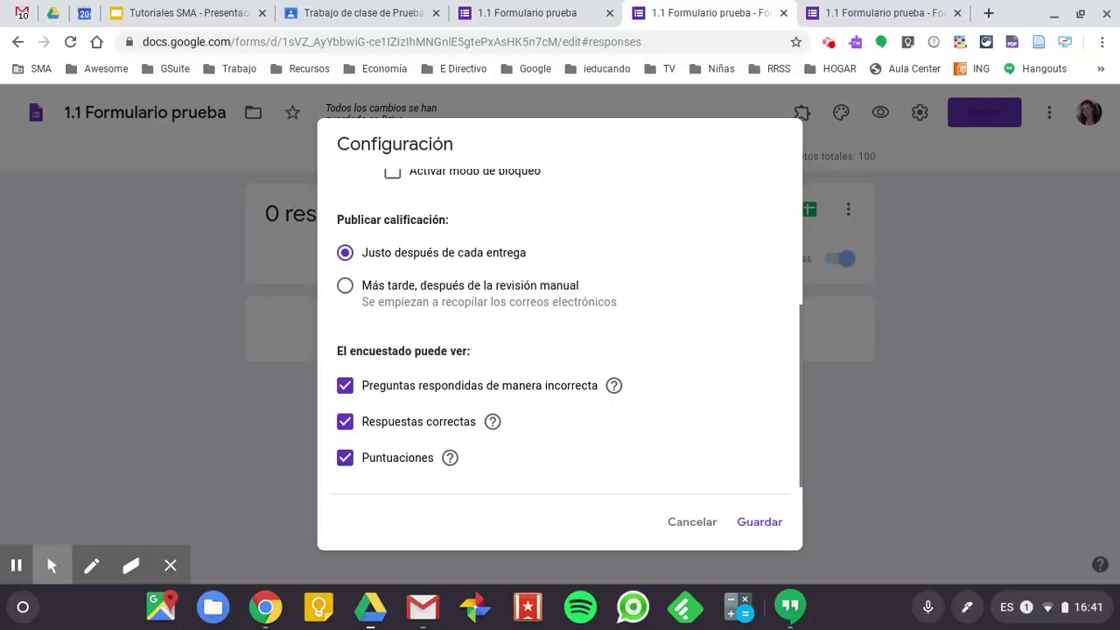
{"action": "left_click", "coordinate": [346, 423]}
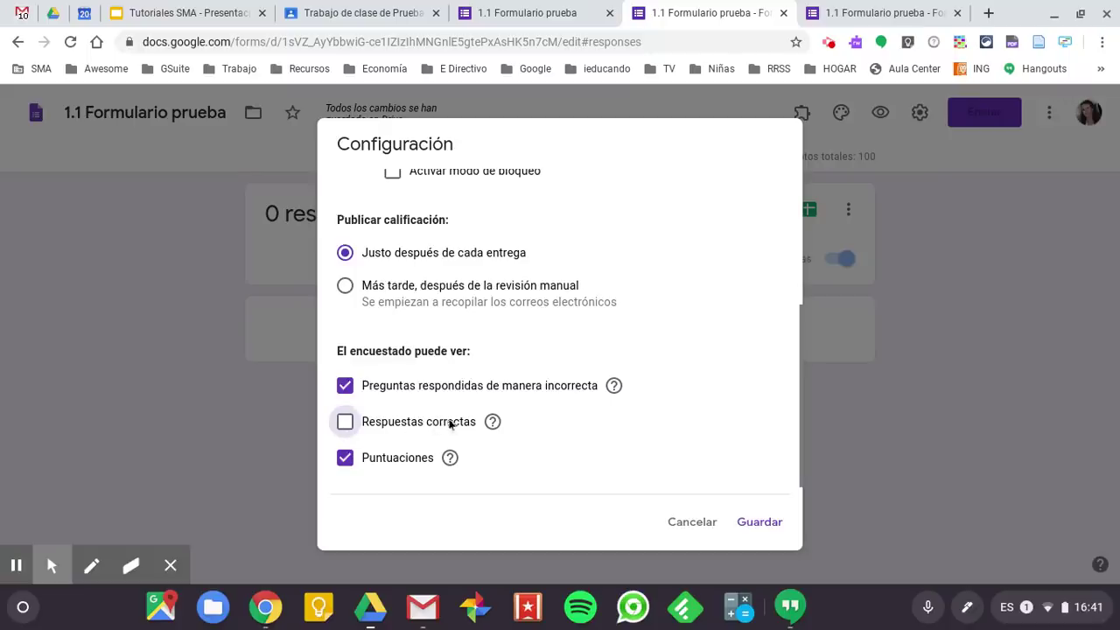
{"action": "mouse_move", "coordinate": [494, 423]}
{"action": "scroll", "coordinate": [670, 362], "scroll_direction": "up", "scroll_amount": 3}
{"action": "scroll", "coordinate": [670, 363], "scroll_direction": "down", "scroll_amount": 5}
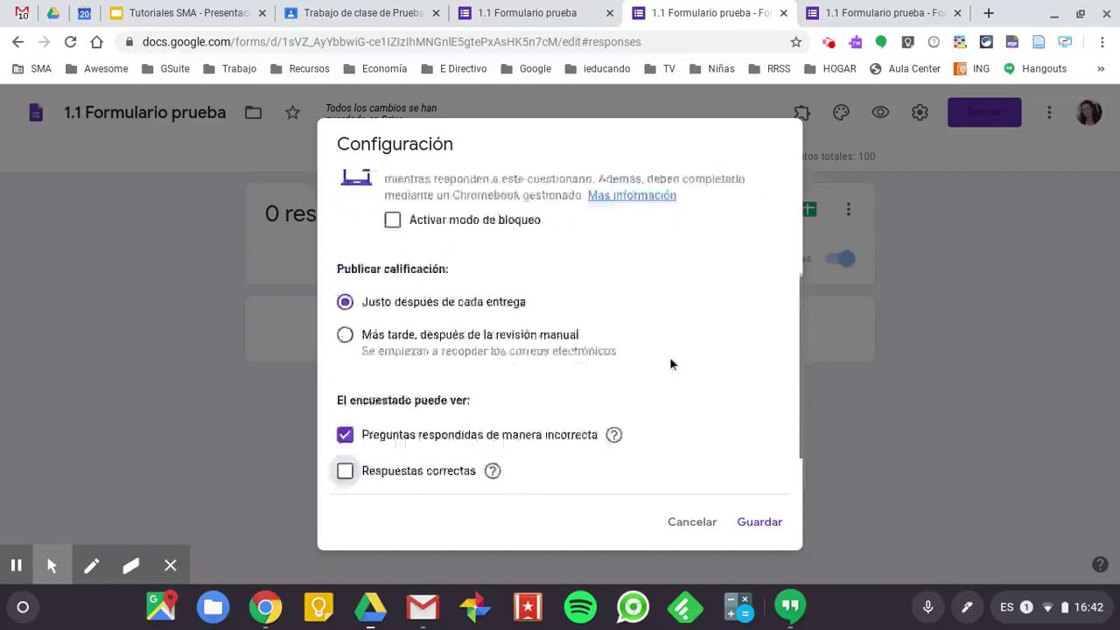
{"action": "left_click", "coordinate": [760, 522]}
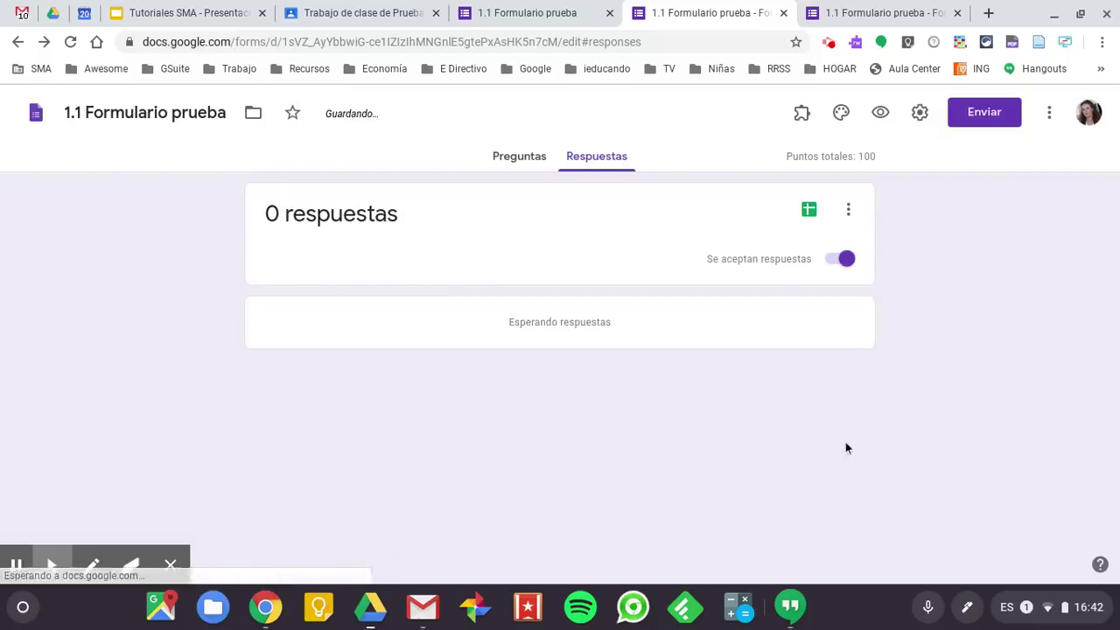
Step: View the form's questions and description field, and return to the Prueba SMA classwork, closing the class settings
{"action": "left_click", "coordinate": [519, 159]}
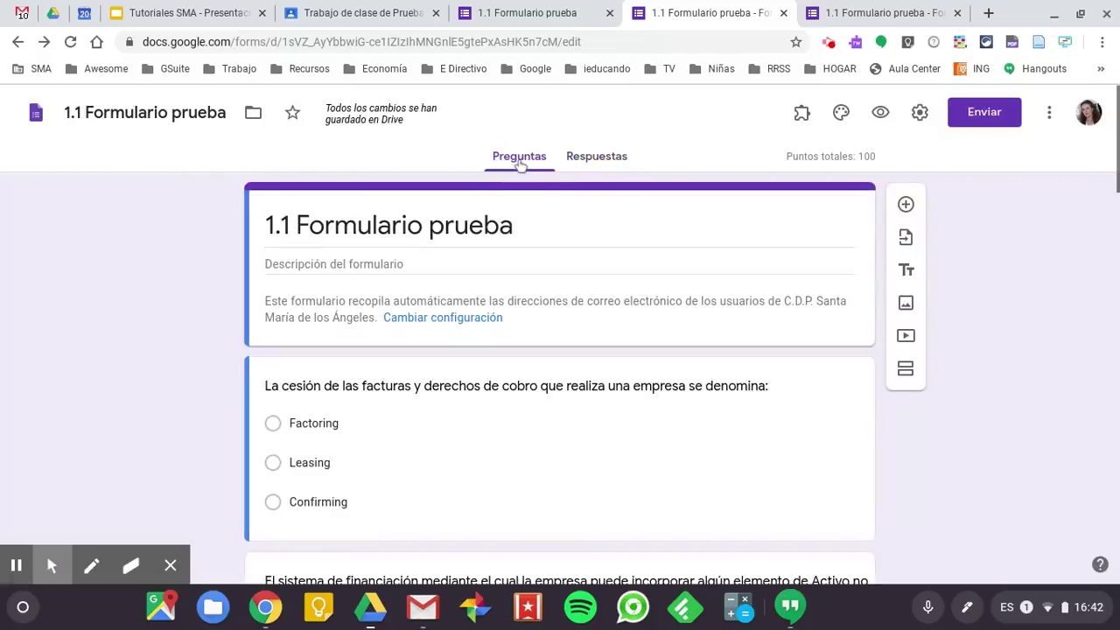
{"action": "left_click", "coordinate": [315, 260]}
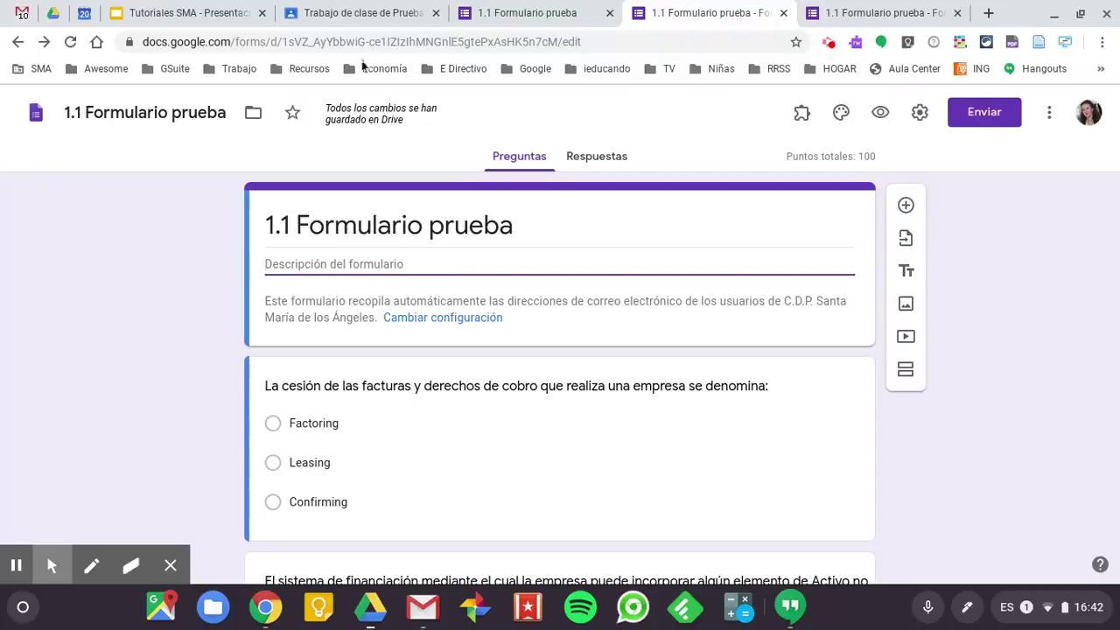
{"action": "left_click", "coordinate": [381, 16]}
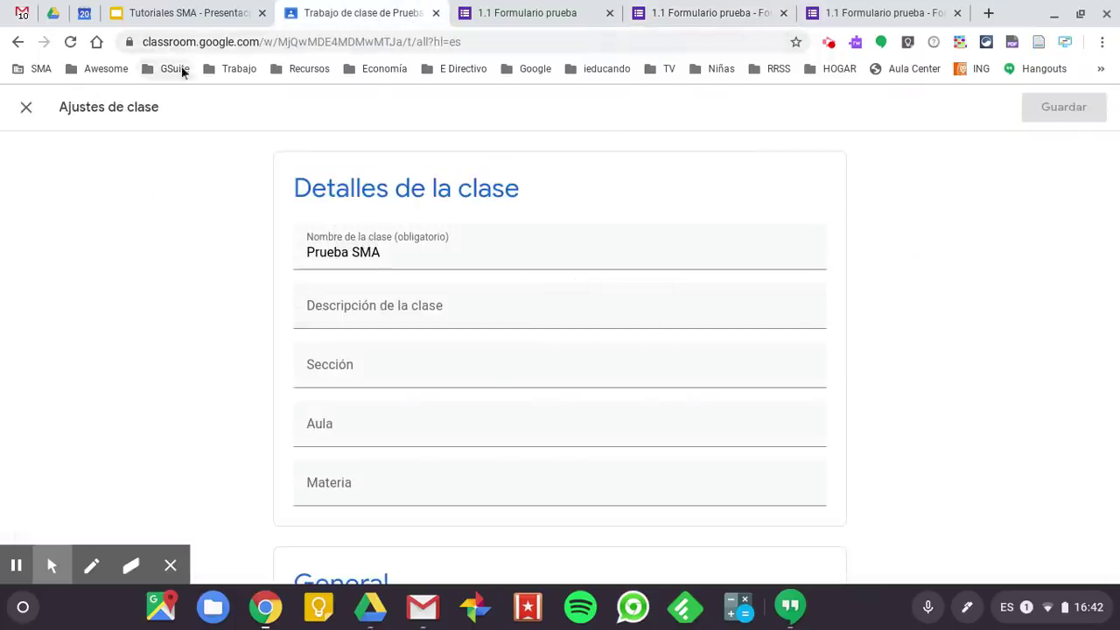
{"action": "left_click", "coordinate": [26, 109]}
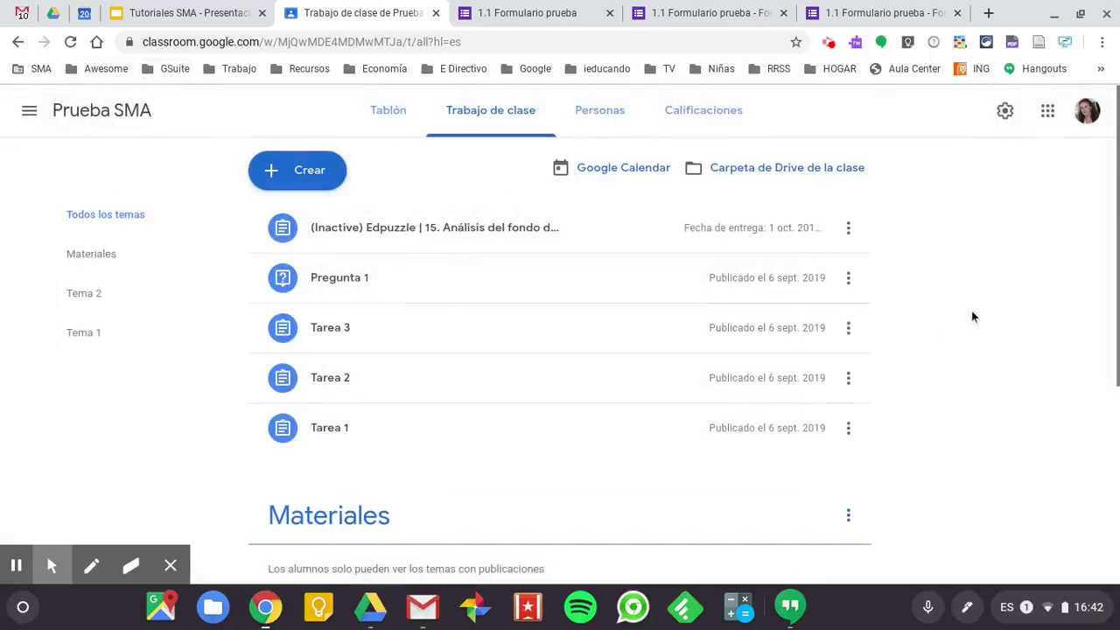